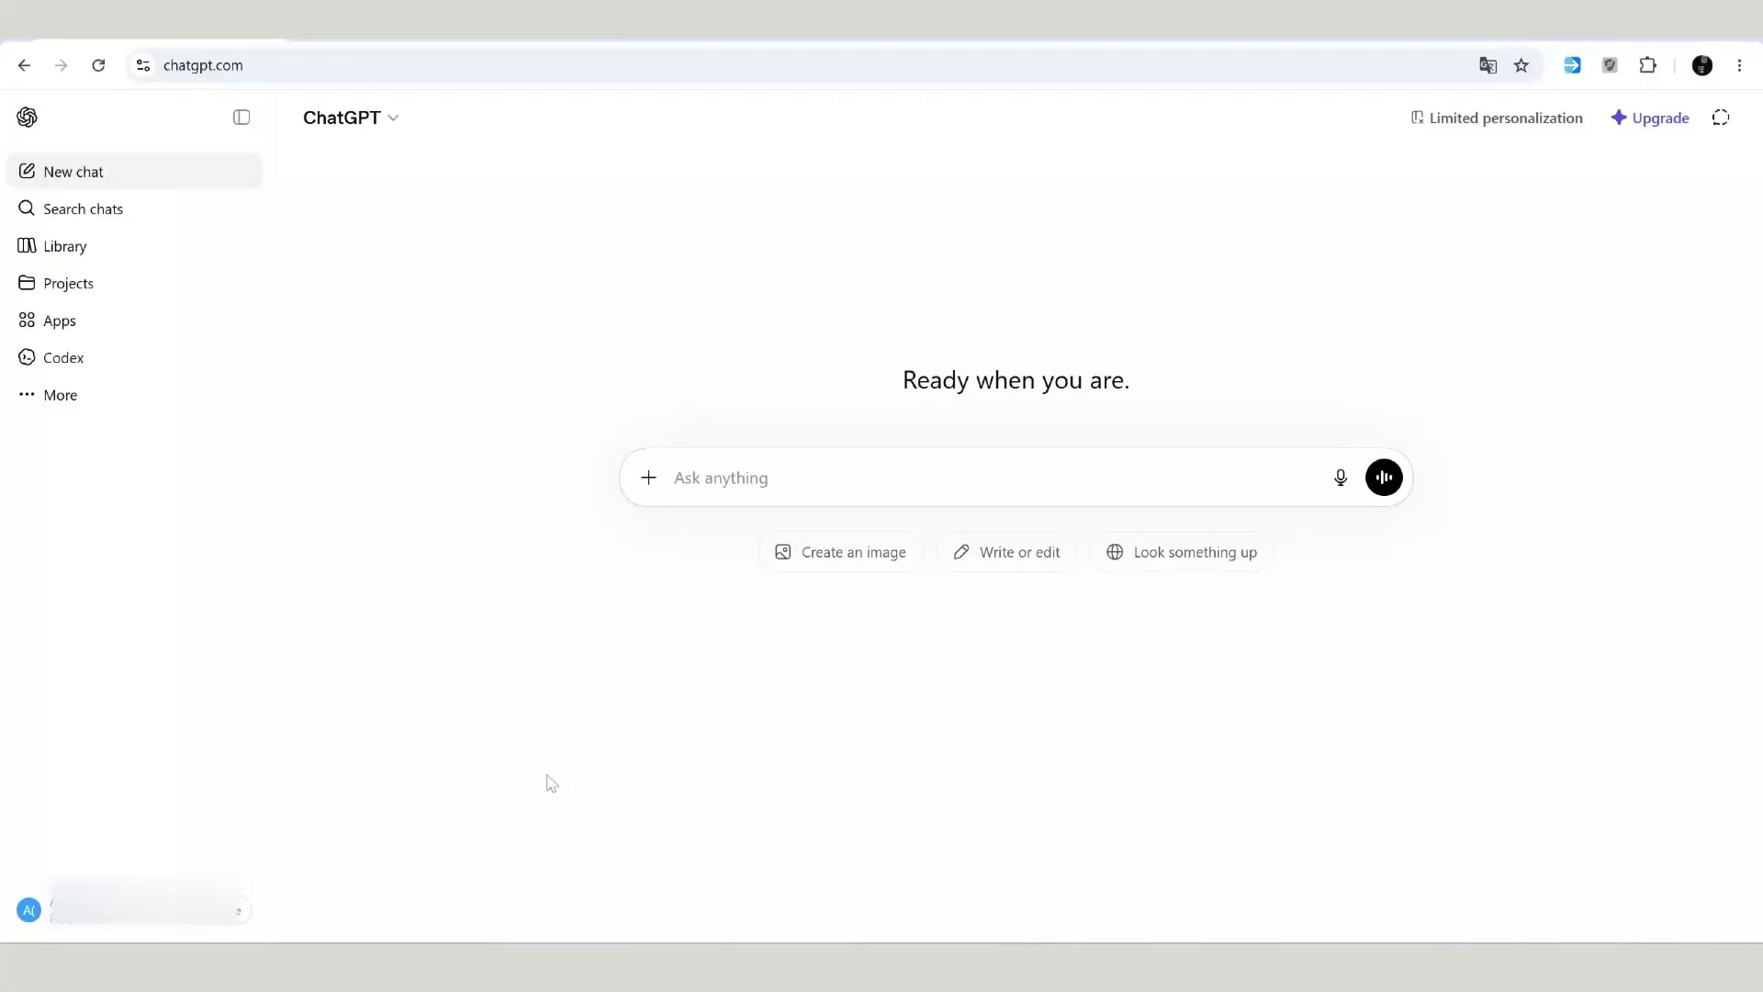
# Enable Developer mode and toggle Enforce CSP in developer mode in the advanced app settings, then close the settings
pyautogui.click(244, 910)
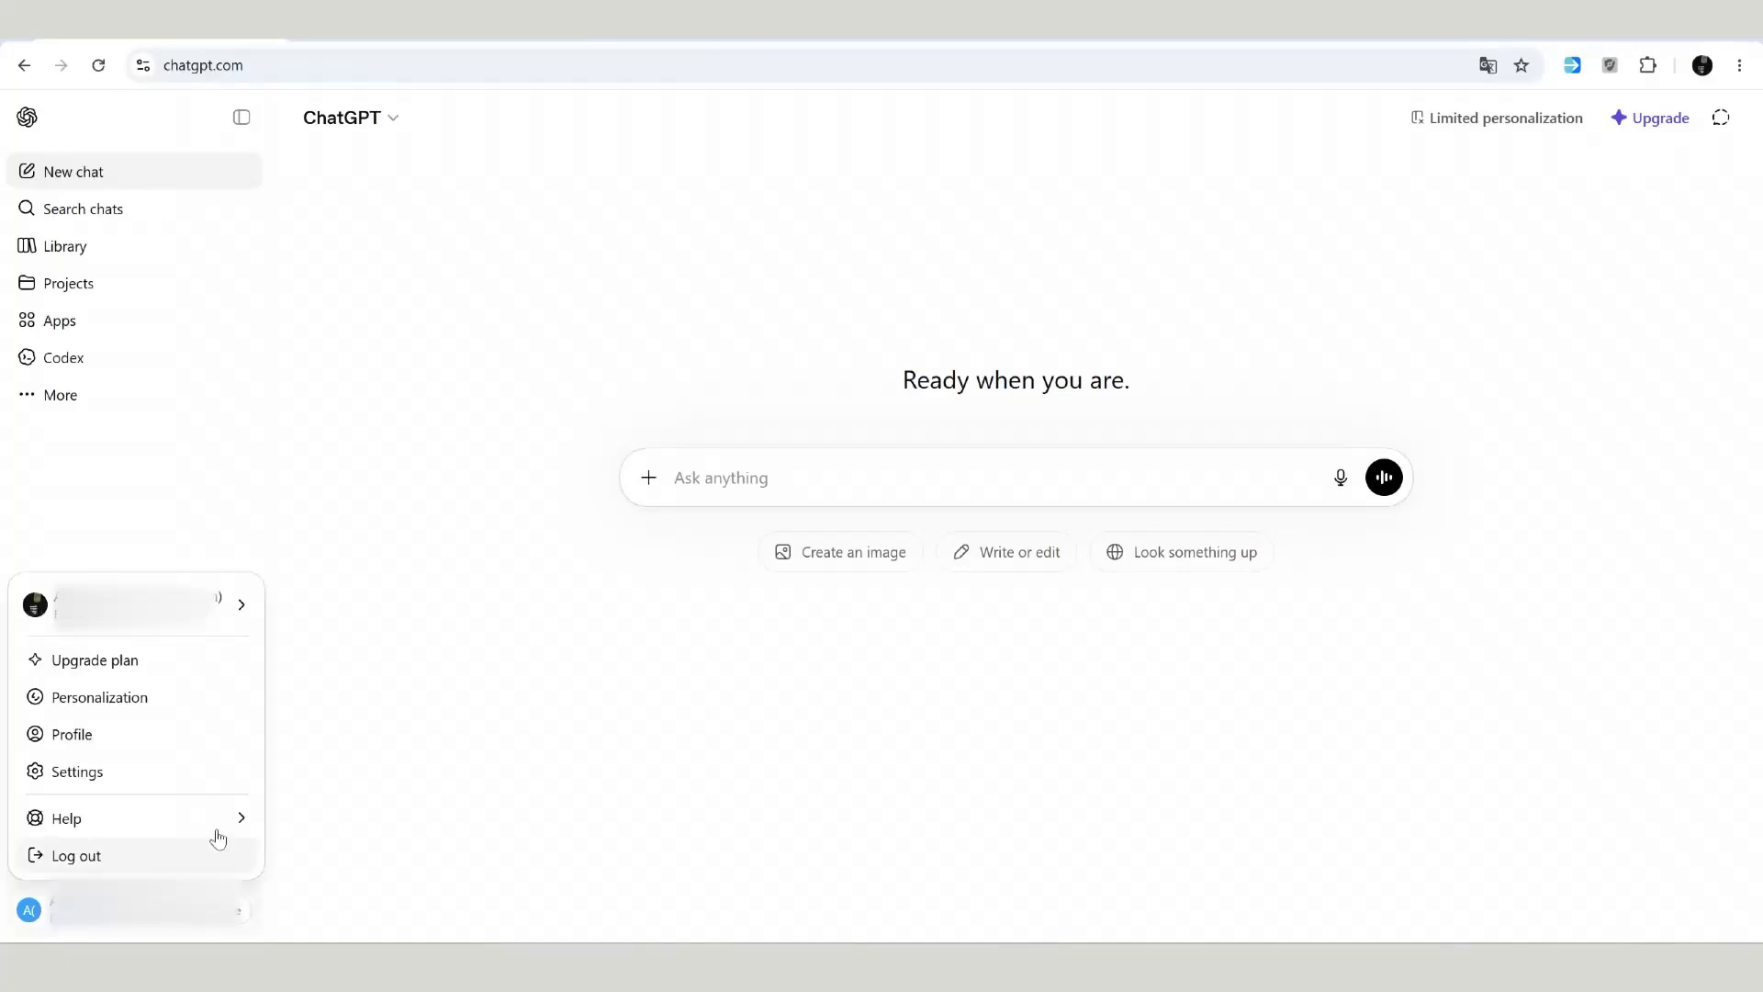
pyautogui.click(180, 771)
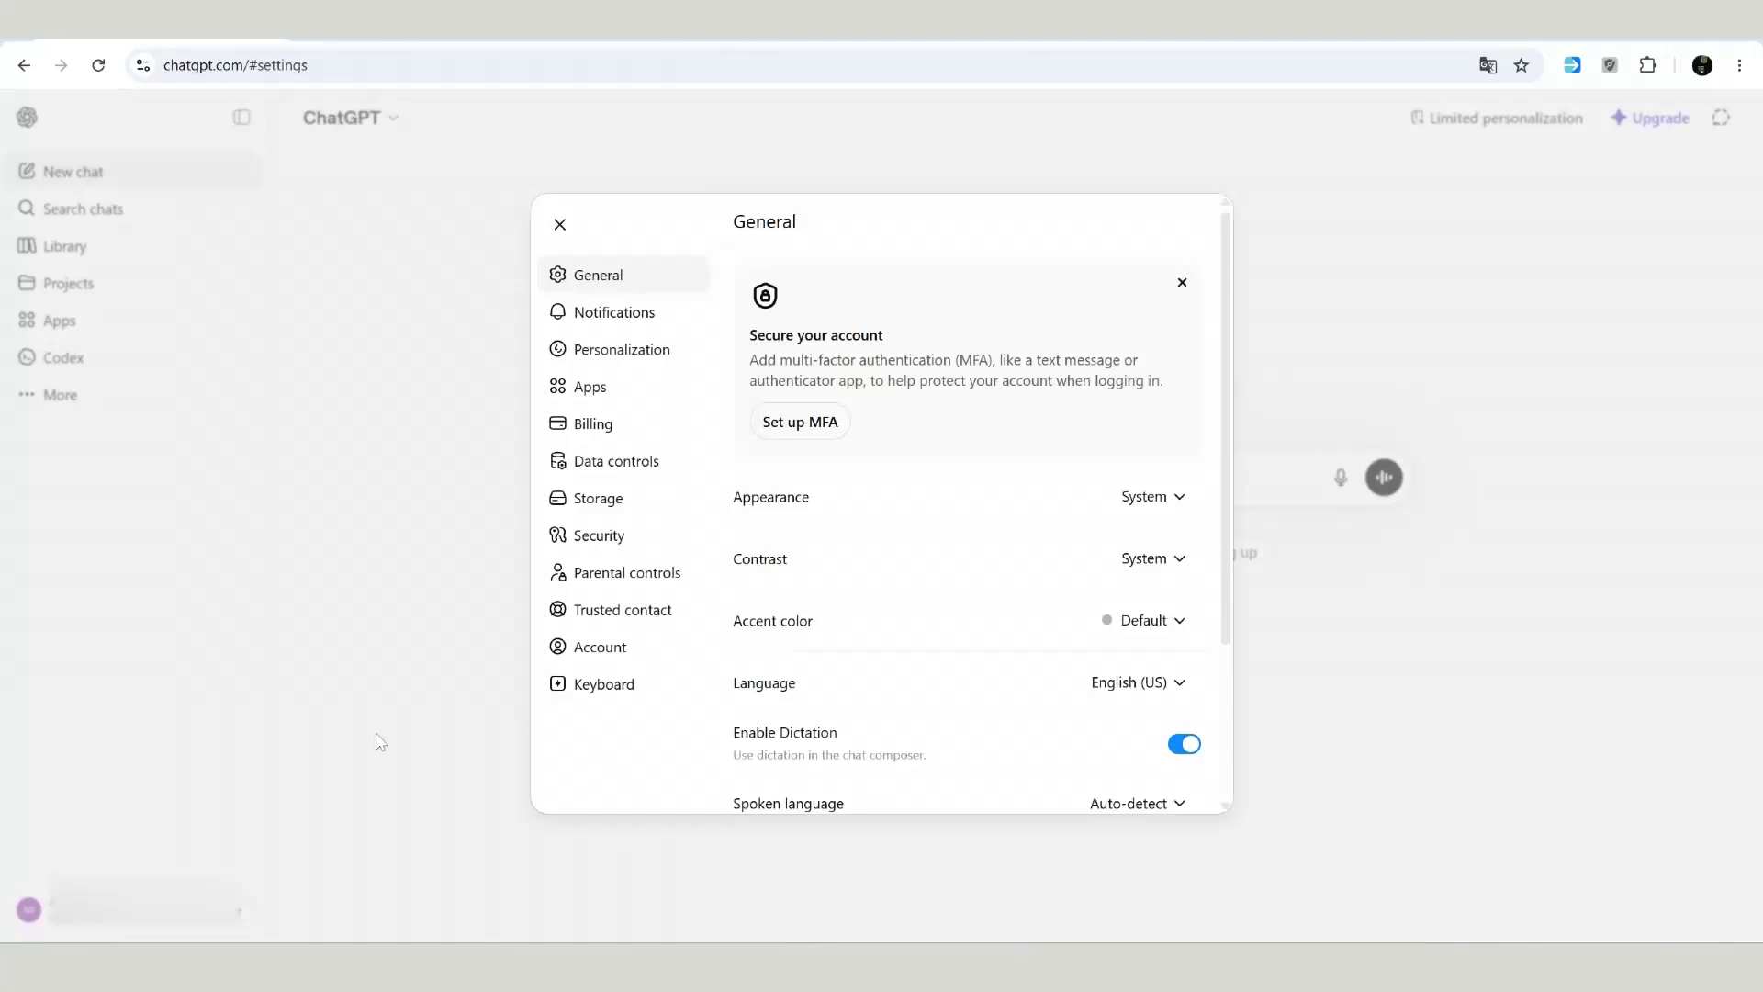
pyautogui.click(598, 398)
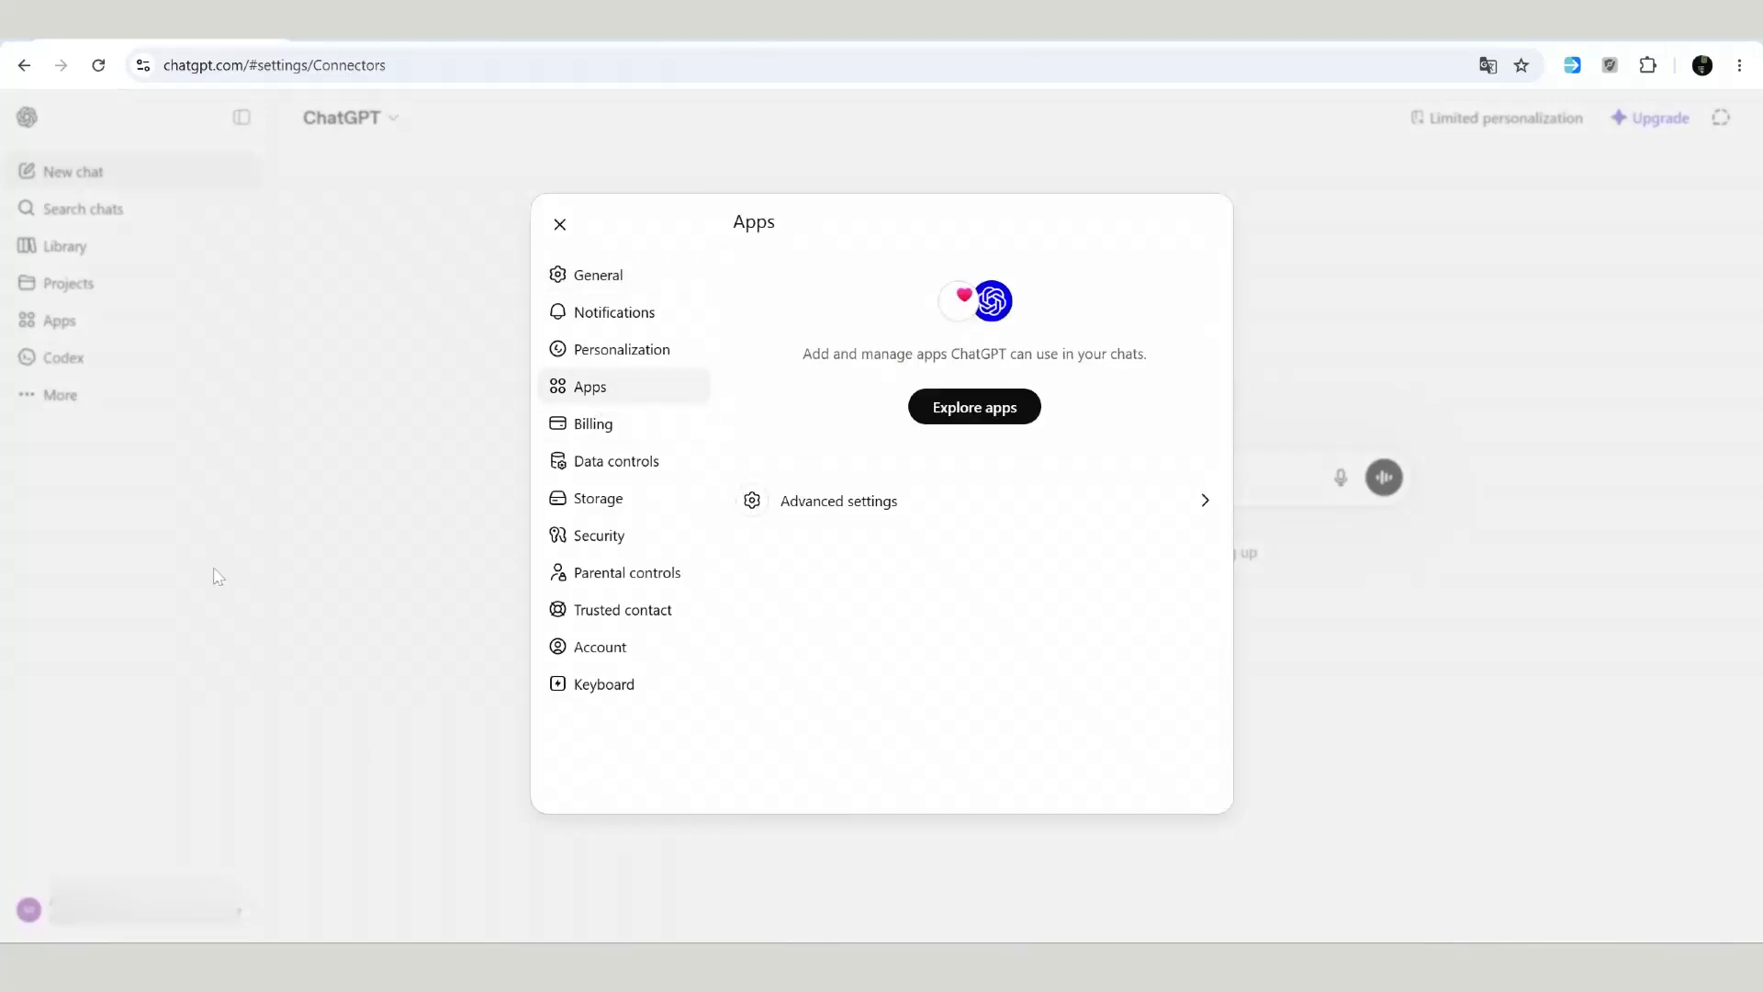
pyautogui.click(887, 506)
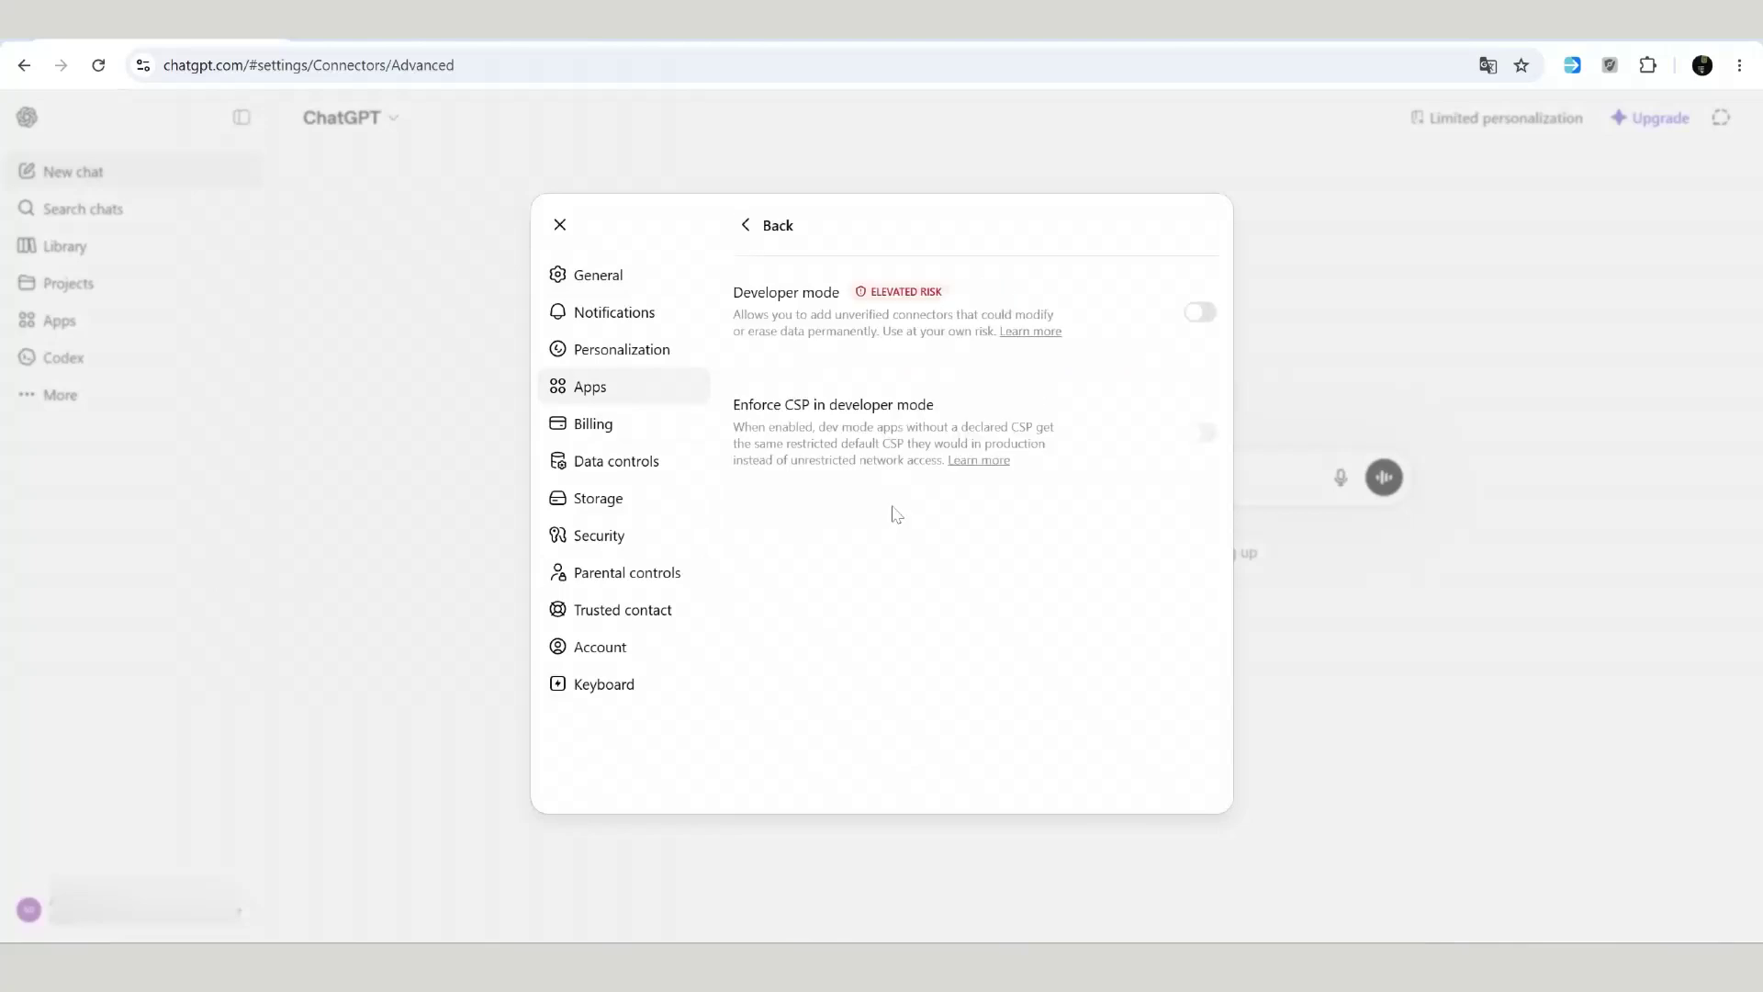
pyautogui.click(1201, 313)
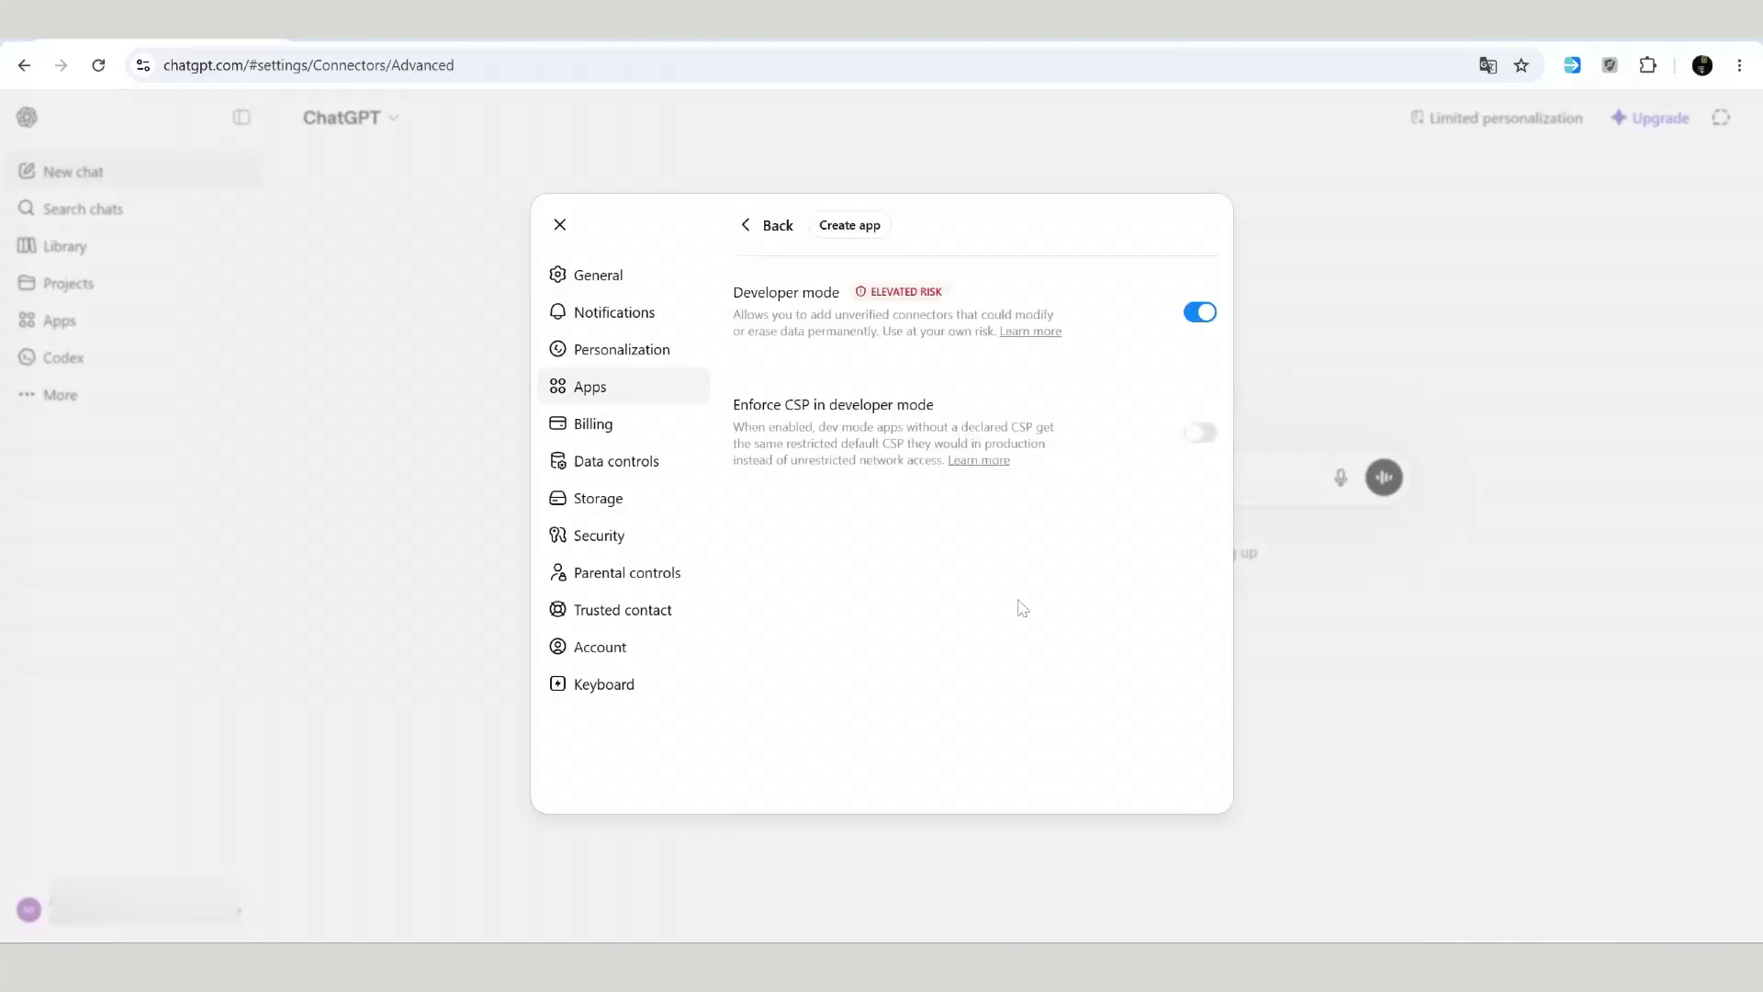
pyautogui.click(1198, 434)
pyautogui.press('Escape')
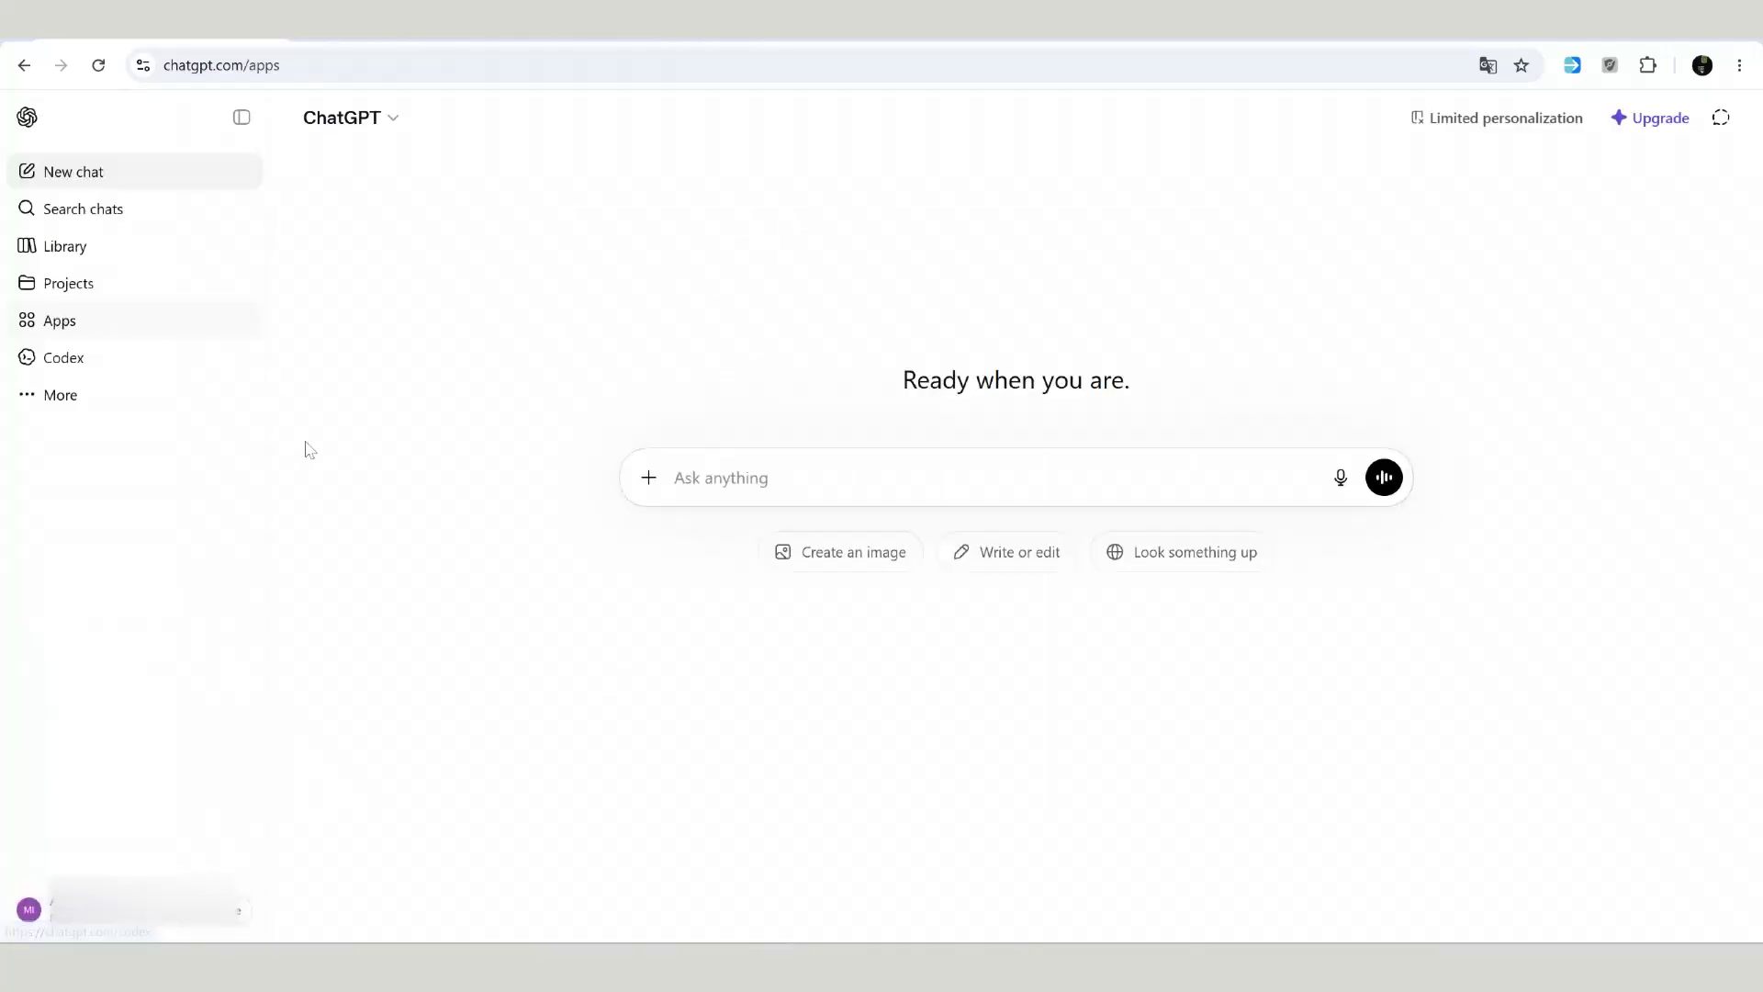
# Start creating a custom app from the Apps settings and name it GREEN-API
pyautogui.click(92, 909)
pyautogui.click(73, 772)
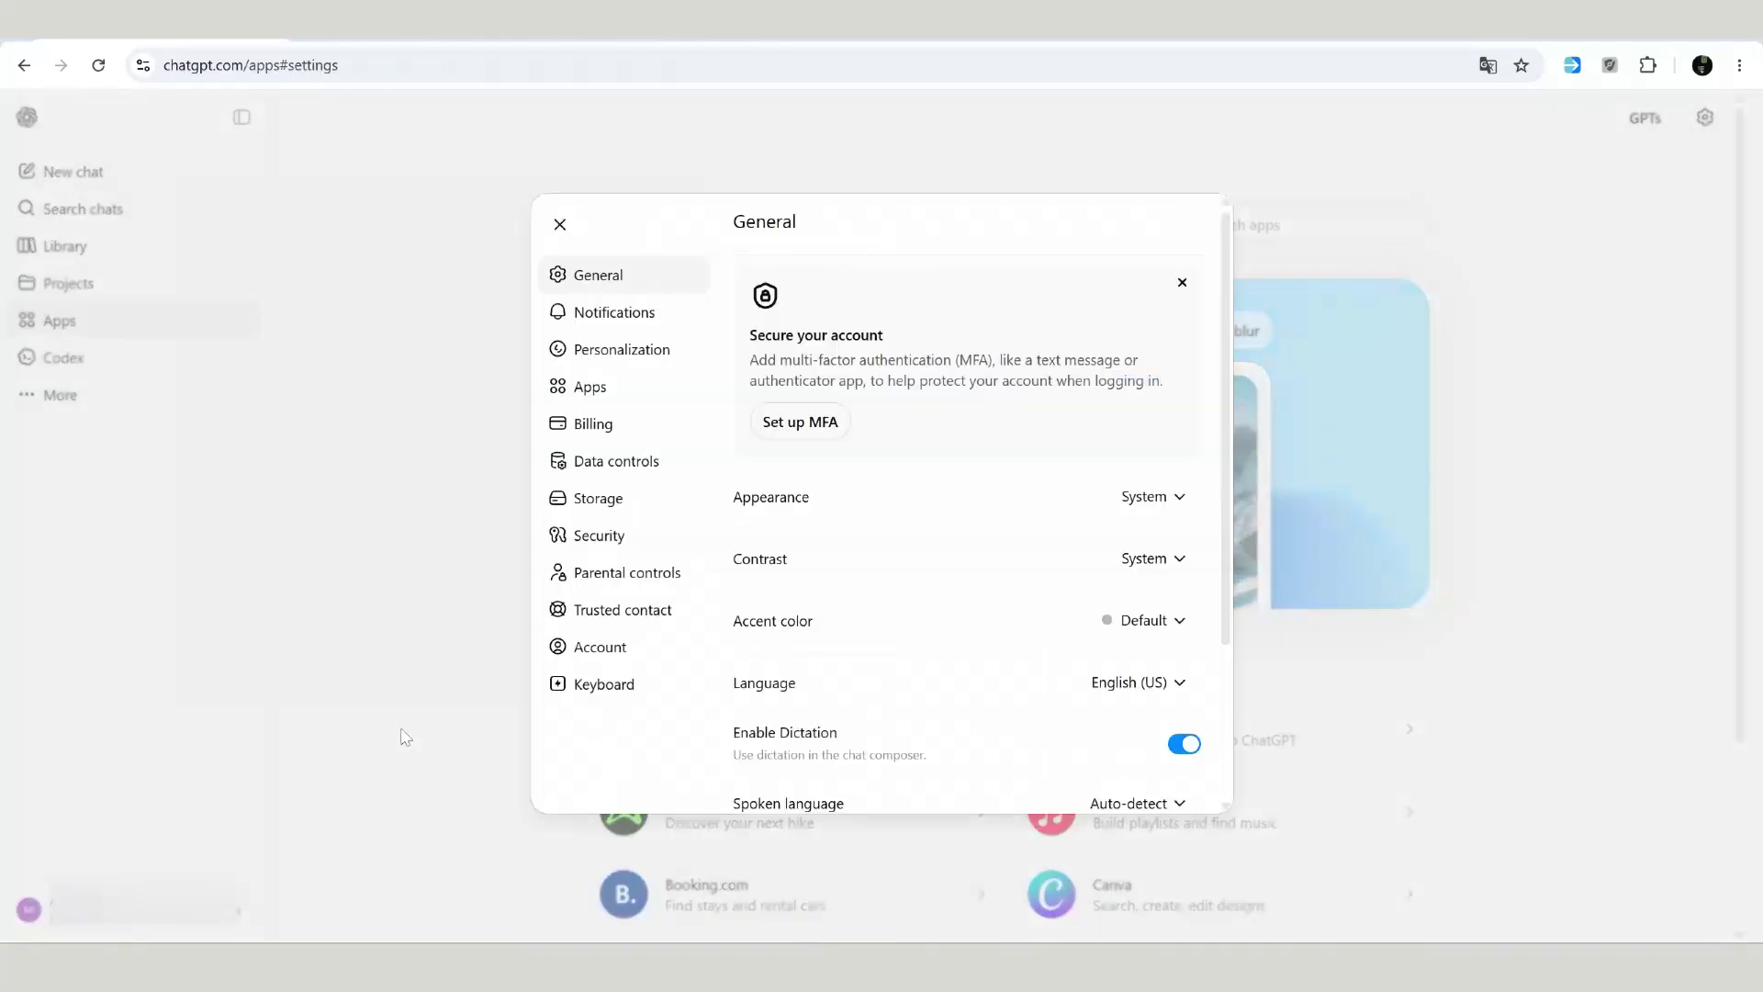
pyautogui.click(630, 389)
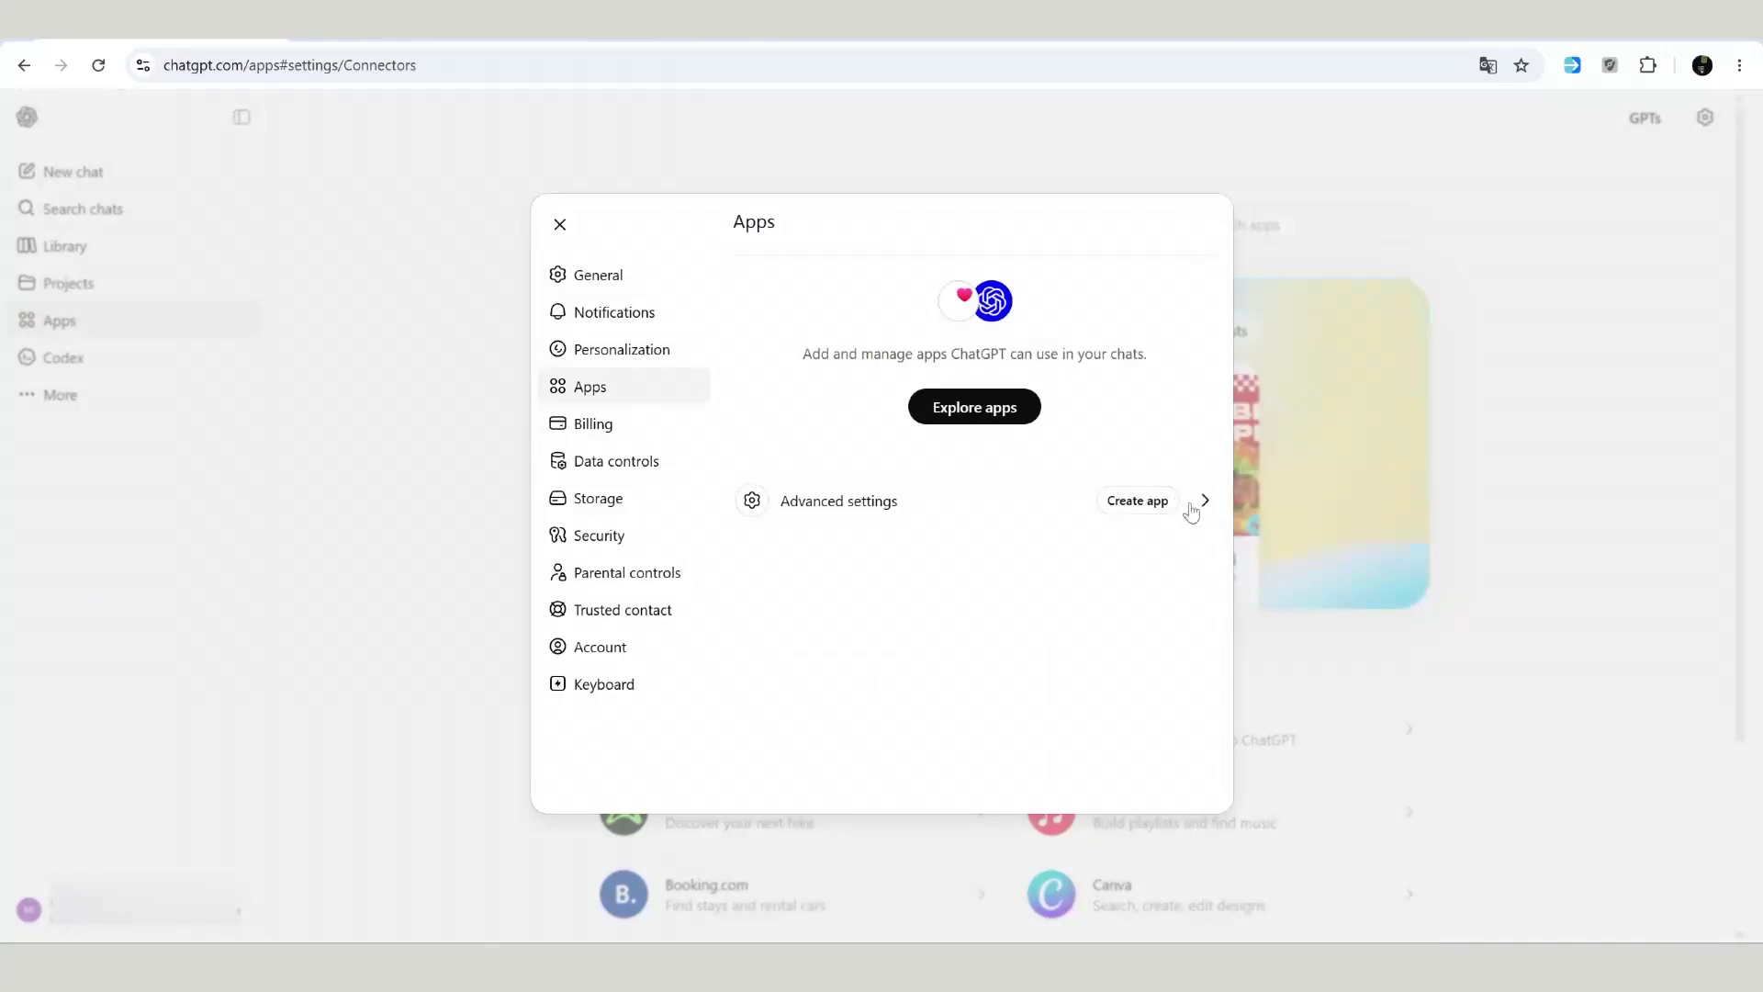
pyautogui.click(1139, 502)
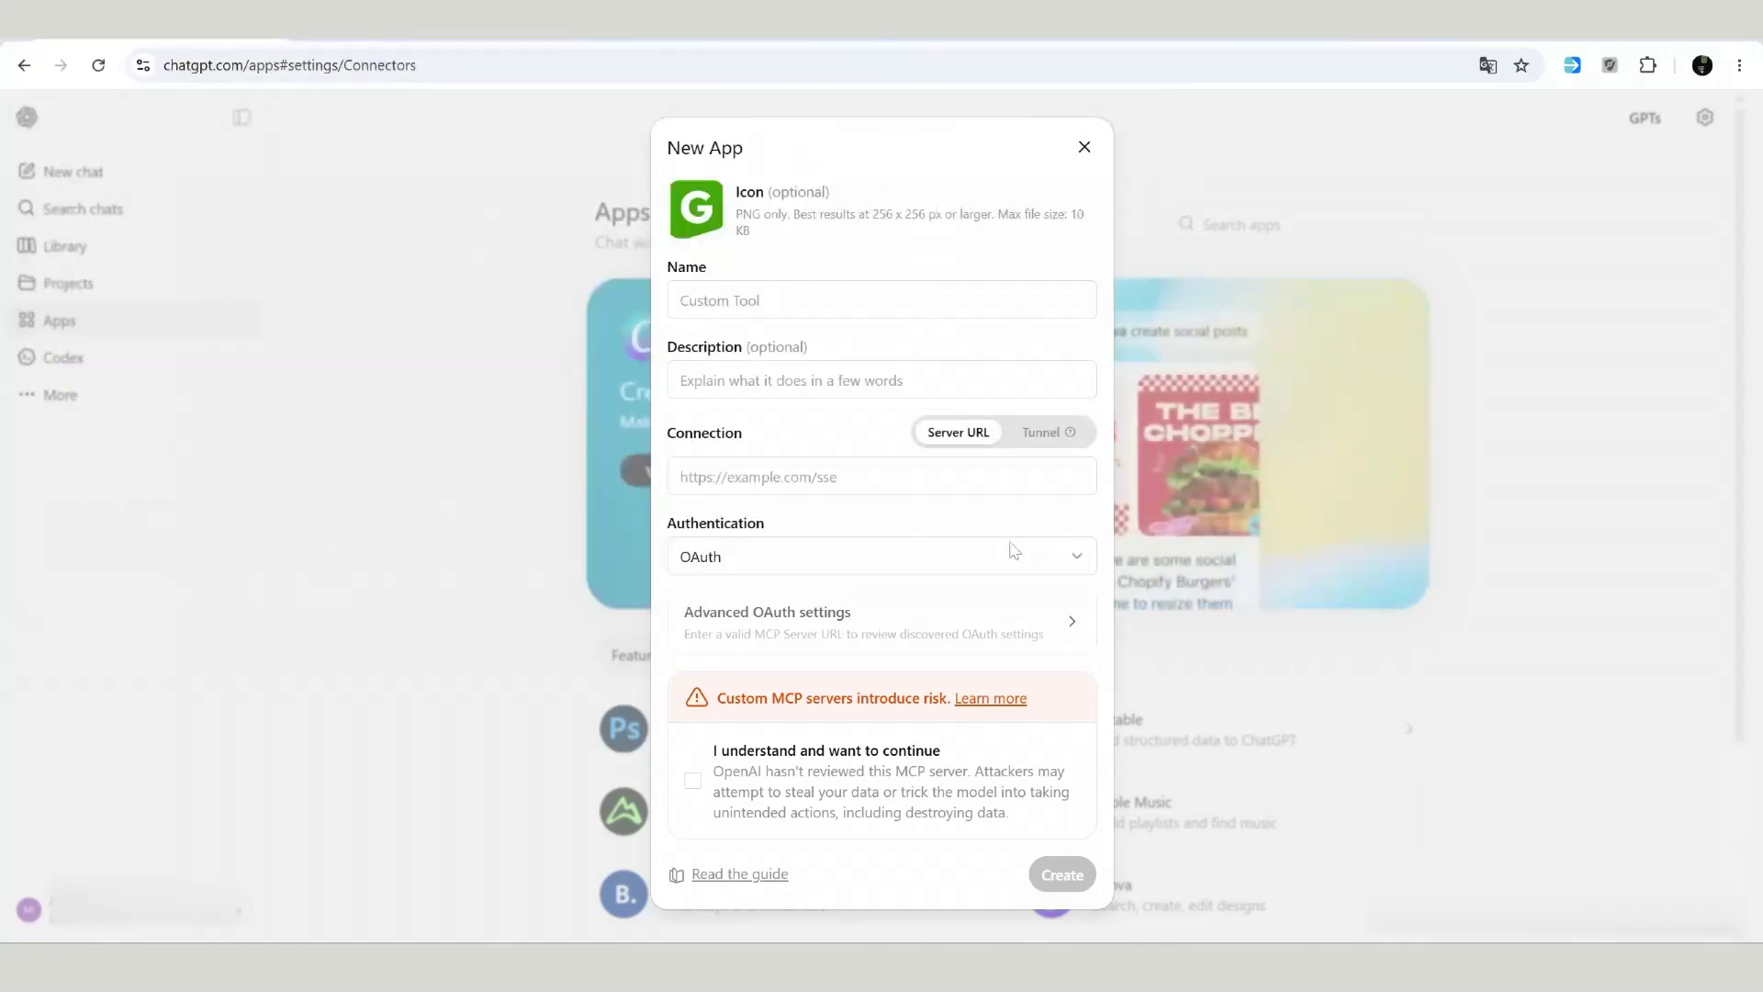
pyautogui.click(716, 301)
pyautogui.write('GREEN-API')
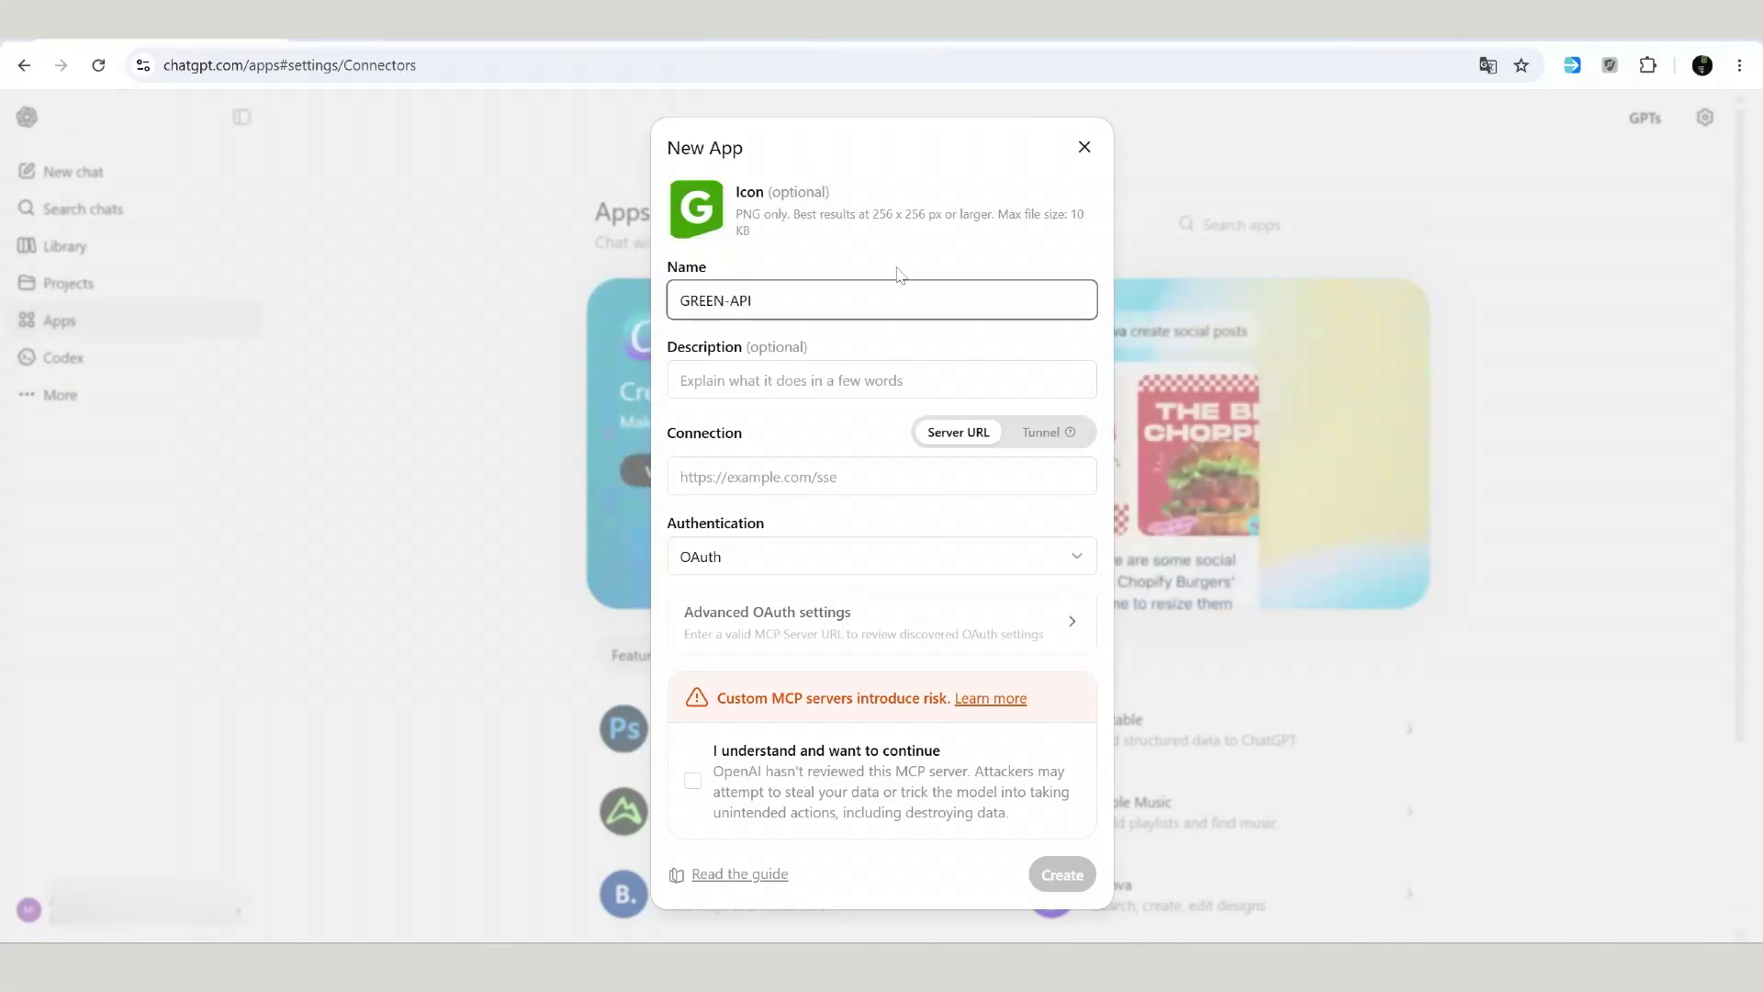
pyautogui.click(726, 391)
pyautogui.hotkey('ctrl', 'v')
pyautogui.click(868, 476)
pyautogui.write('https://mcp.green-api.com/mcp')
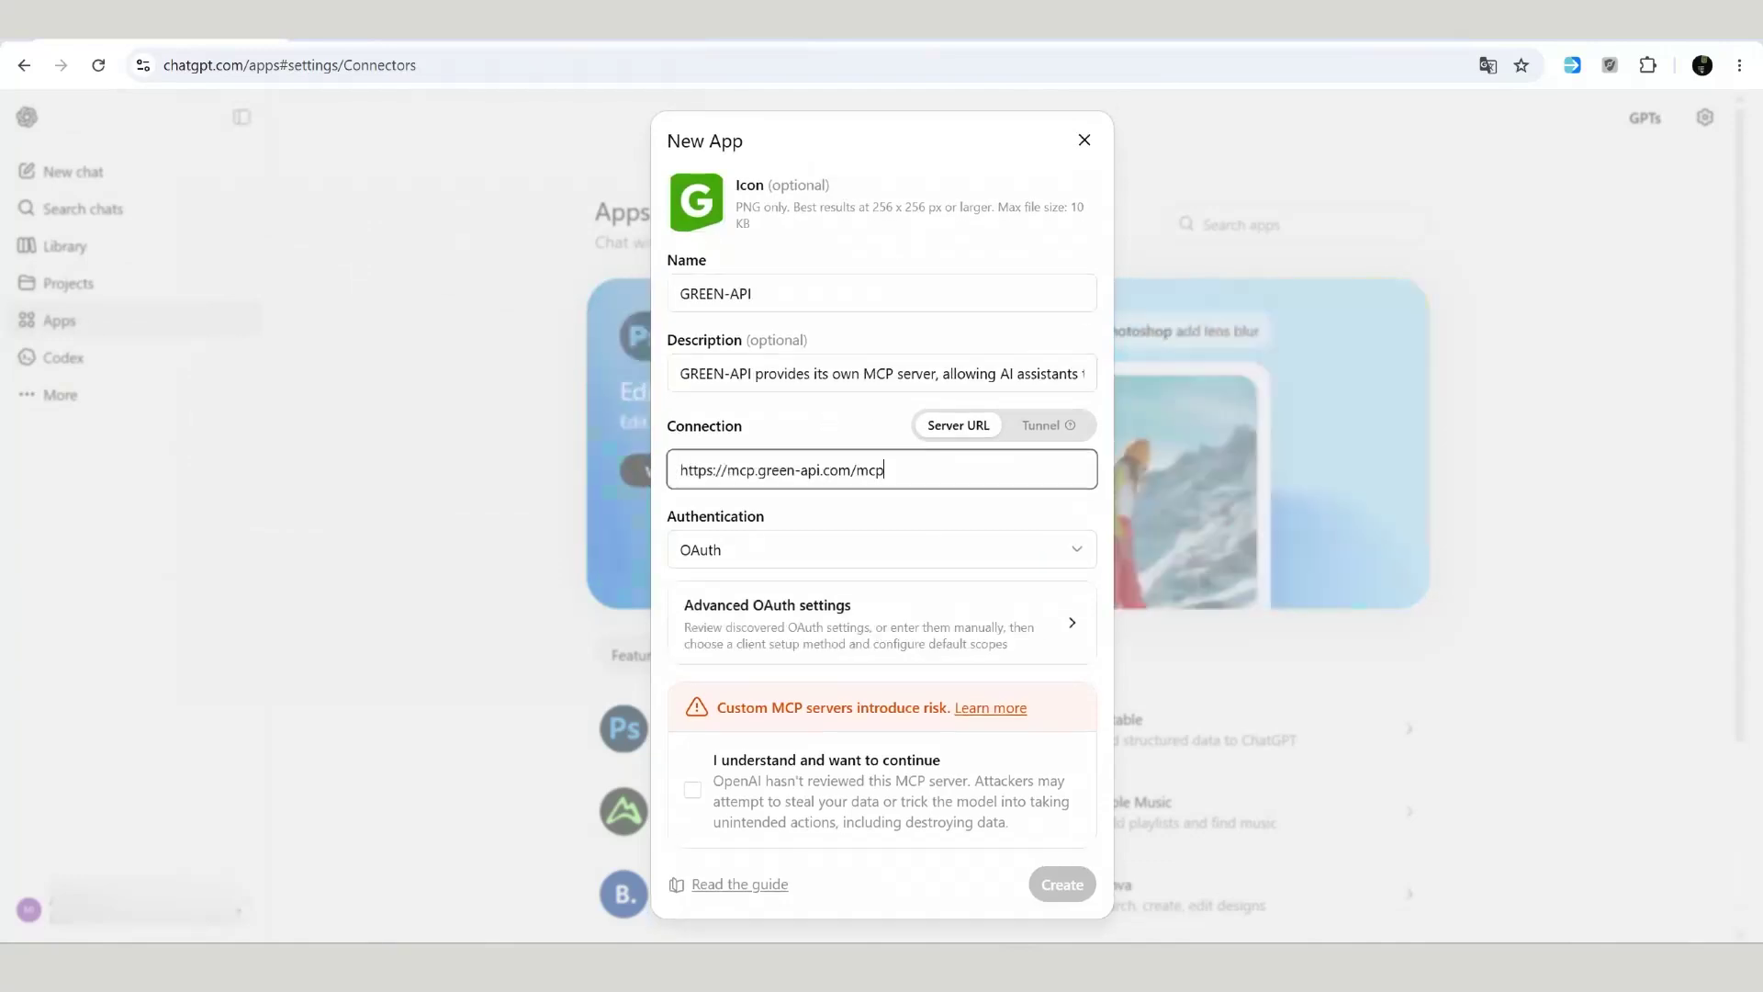
# In the advanced OAuth settings, enter the instance ID copied from the GREEN-API console as the OAuth Client ID
pyautogui.click(859, 642)
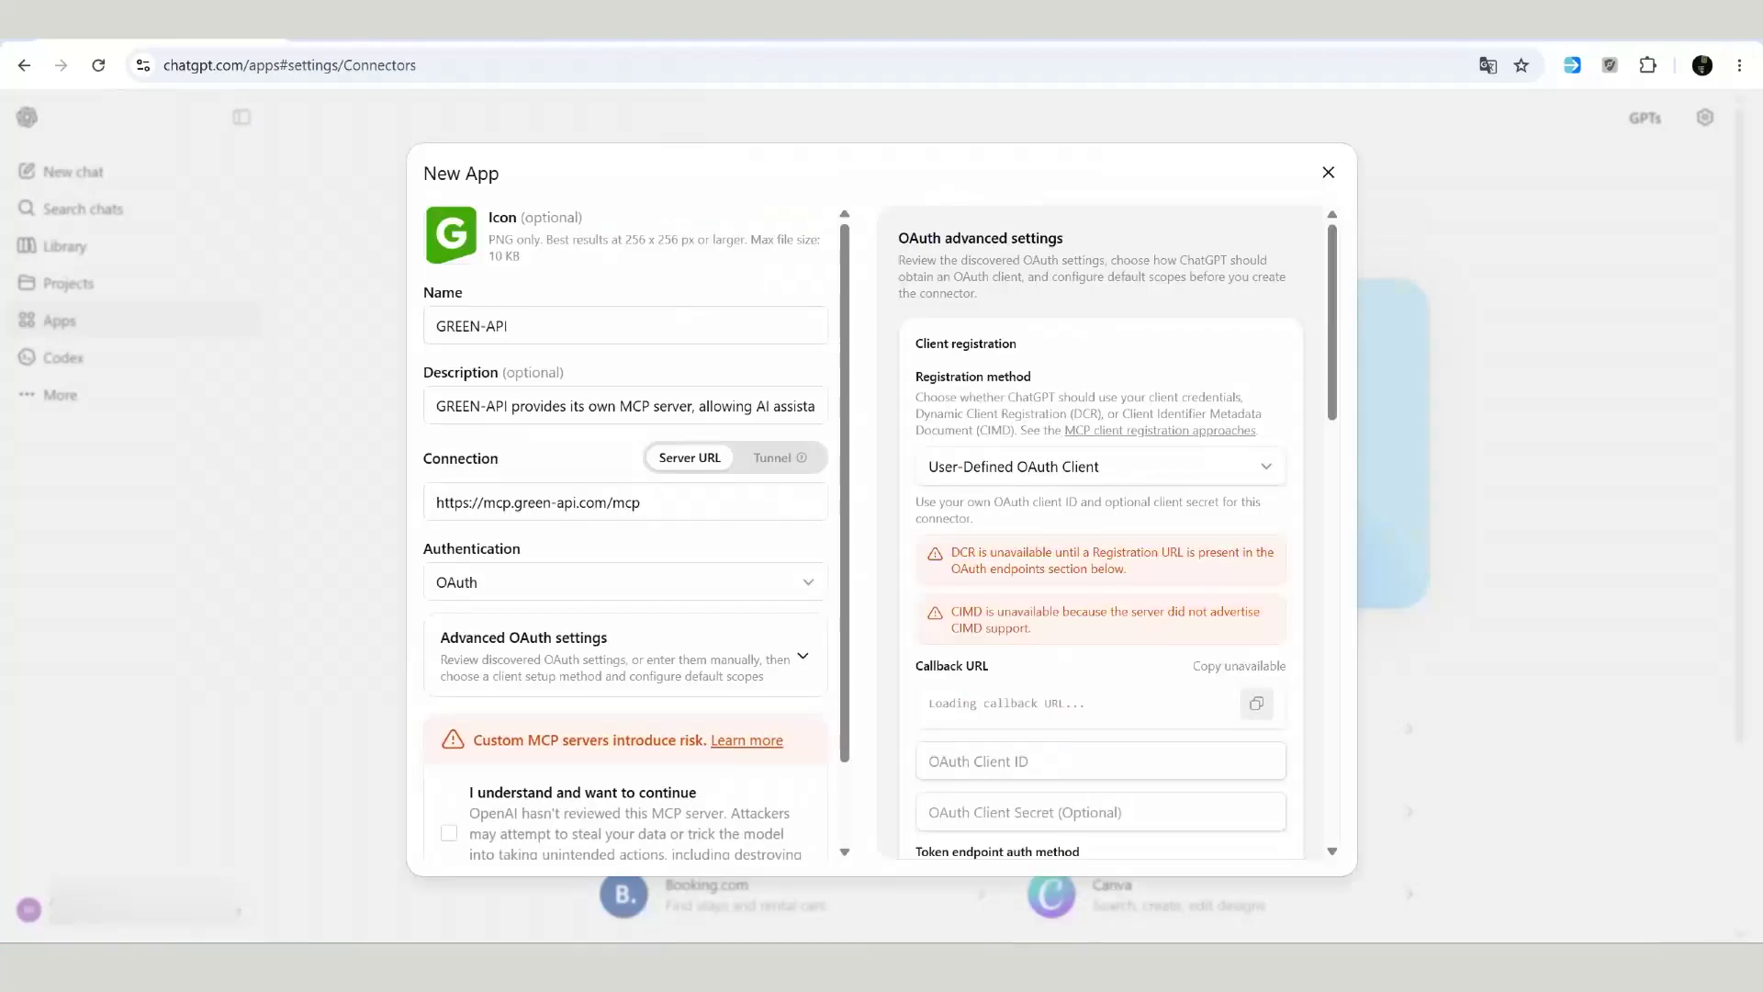
pyautogui.scroll(-2, 1102, 533)
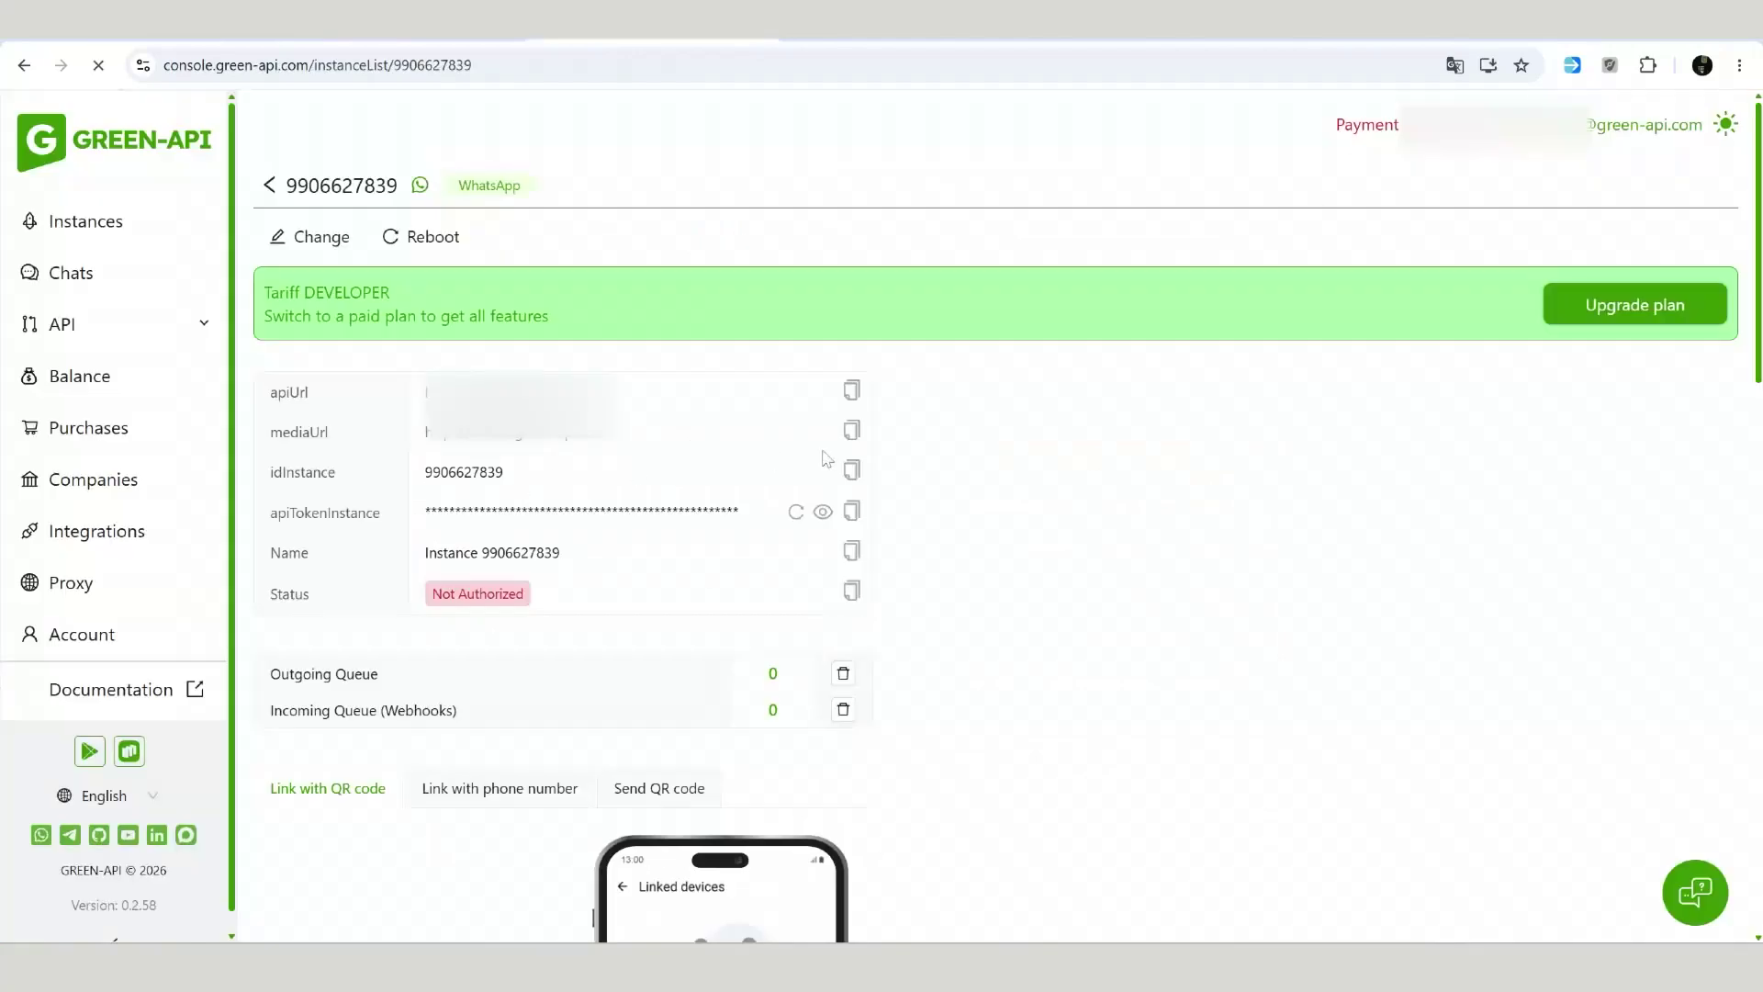
pyautogui.click(852, 470)
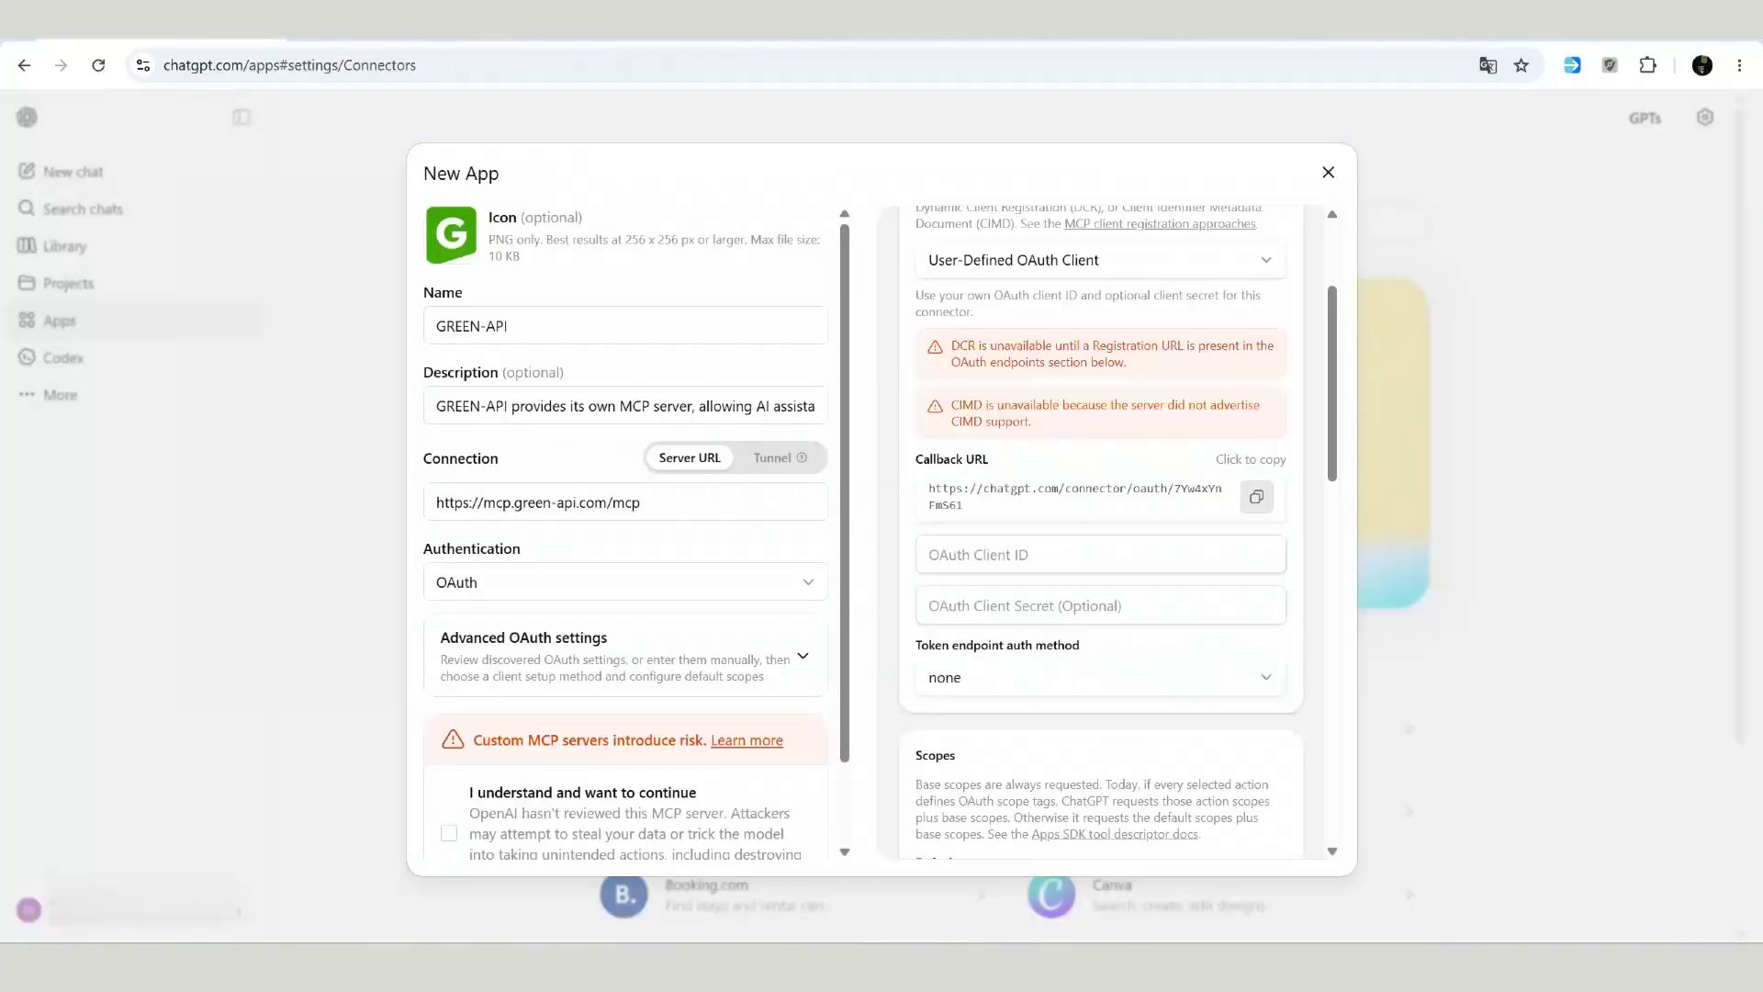
pyautogui.click(930, 555)
pyautogui.hotkey('ctrl', 'v')
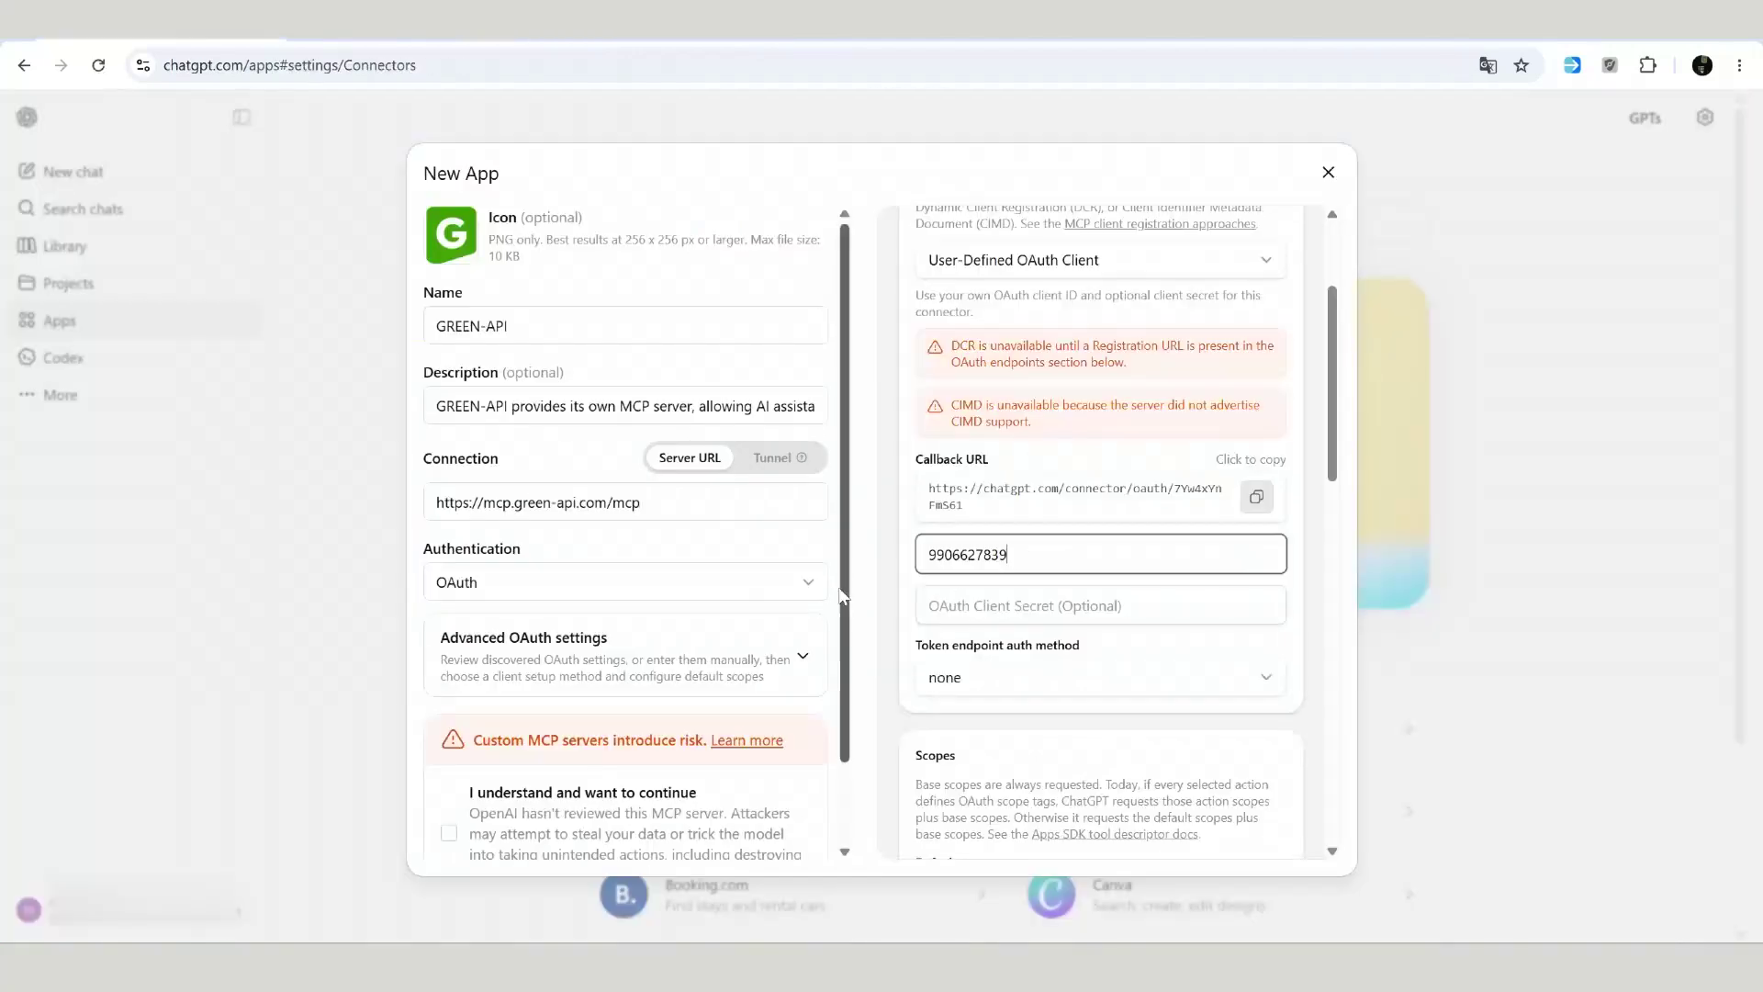
# Accept the custom MCP server risk and create the GREEN-API app
pyautogui.scroll(-12, 896, 585)
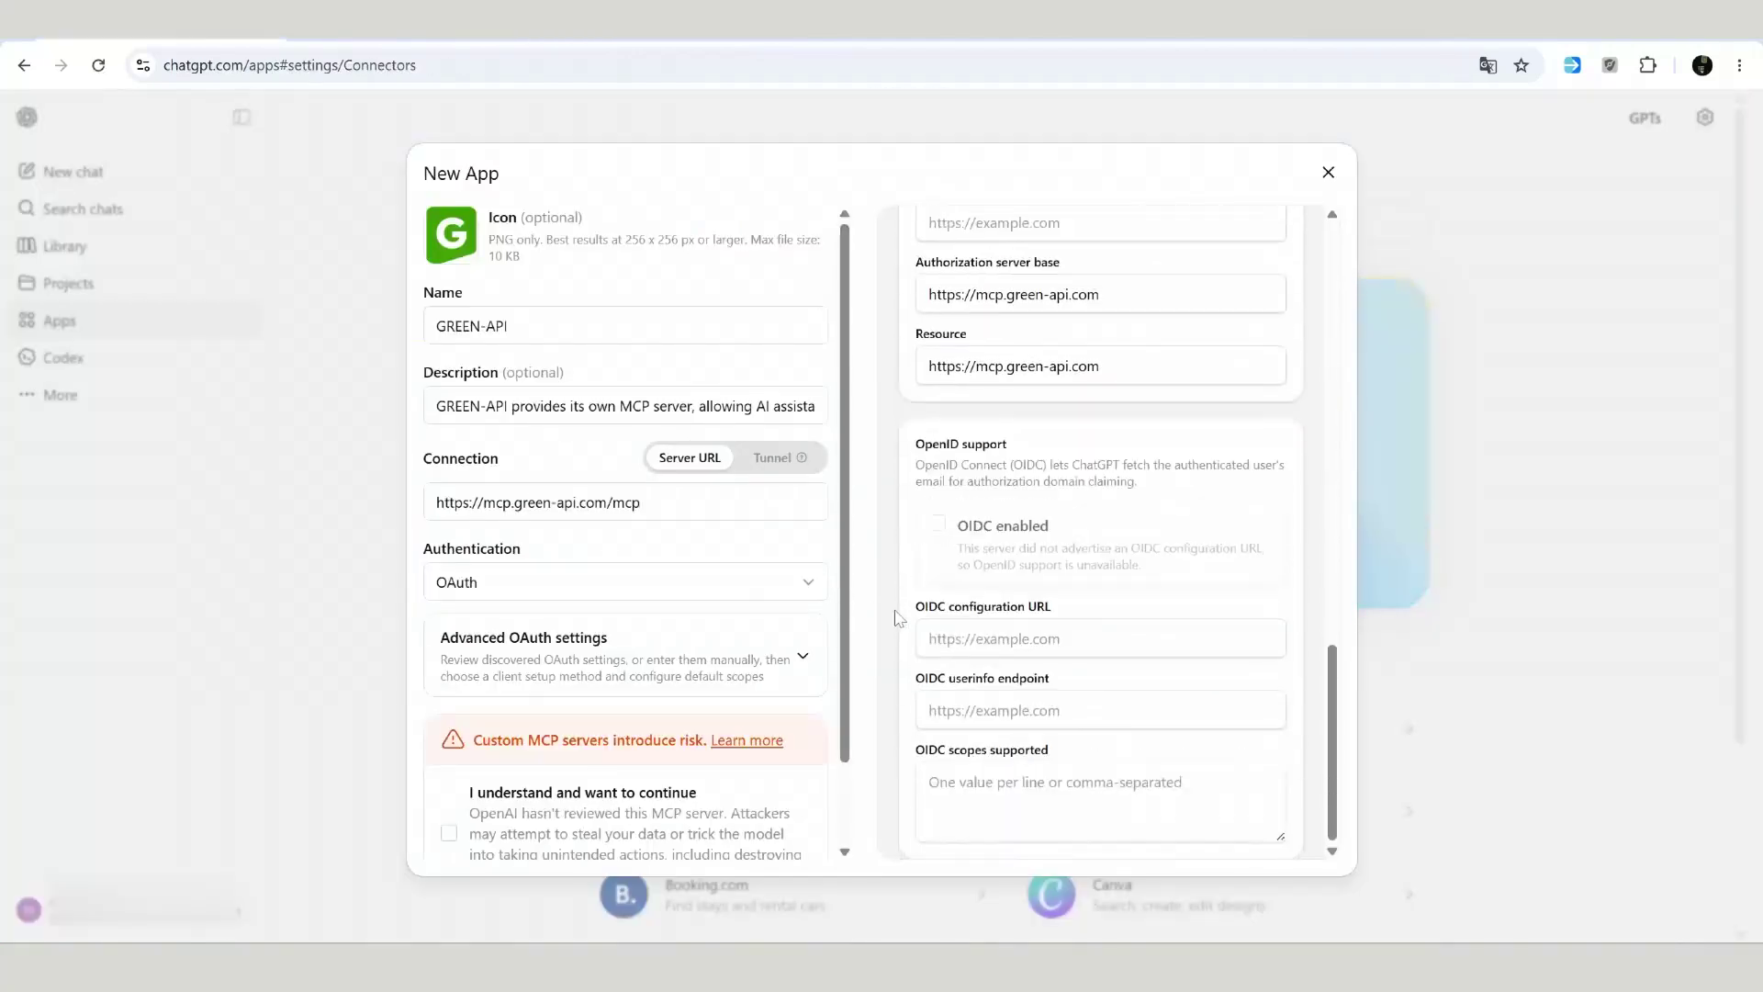
pyautogui.scroll(-1, 749, 579)
pyautogui.click(448, 737)
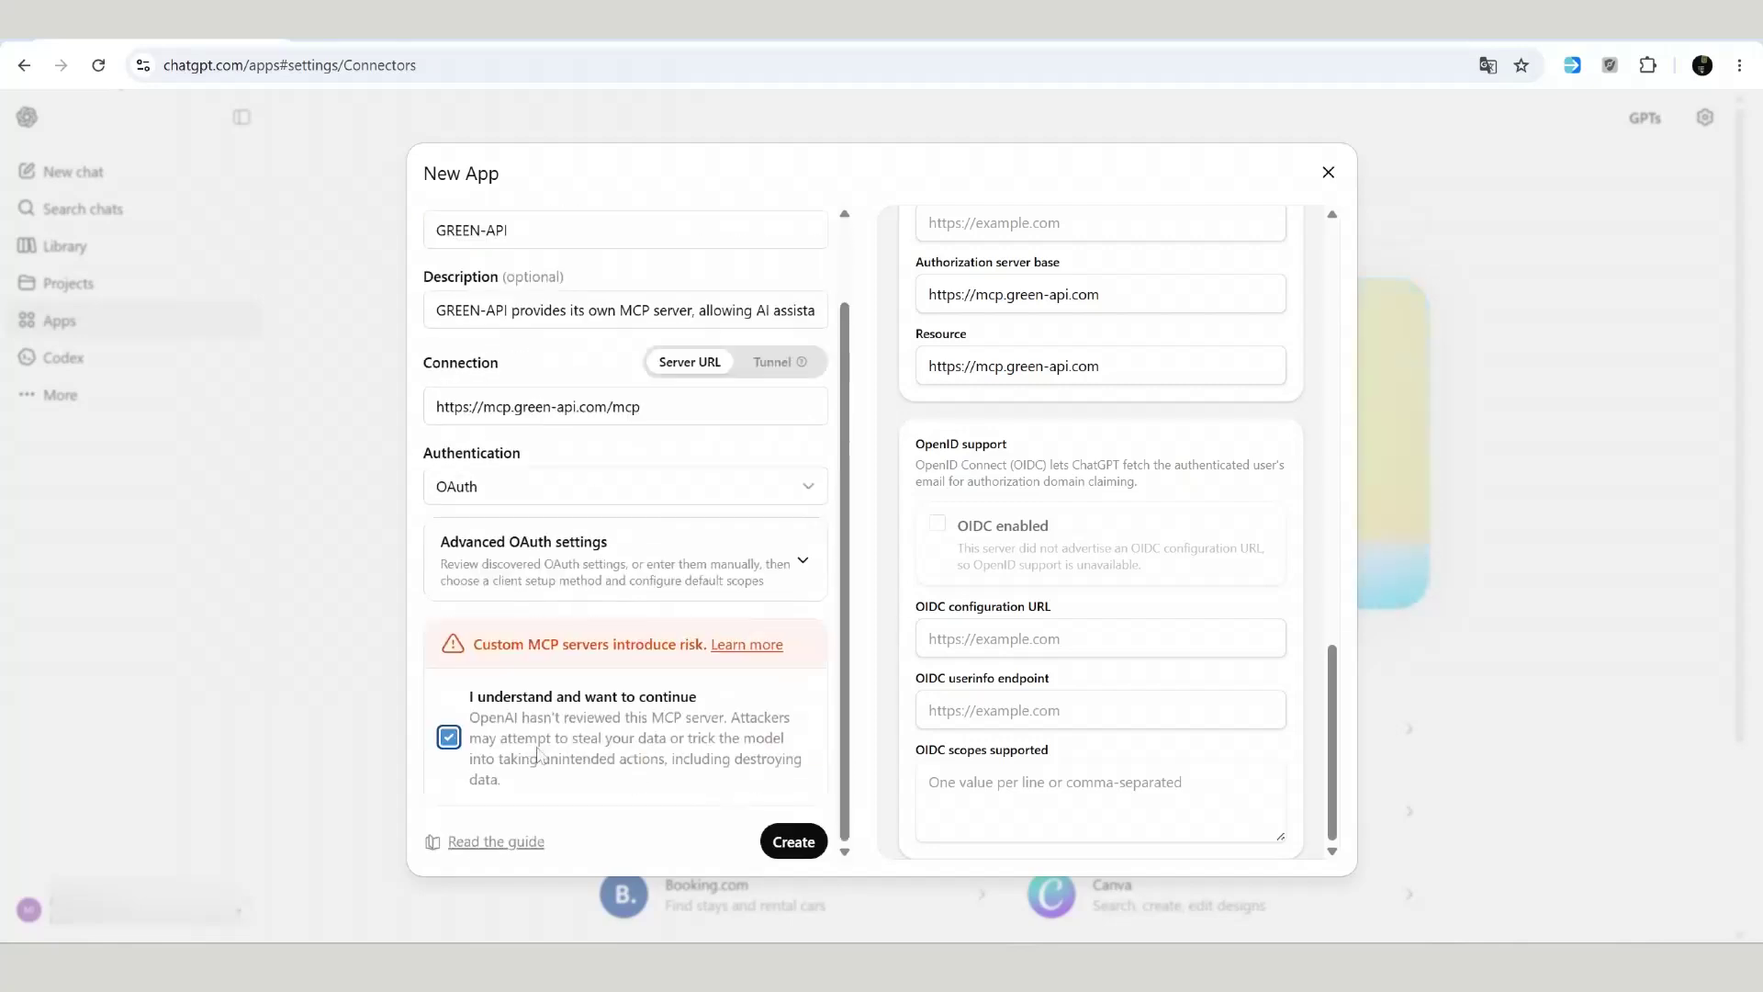
pyautogui.click(787, 838)
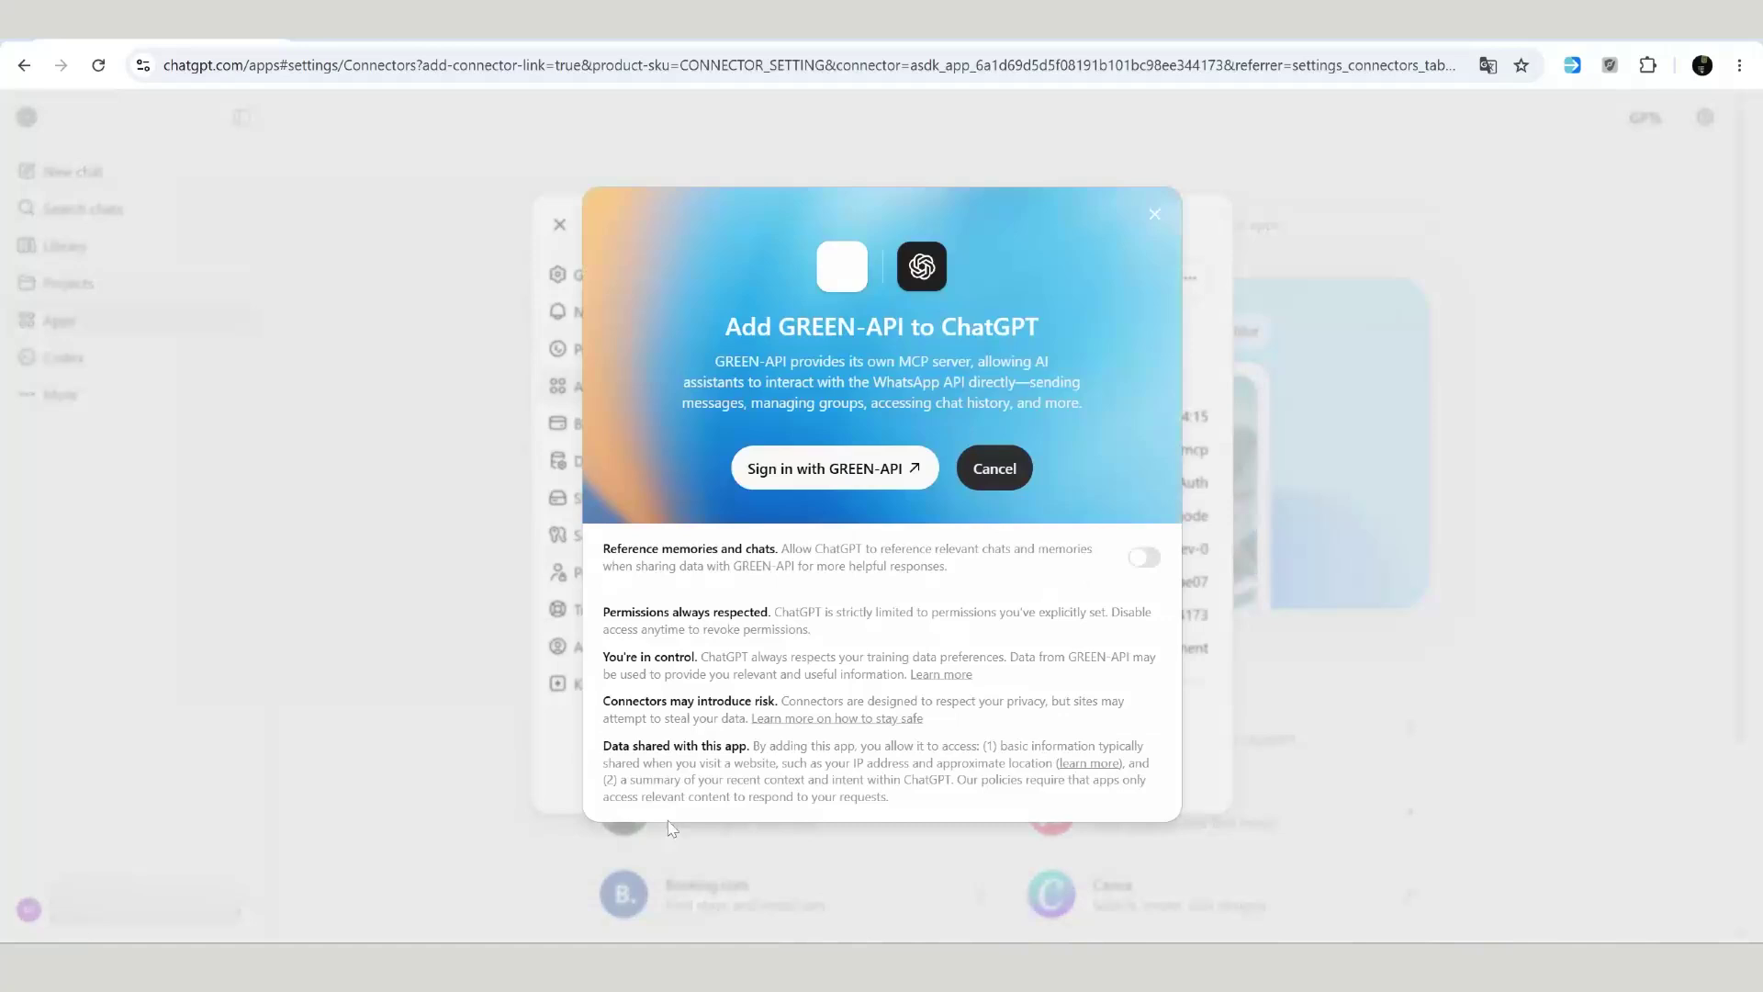
# Sign in with GREEN-API and connect the instance using the API token copied from the GREEN-API console
pyautogui.click(835, 467)
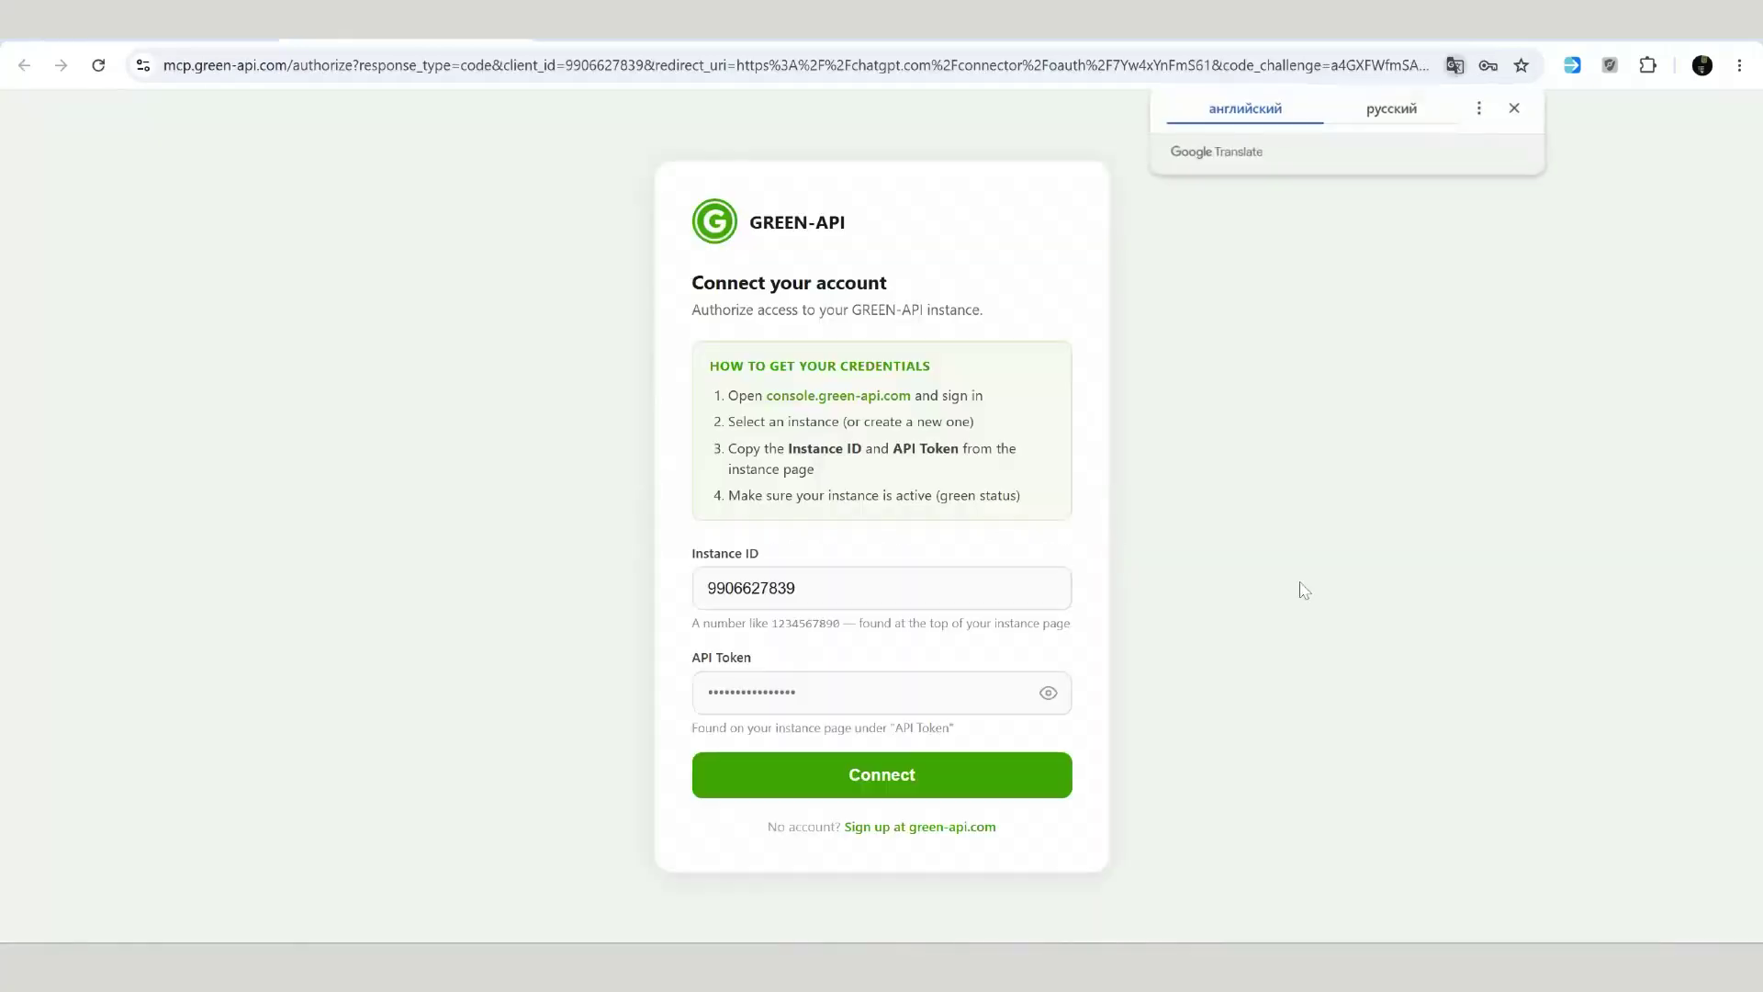
pyautogui.click(1516, 107)
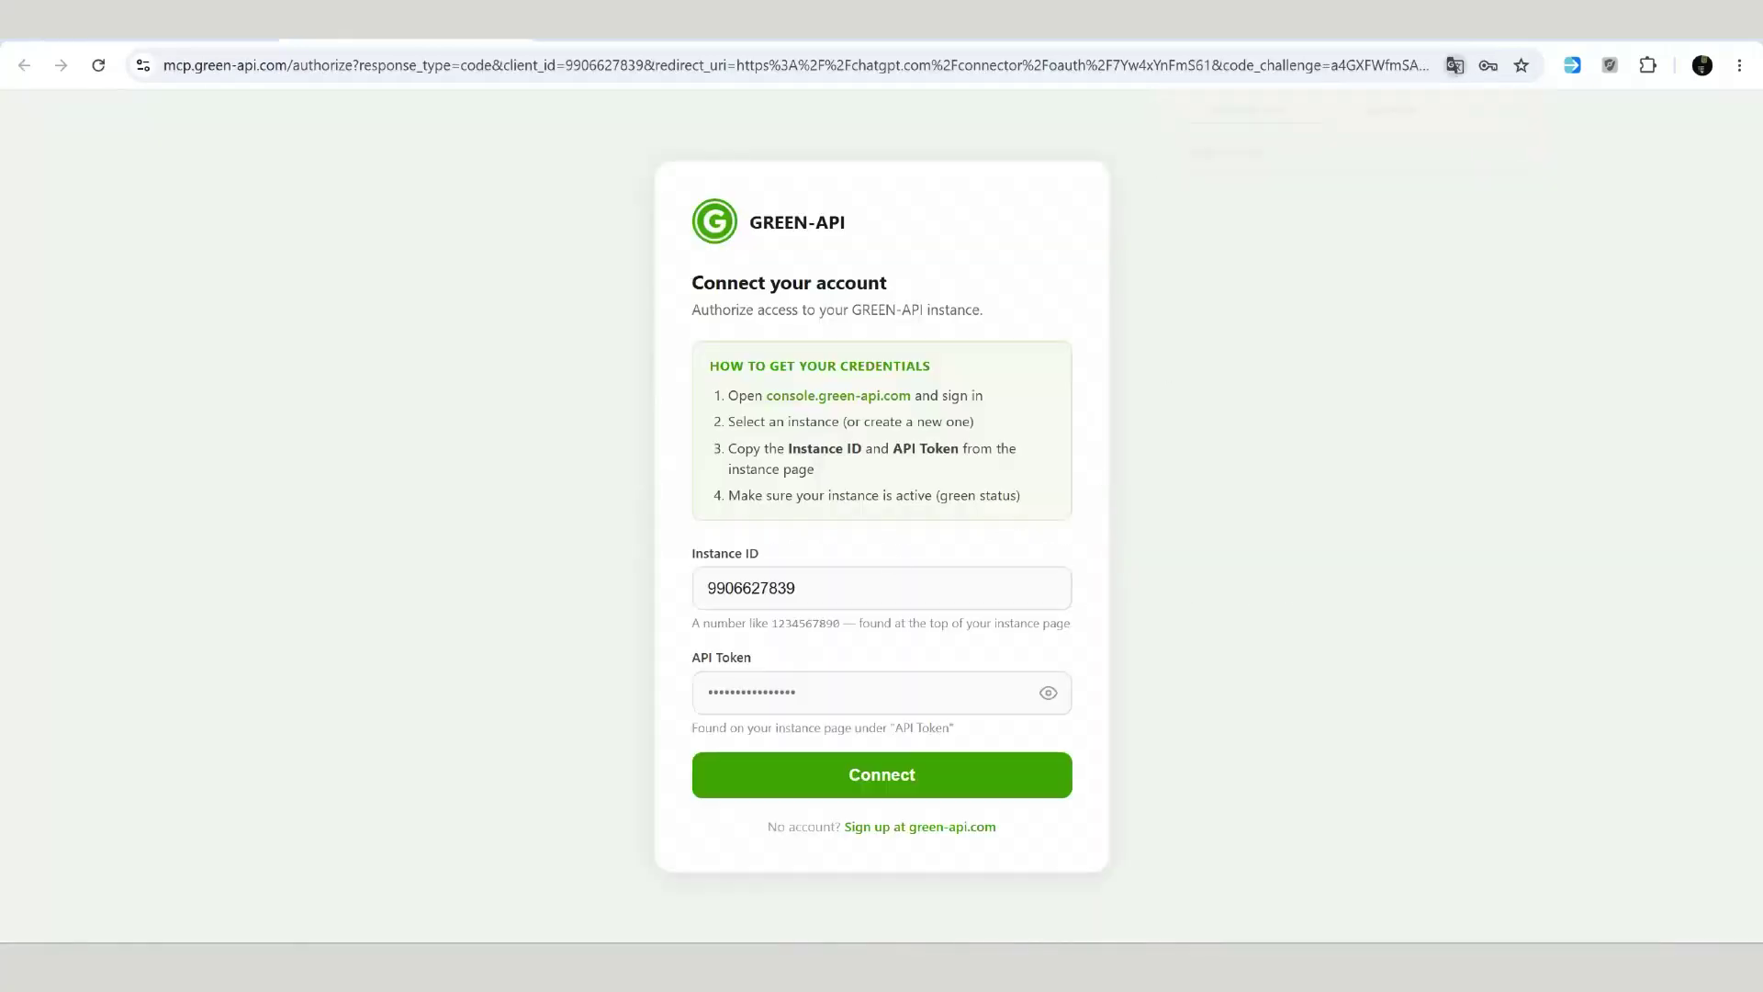
pyautogui.click(900, 25)
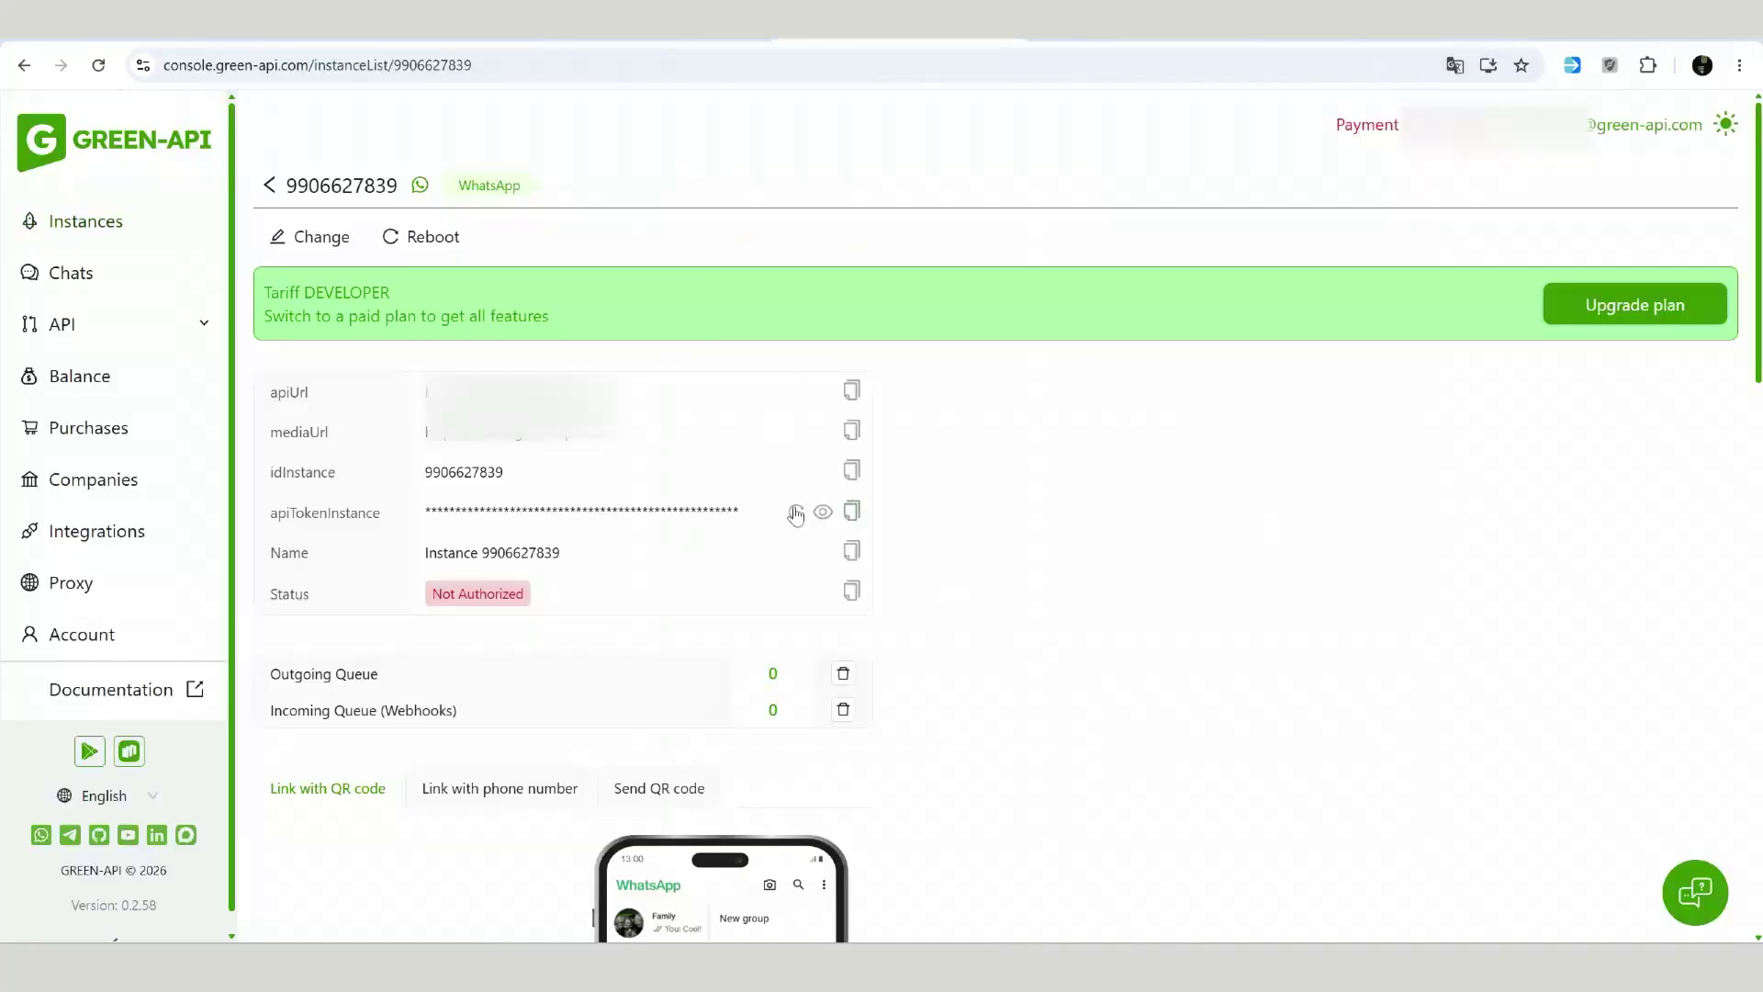
pyautogui.click(851, 512)
pyautogui.hotkey('ctrl', 'Tab')
pyautogui.click(882, 693)
pyautogui.hotkey('ctrl', 'v')
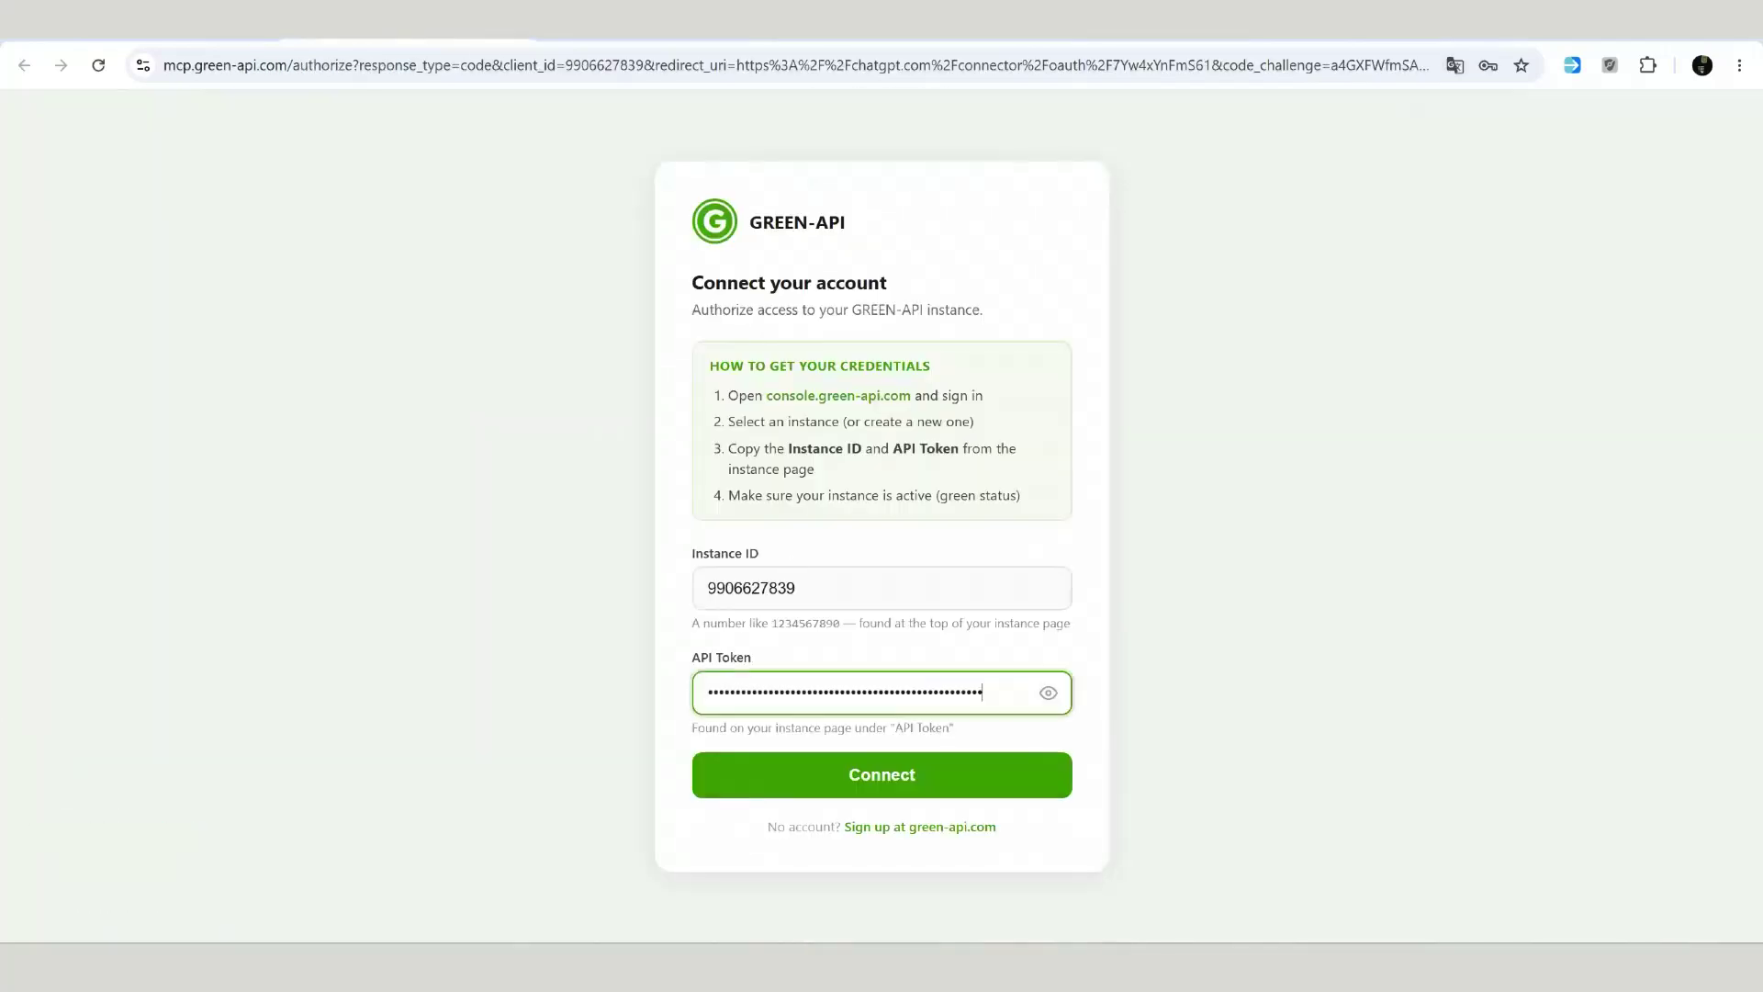
pyautogui.click(884, 780)
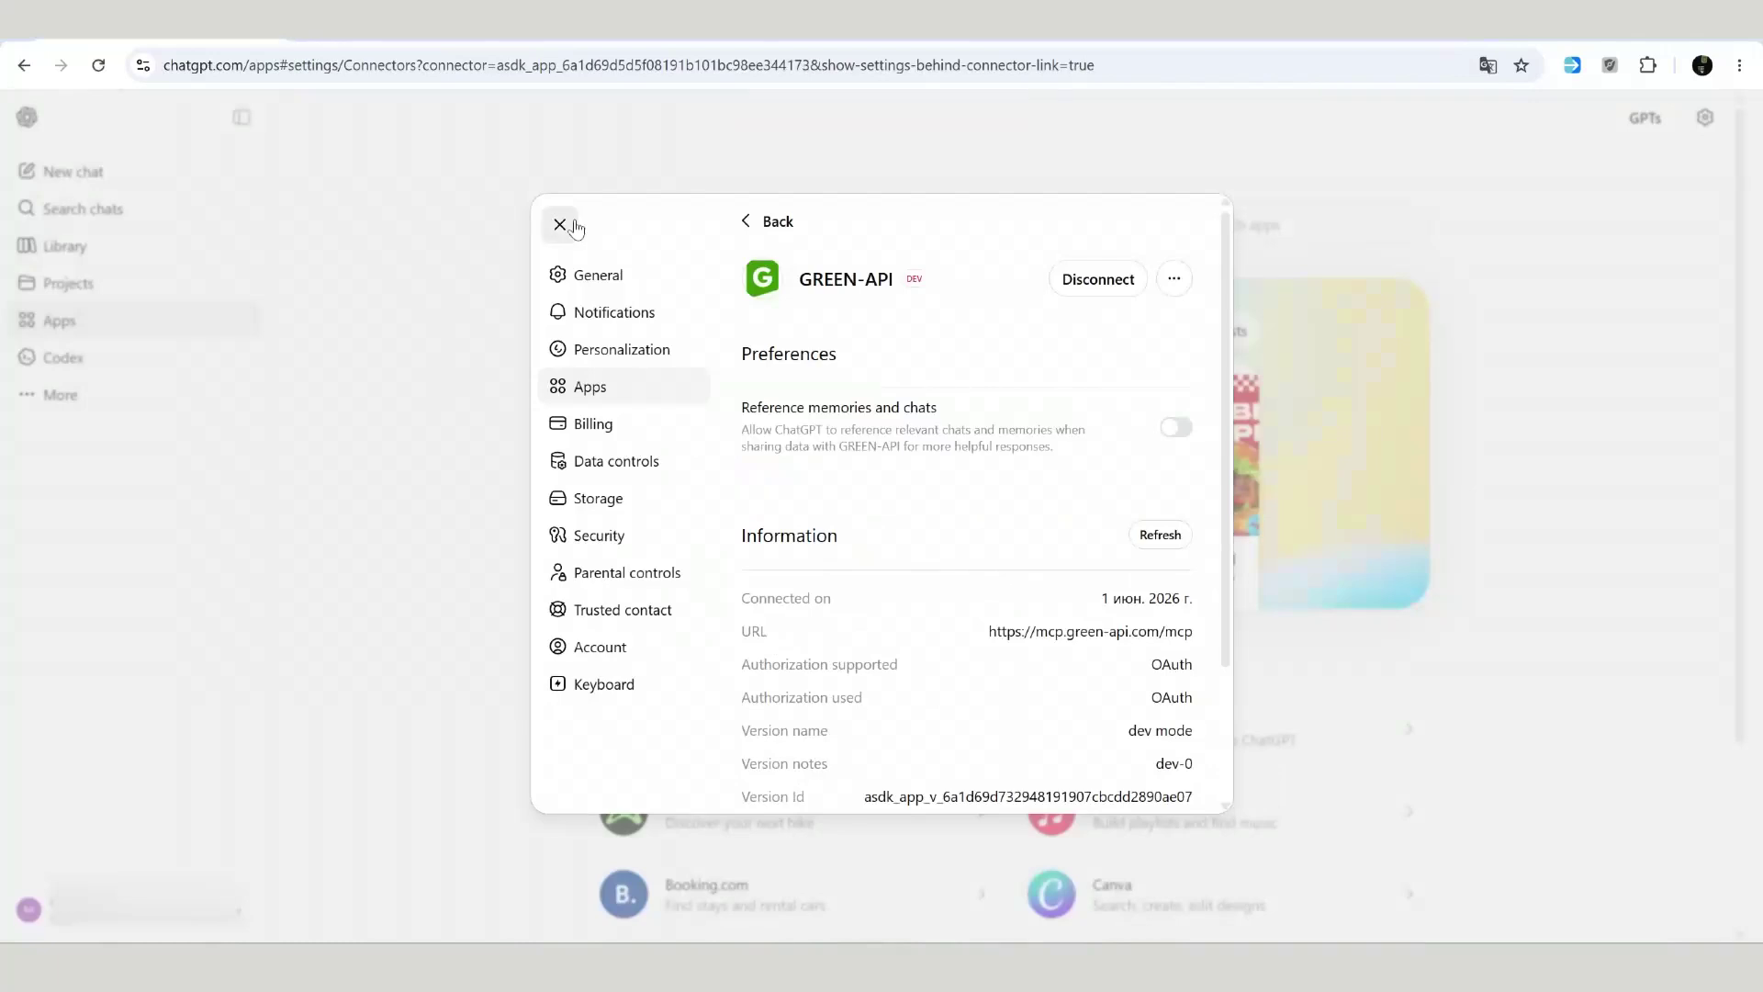
# Close the settings and, in a new chat, ask ChatGPT to authorize the Green-API instance using the WhatsApp phone number
pyautogui.click(560, 224)
pyautogui.click(143, 181)
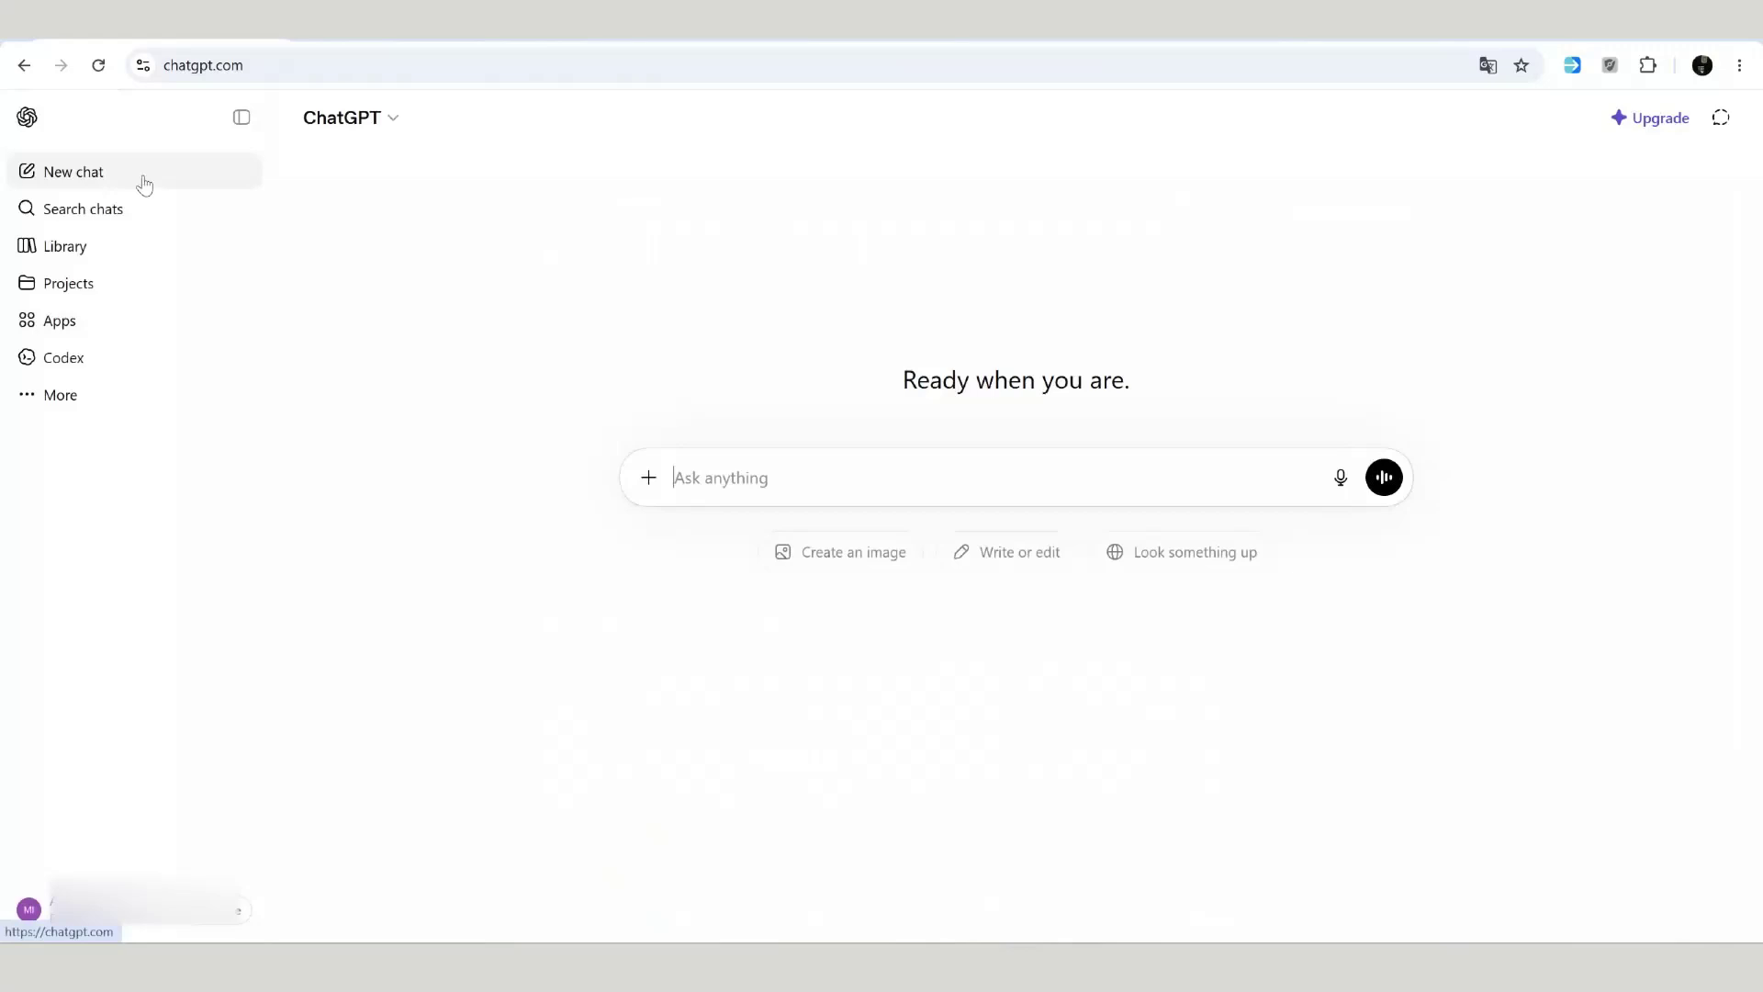
pyautogui.hotkey('ctrl', 'v')
pyautogui.click(1384, 477)
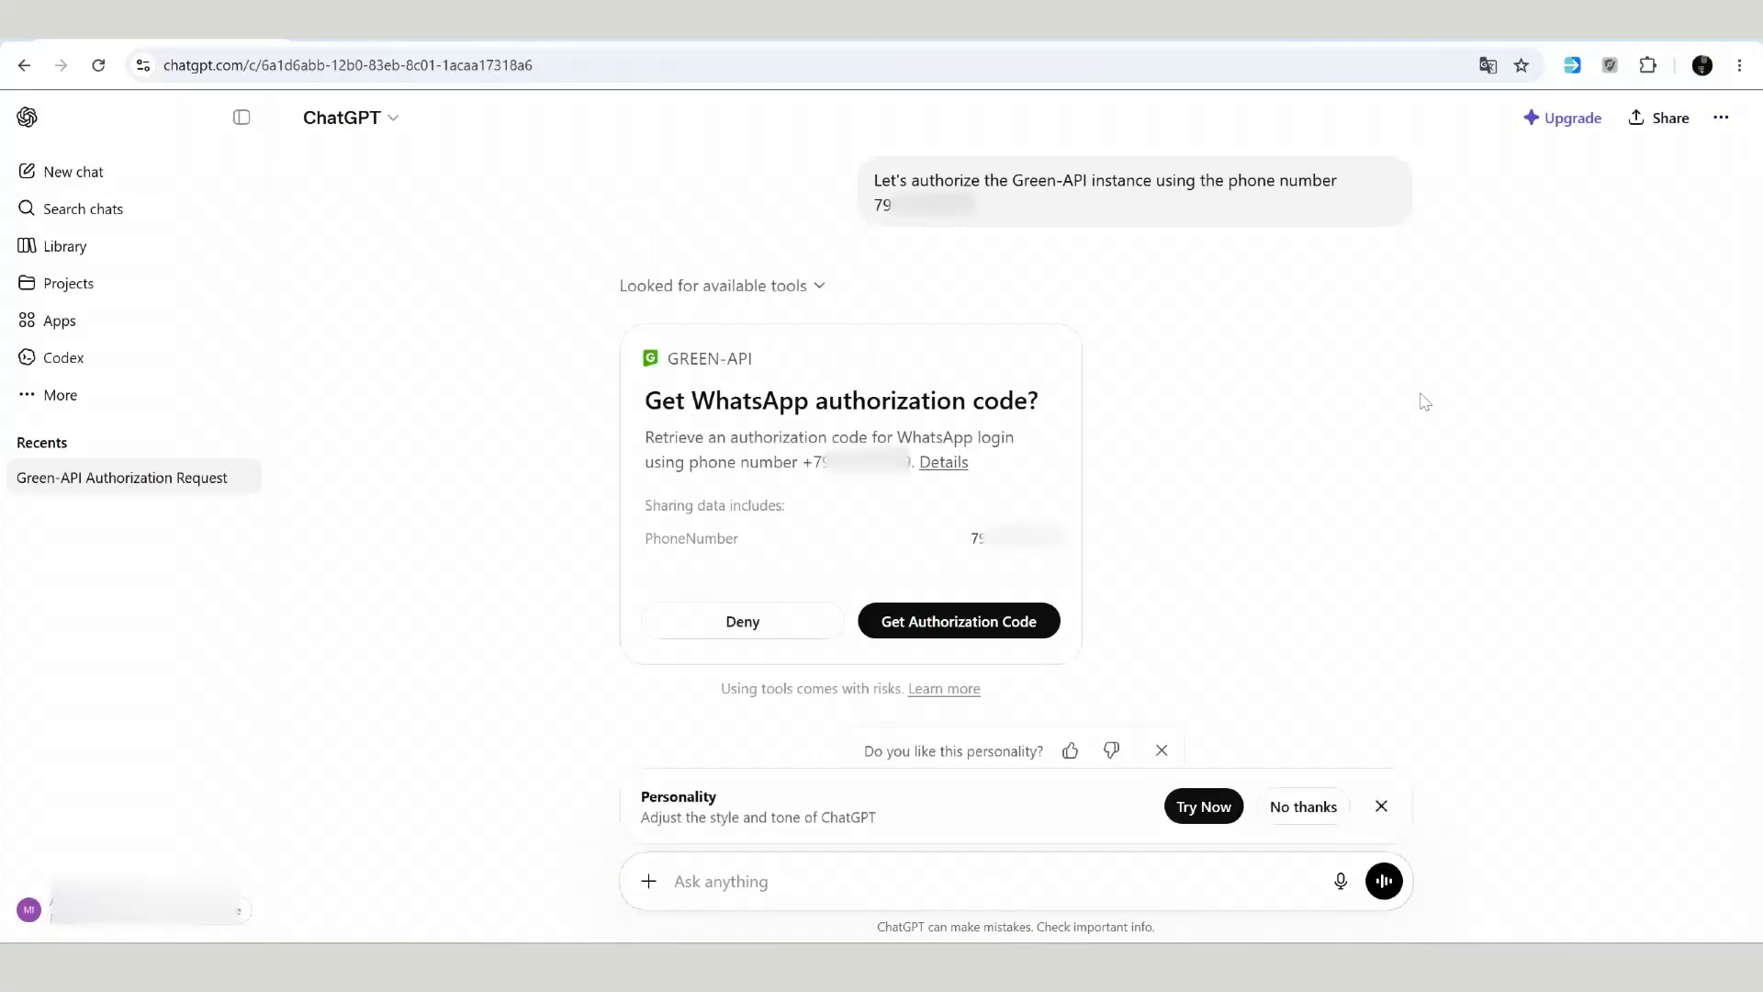
# Approve retrieving the WhatsApp authorization code, then send the prompt 'I entered the code. Check the status'
pyautogui.click(994, 630)
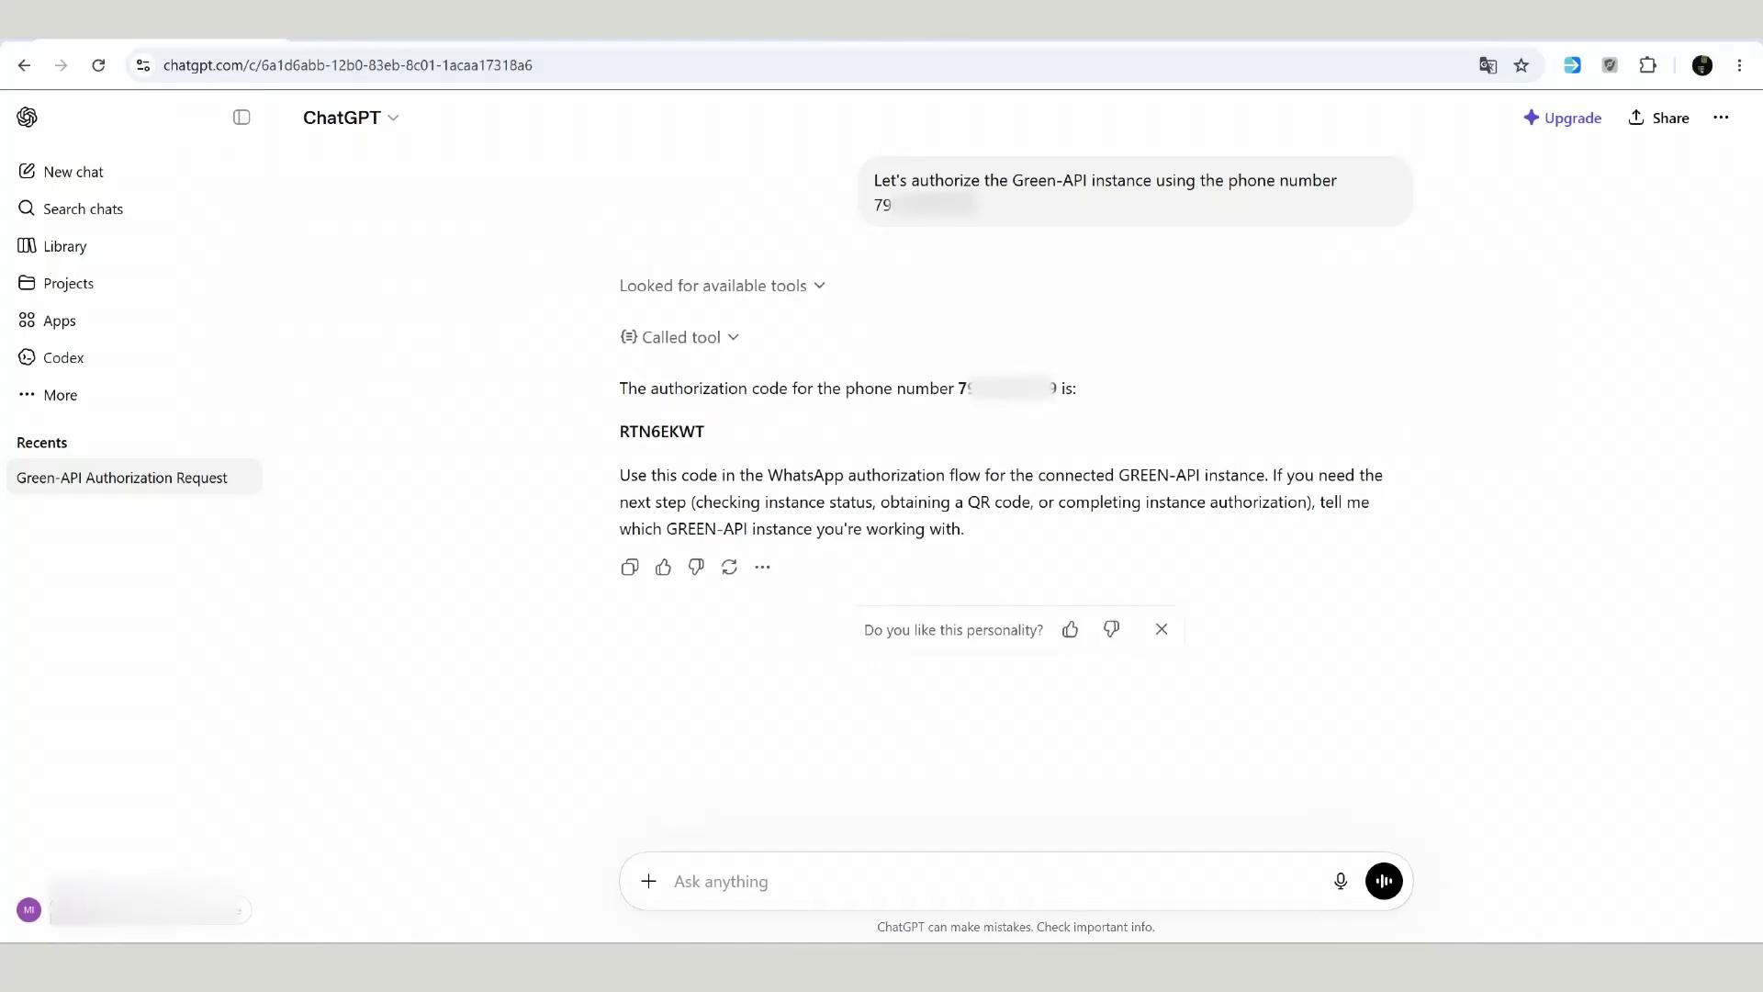
pyautogui.write('I entered the code. Check the status')
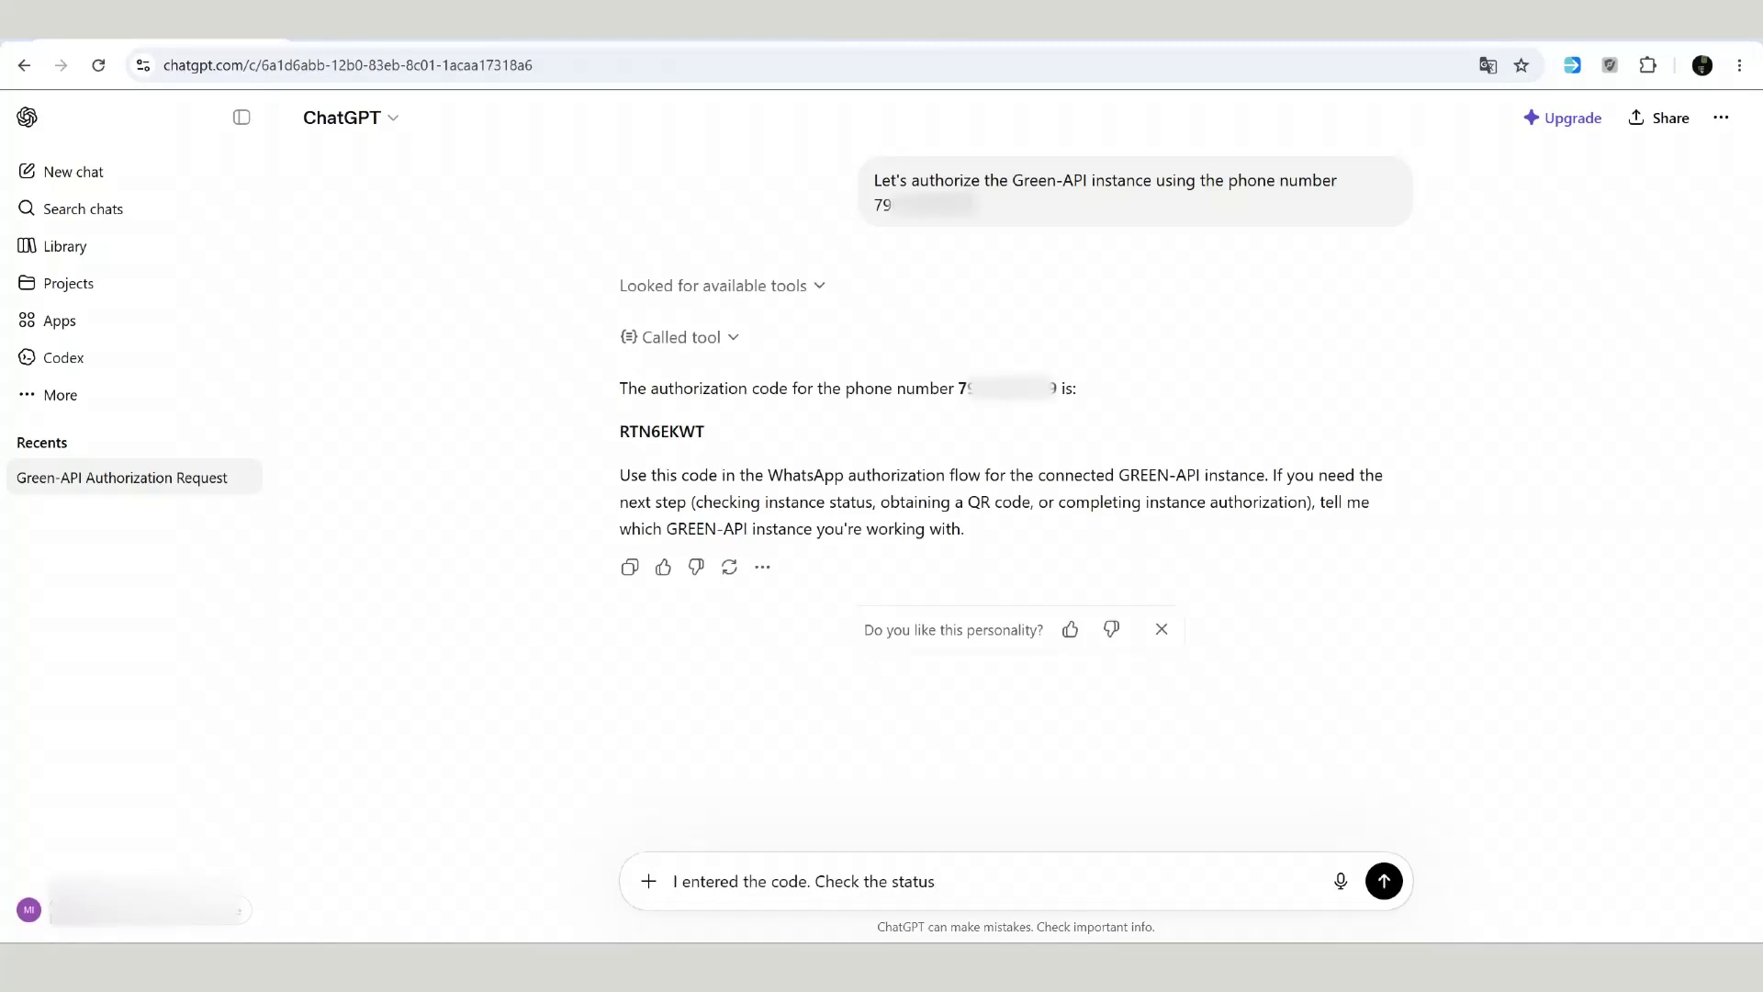
pyautogui.click(1384, 880)
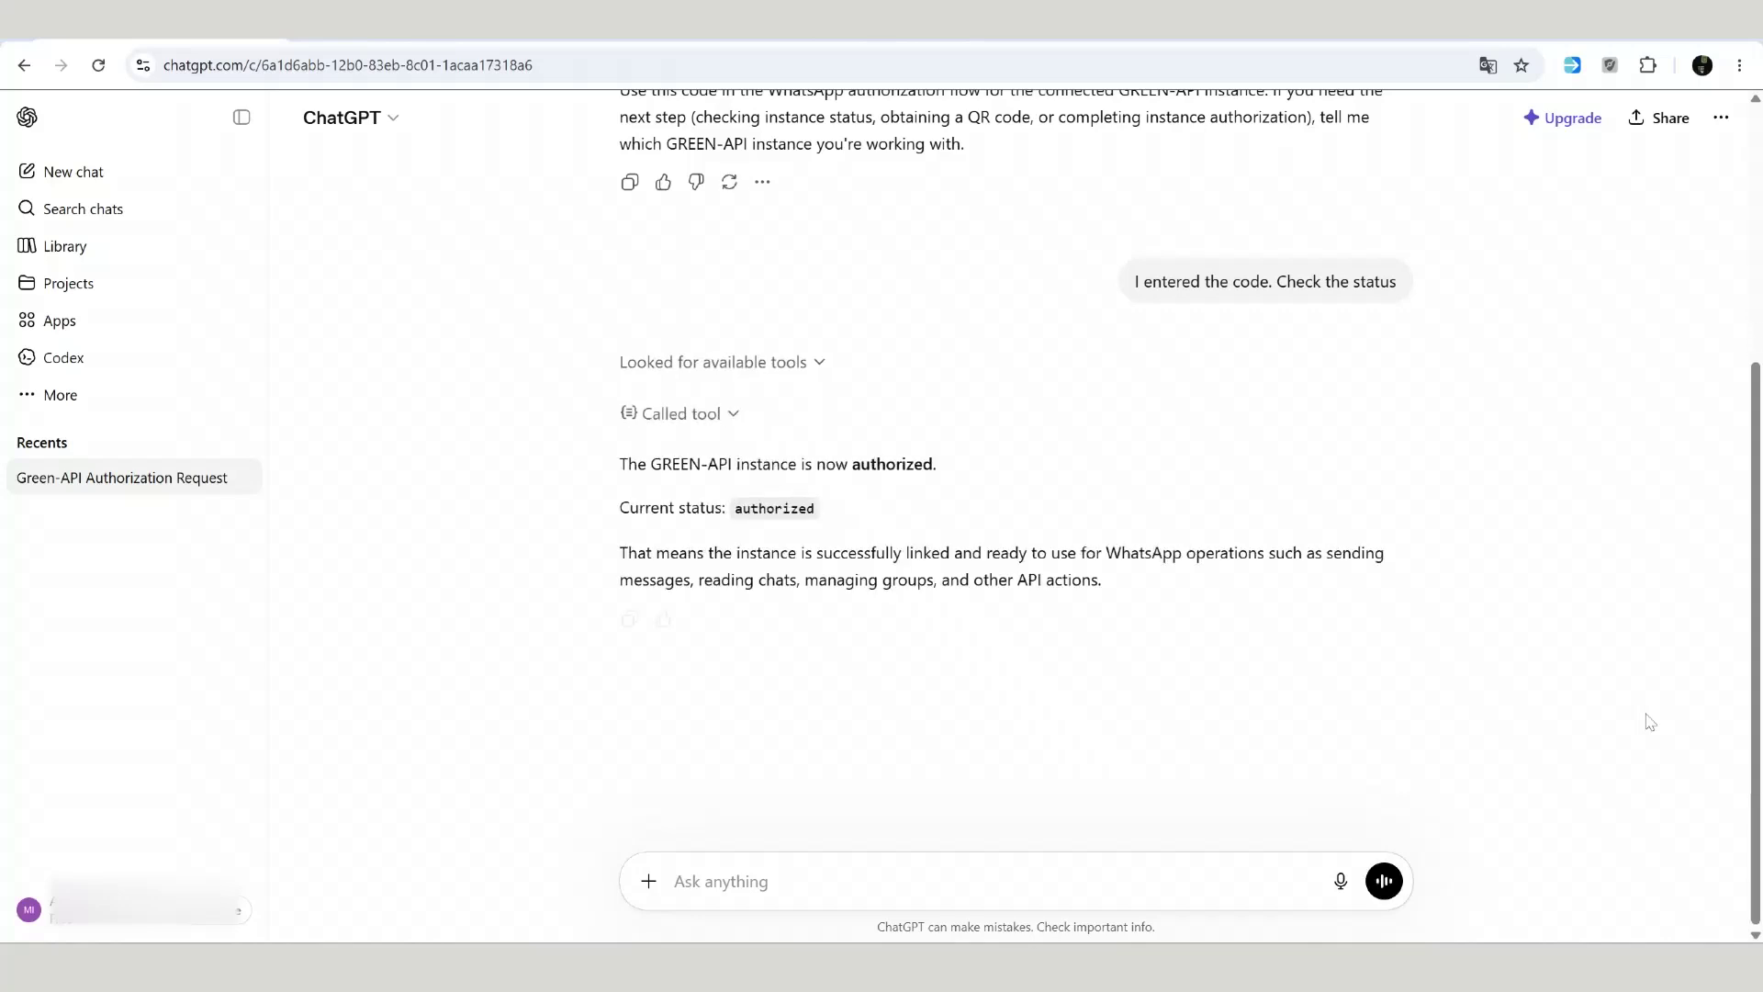
# Ask ChatGPT to send the message 'Hello!' to yourself, approve sending it, and submit 'Check your sent messages'
pyautogui.hotkey('ctrl', 'v')
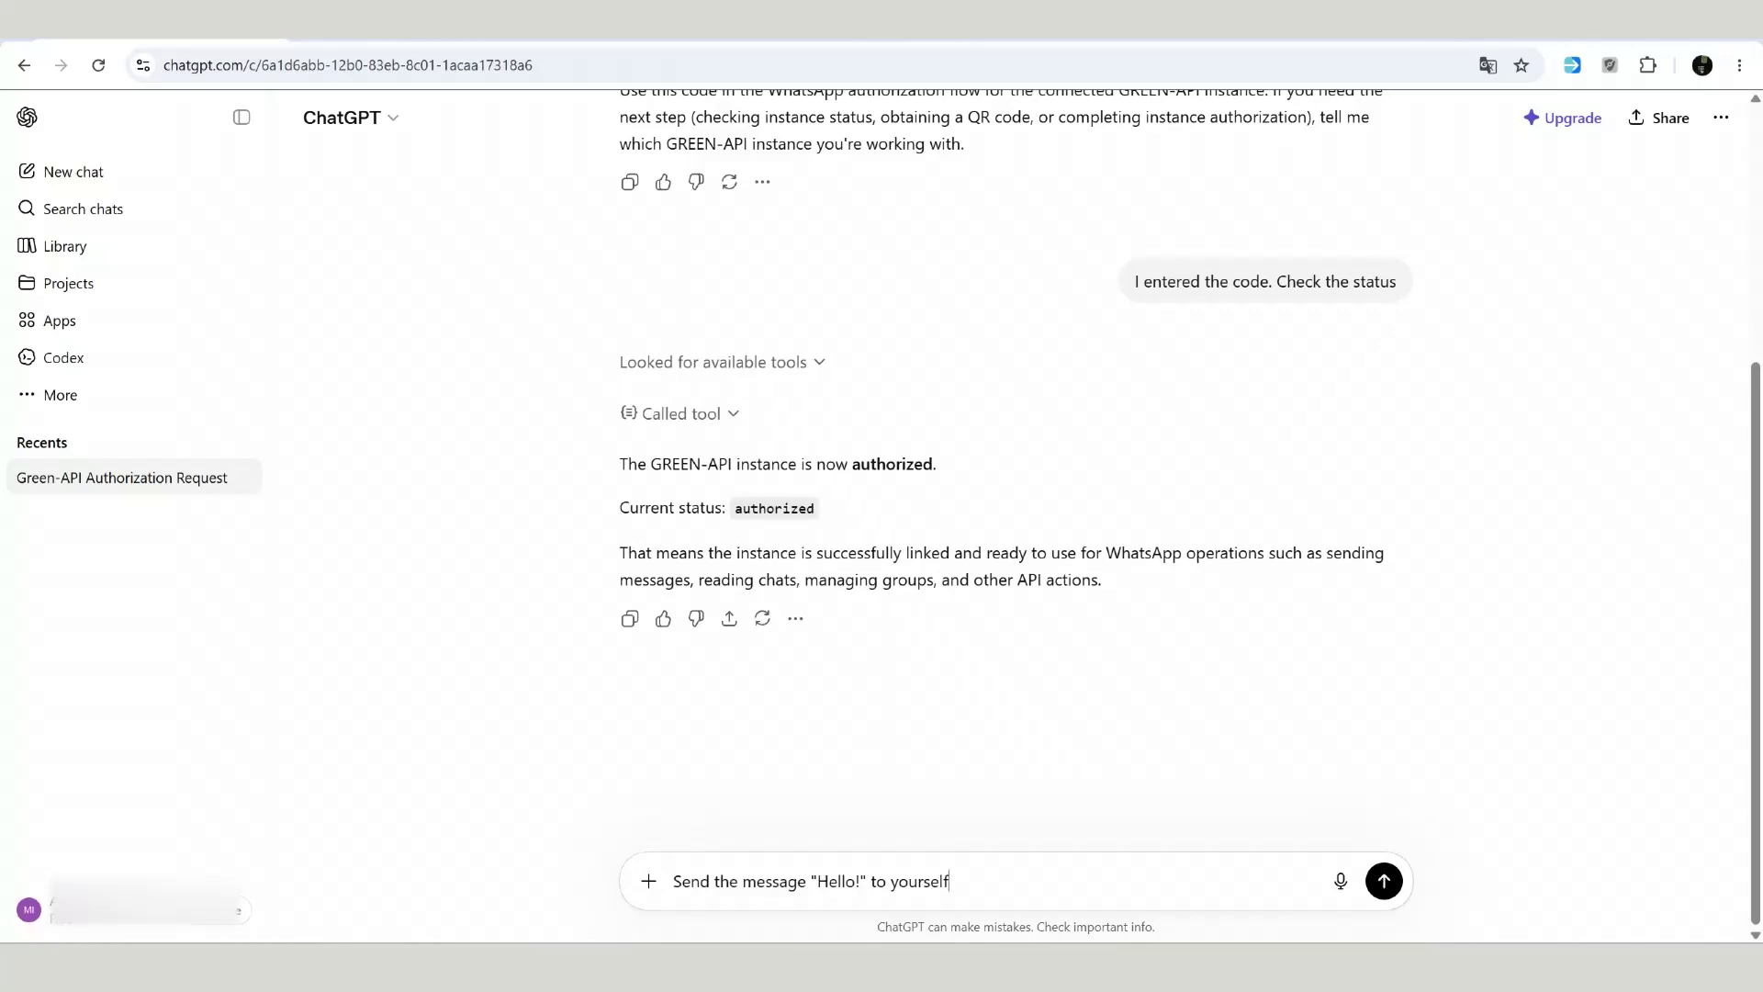
pyautogui.press('Return')
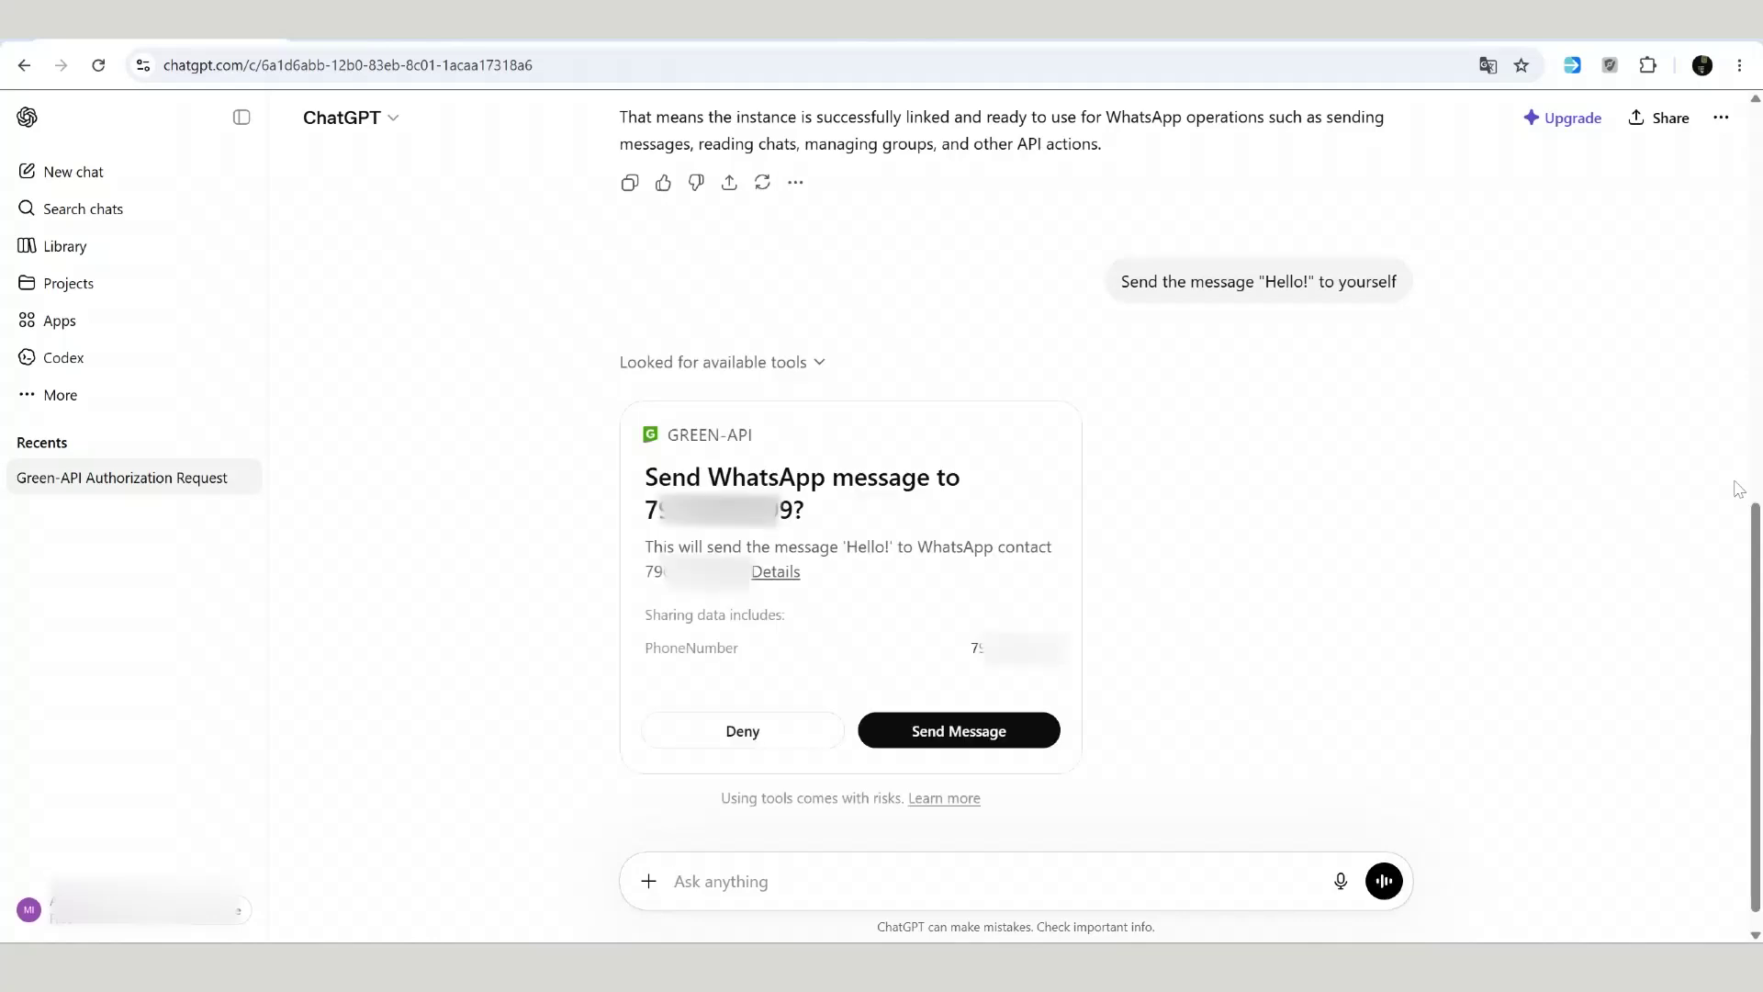
pyautogui.click(965, 735)
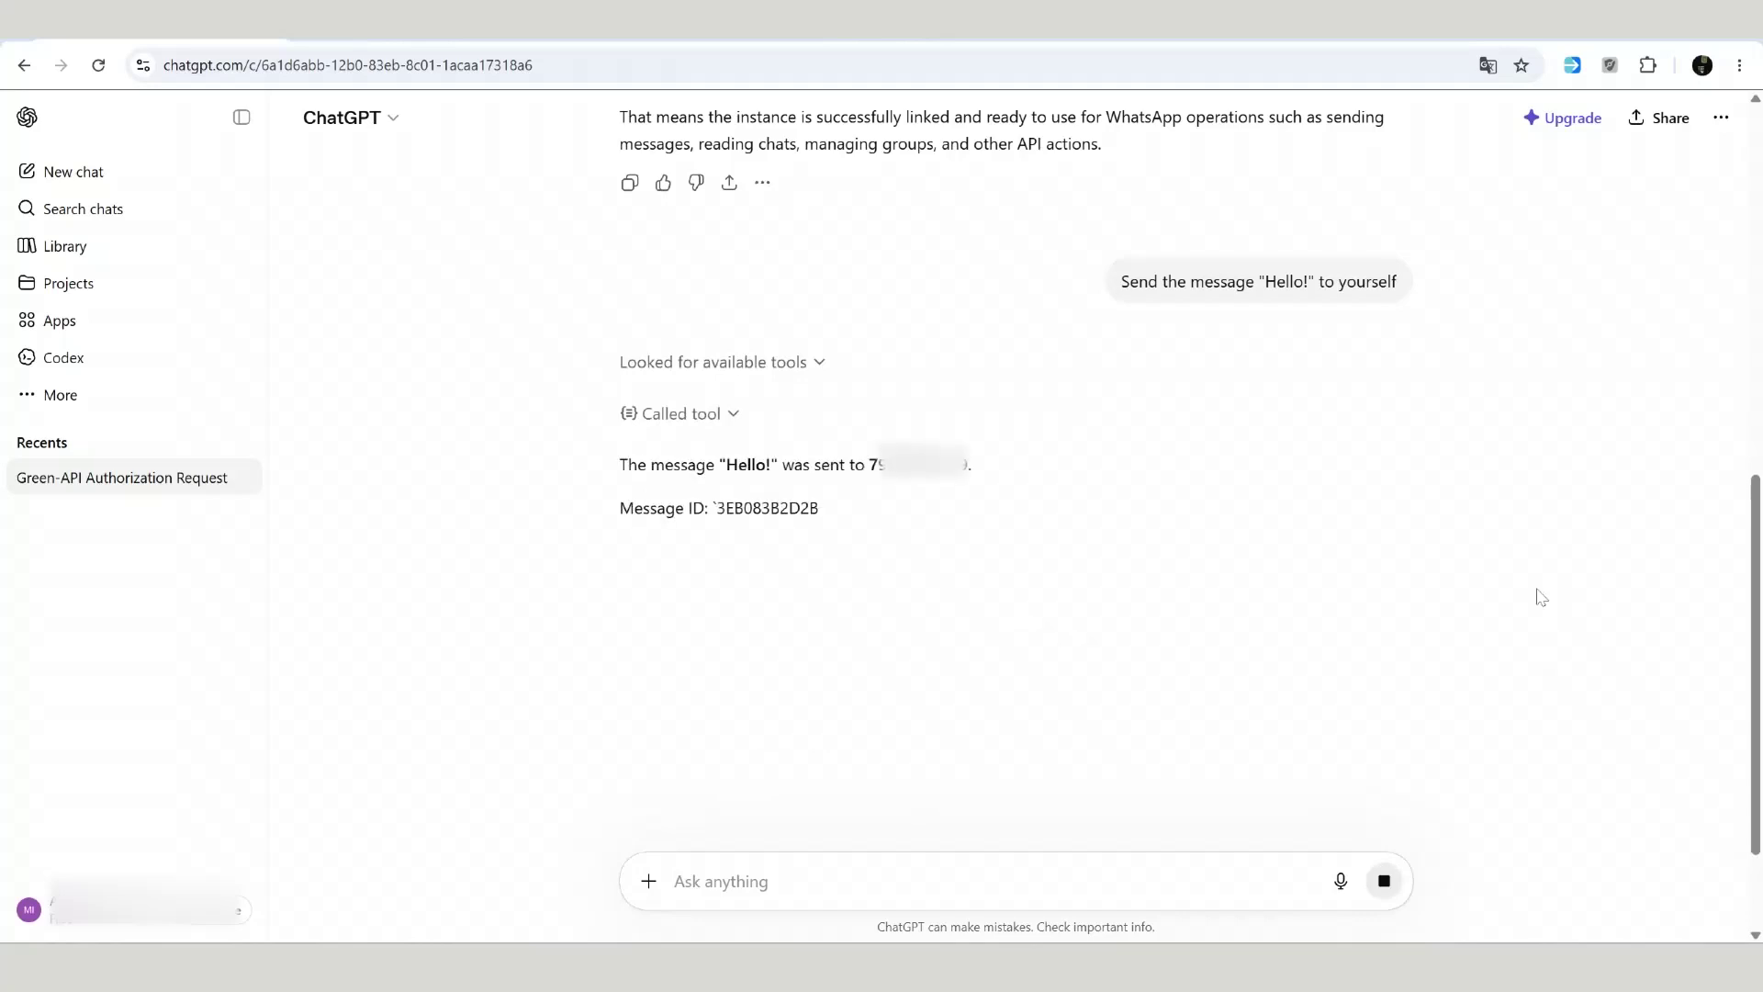
pyautogui.hotkey('ctrl', 'v')
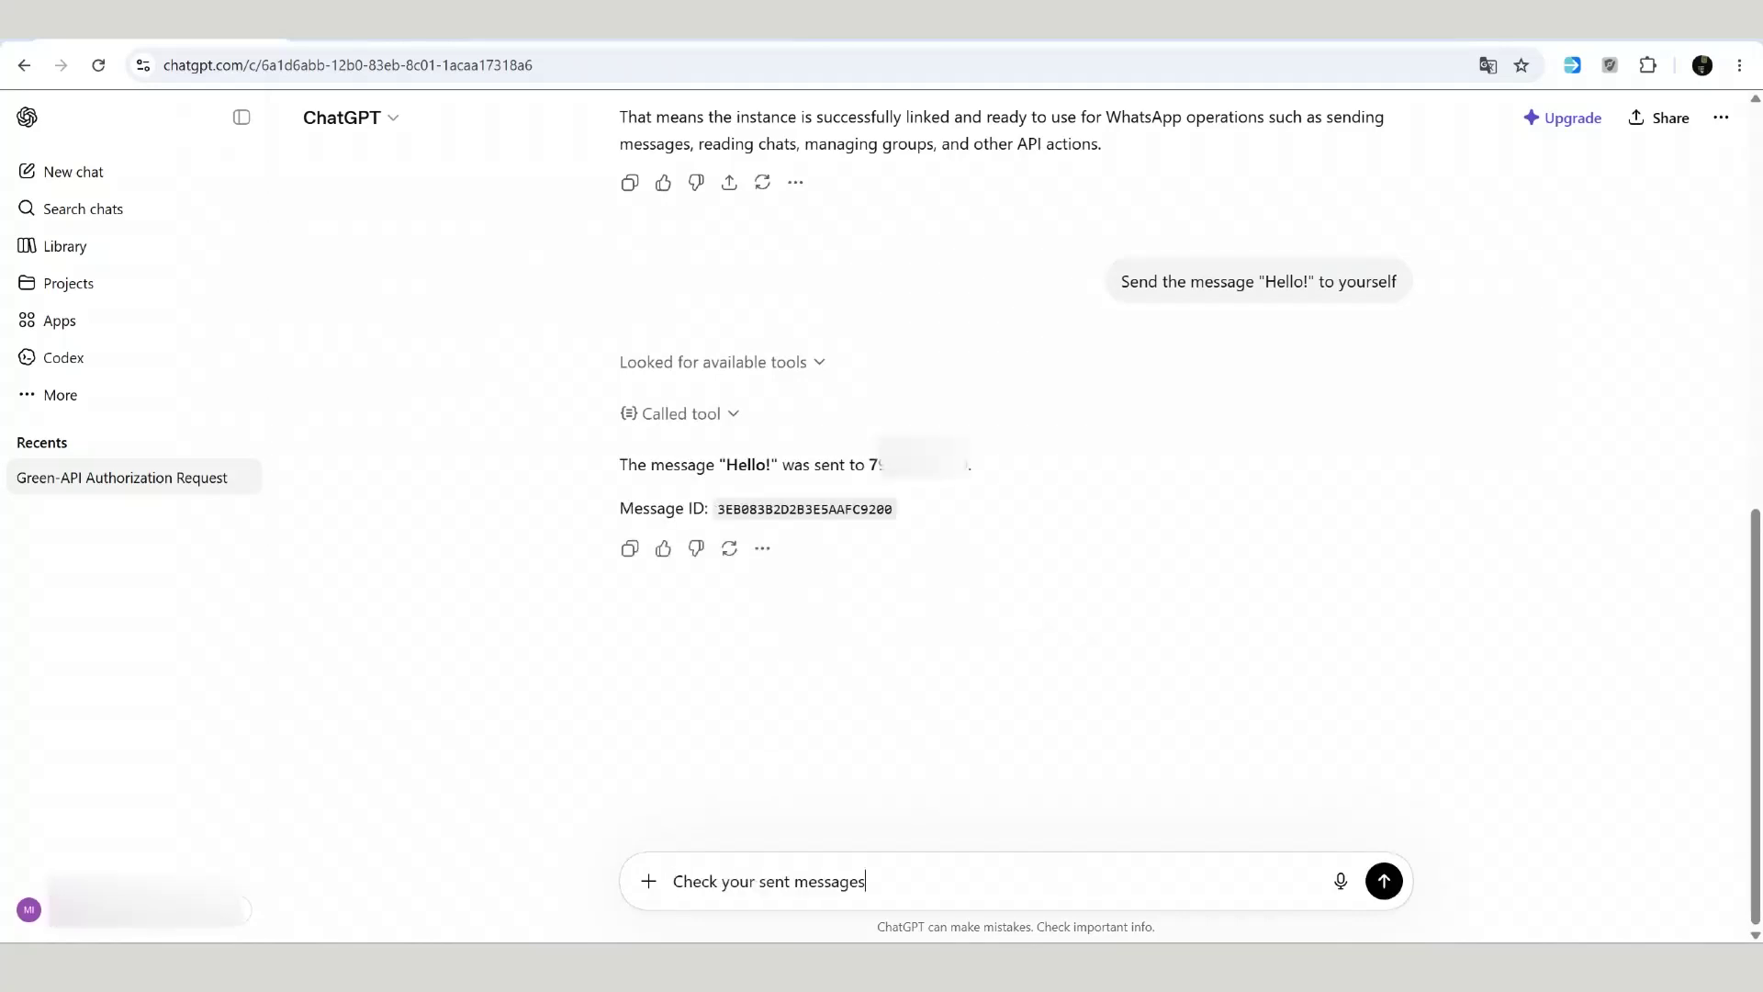
pyautogui.press('Return')
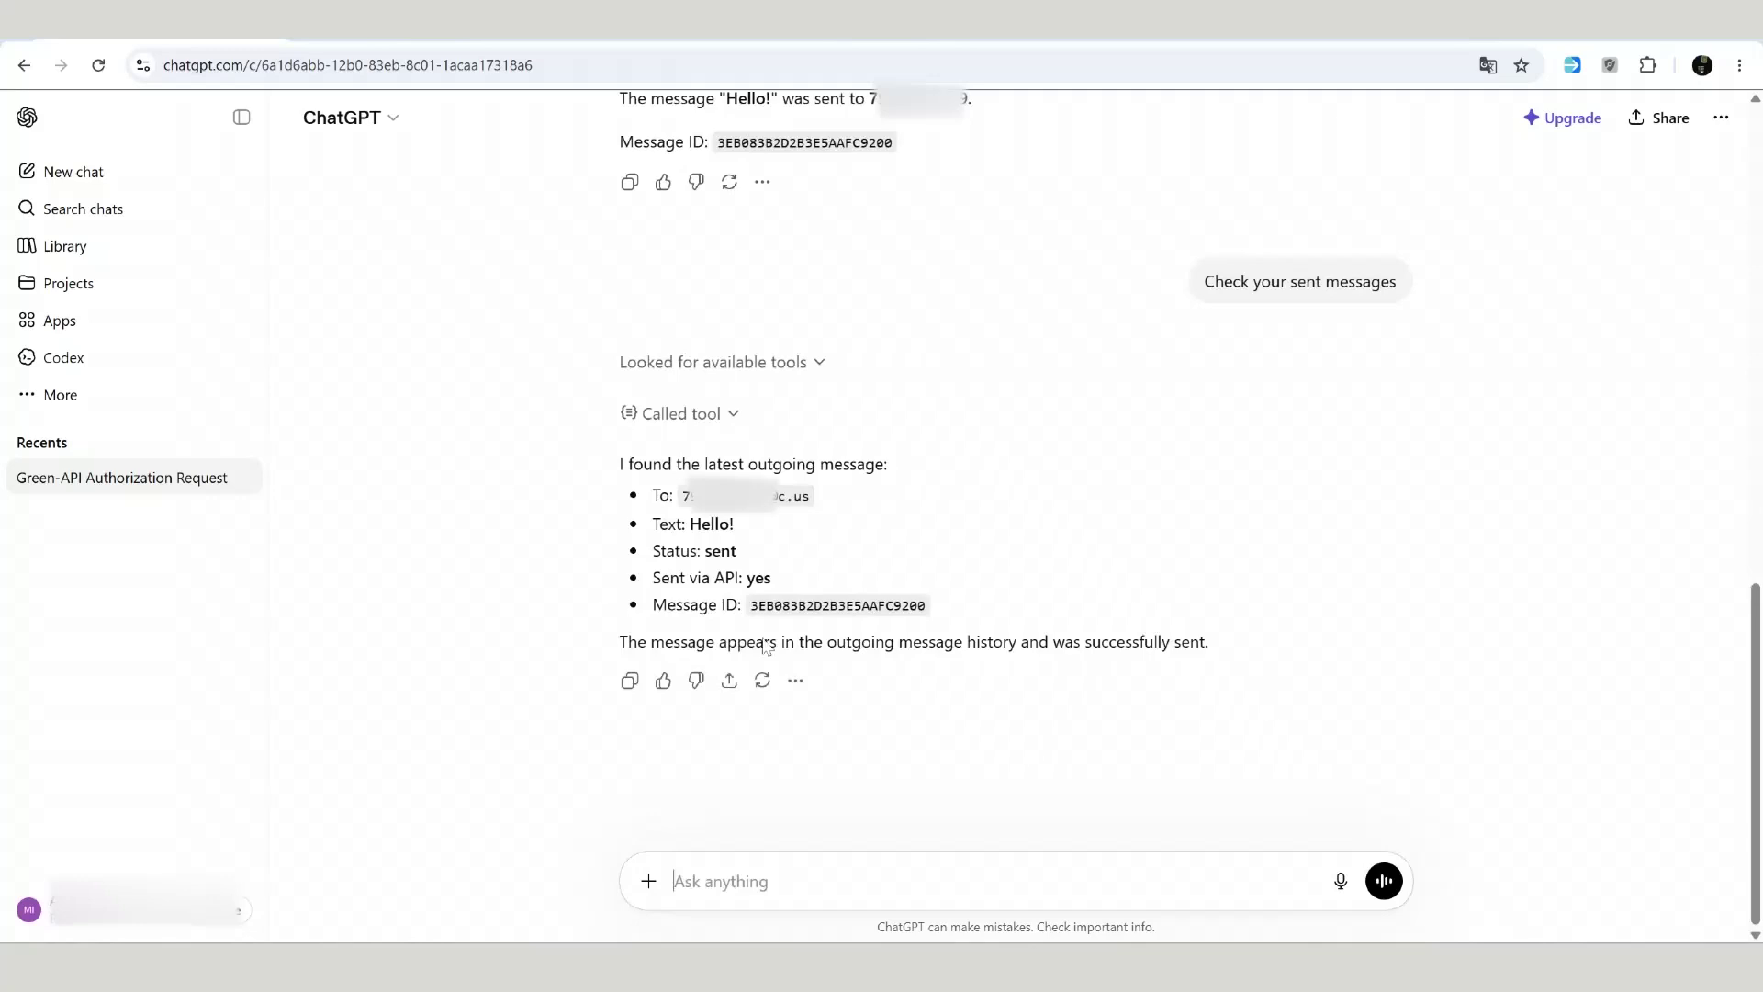
pyautogui.hotkey('ctrl', 'v')
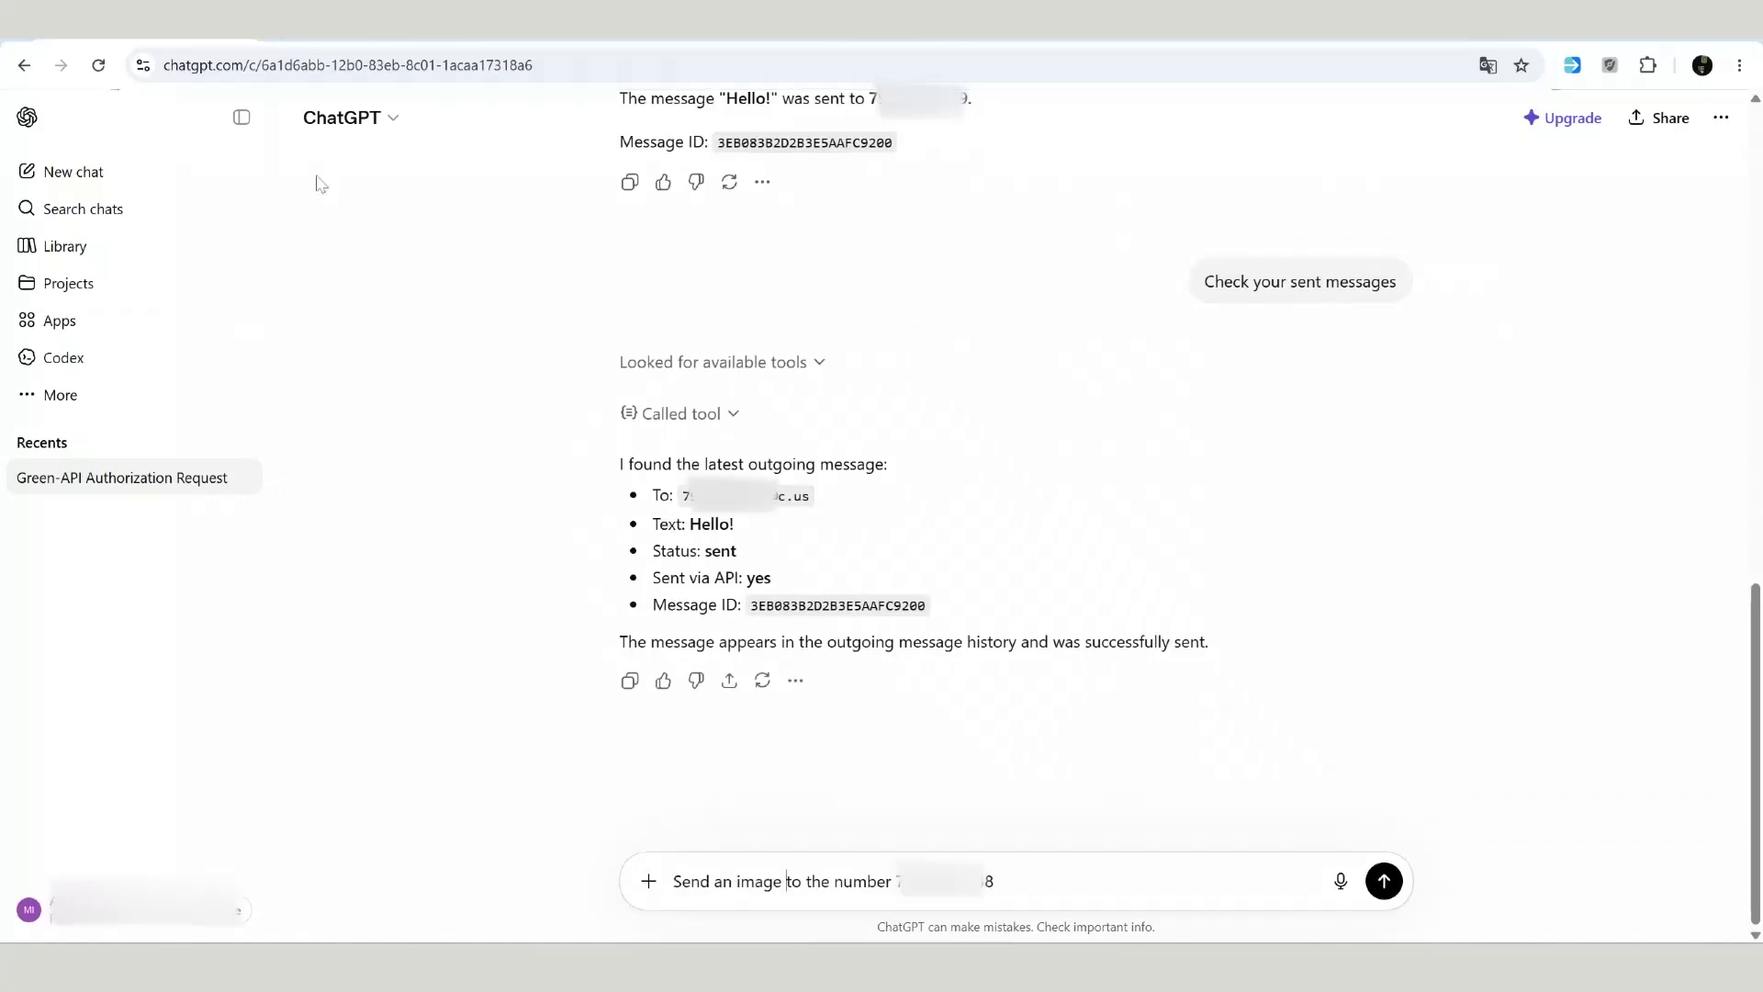
pyautogui.hotkey('ctrl', 'v')
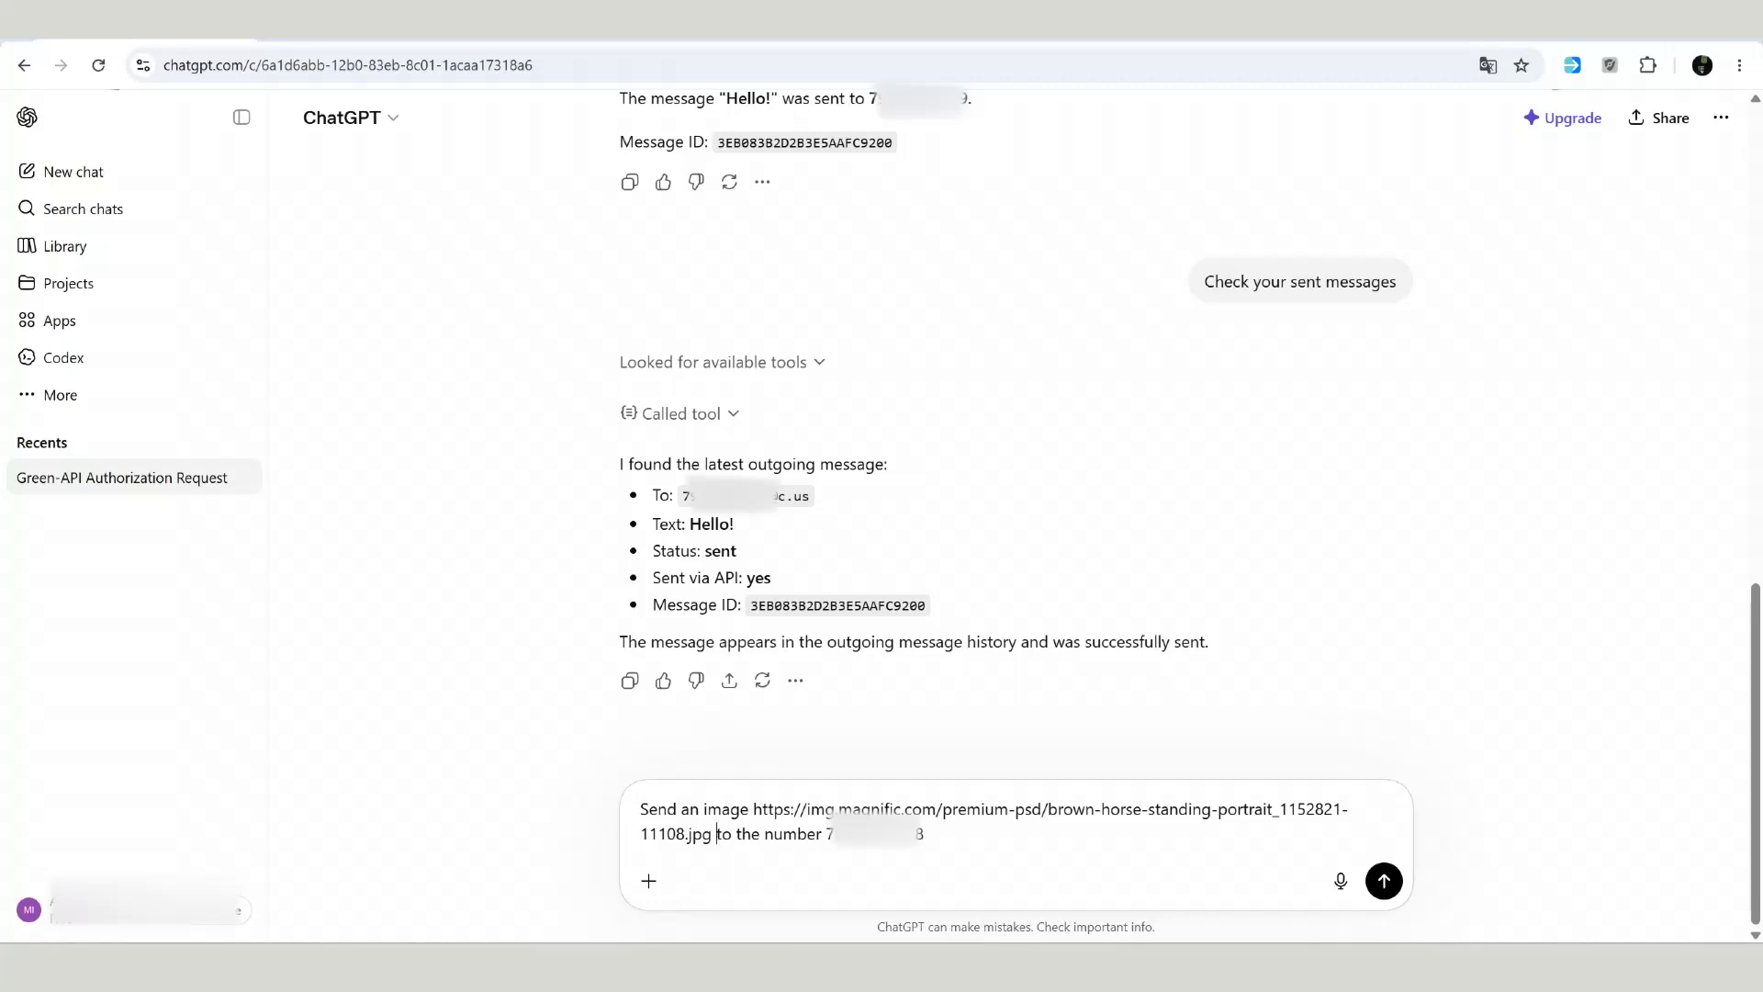
pyautogui.click(1384, 881)
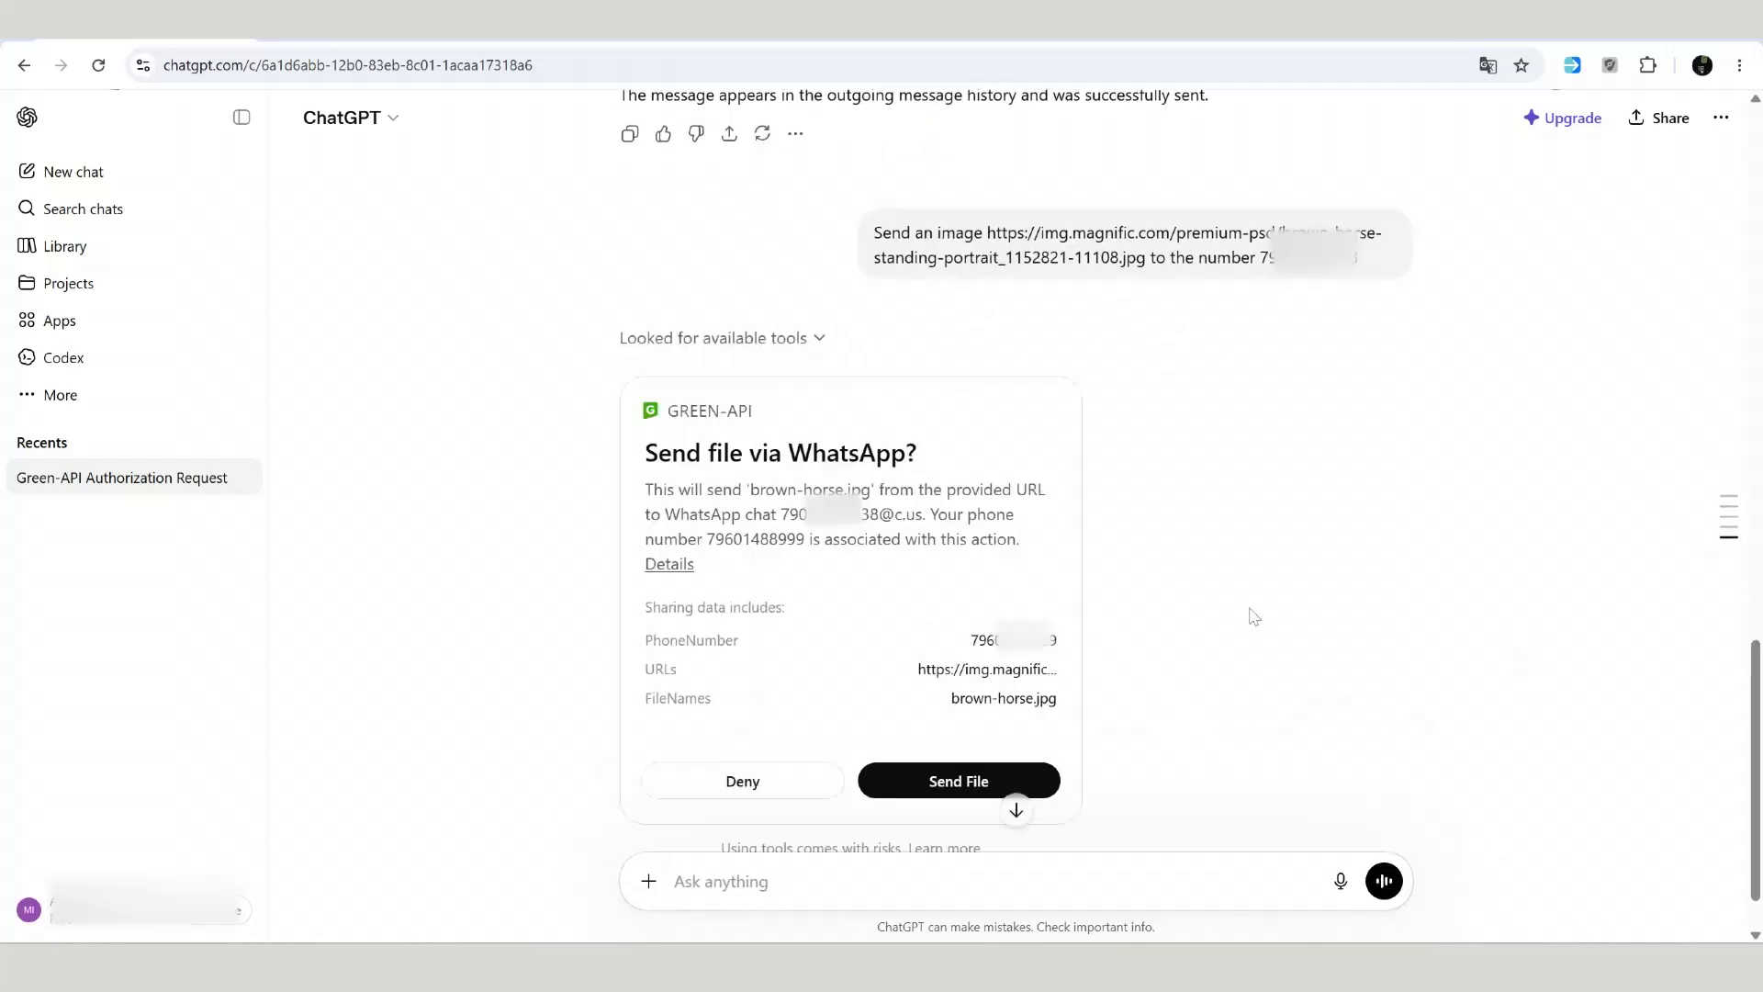
pyautogui.click(908, 776)
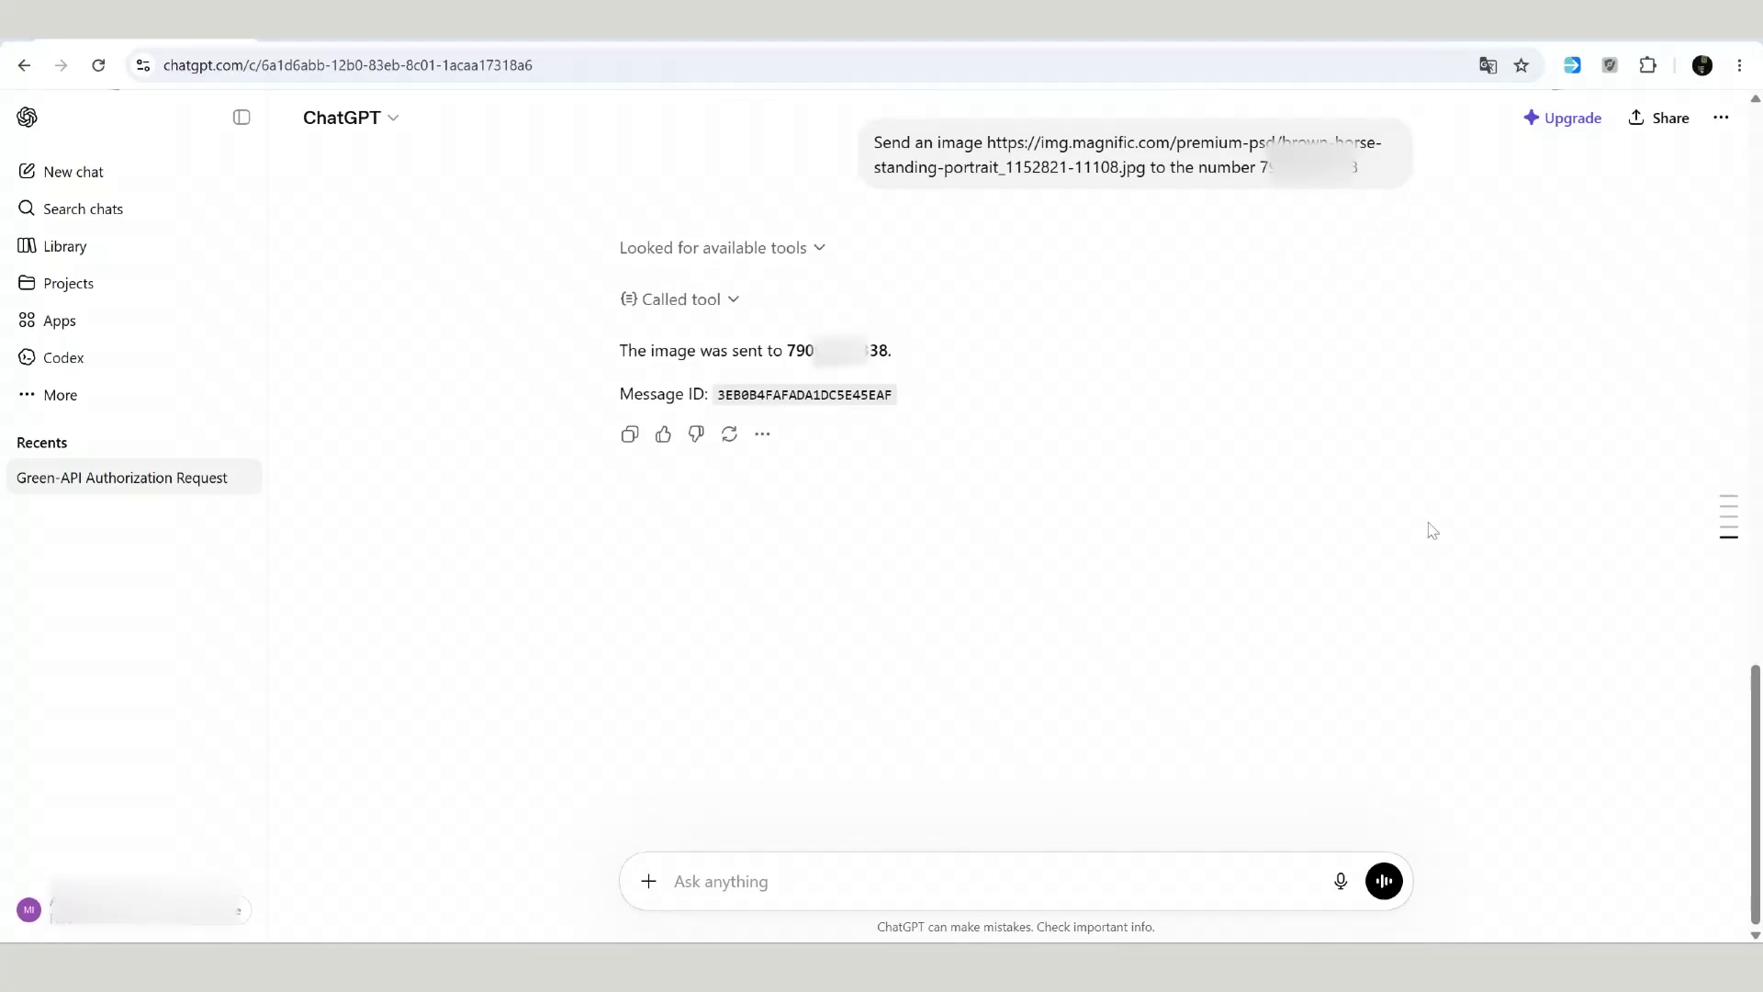
# Submit the prompt 'Log out of the instance, then check the status'
pyautogui.hotkey('ctrl', 'v')
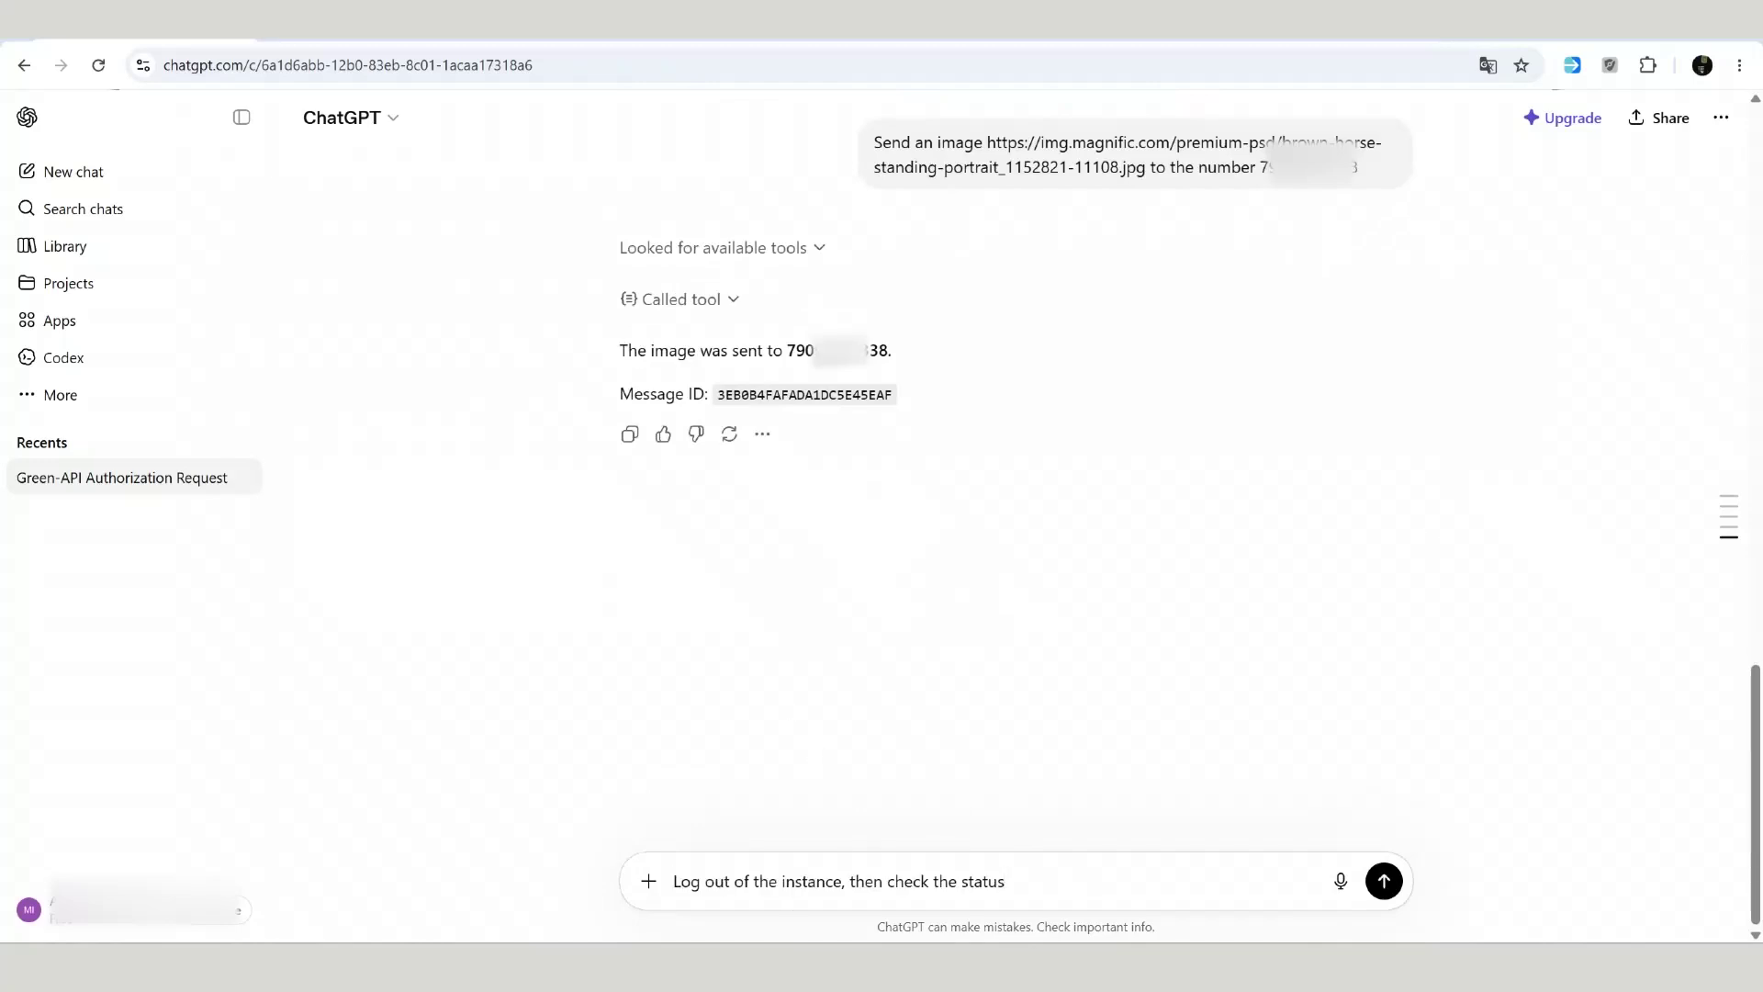
pyautogui.press('Return')
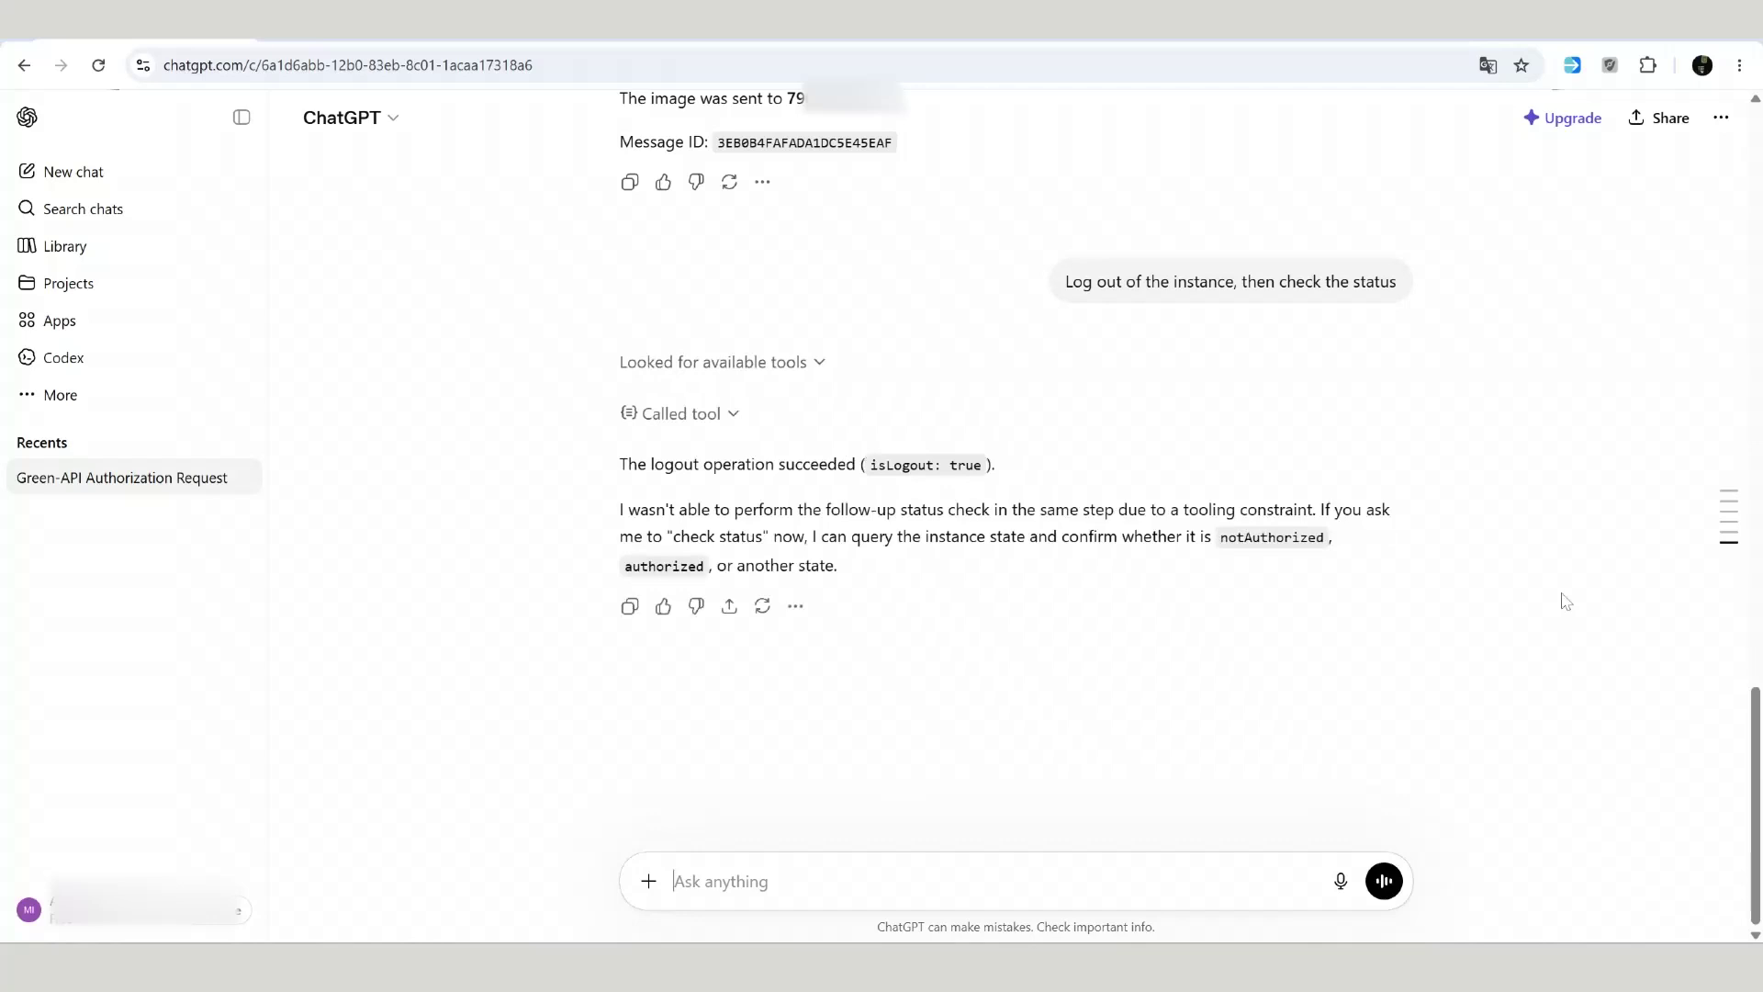
pyautogui.hotkey('ctrl', 'Tab')
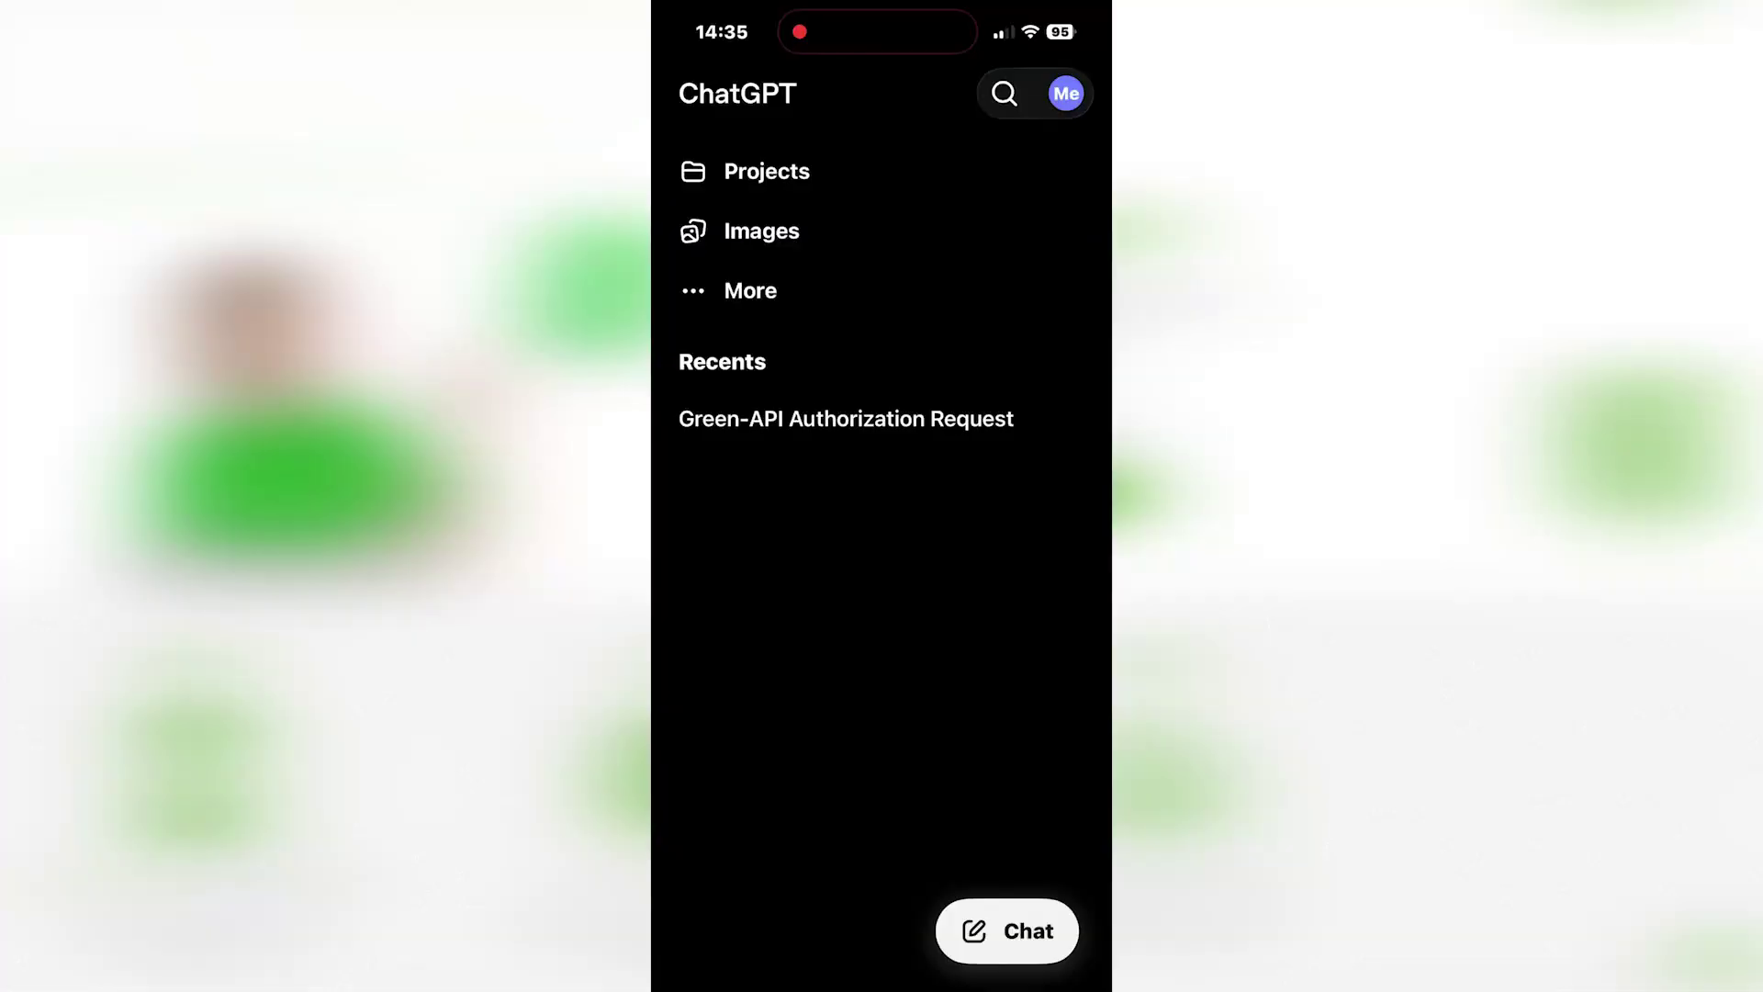
# In the ChatGPT mobile app, open the account's Apps settings, and in a chat ask to authorize the Green-API instance by phone number, adding 'use green-api app'
pyautogui.click(1062, 91)
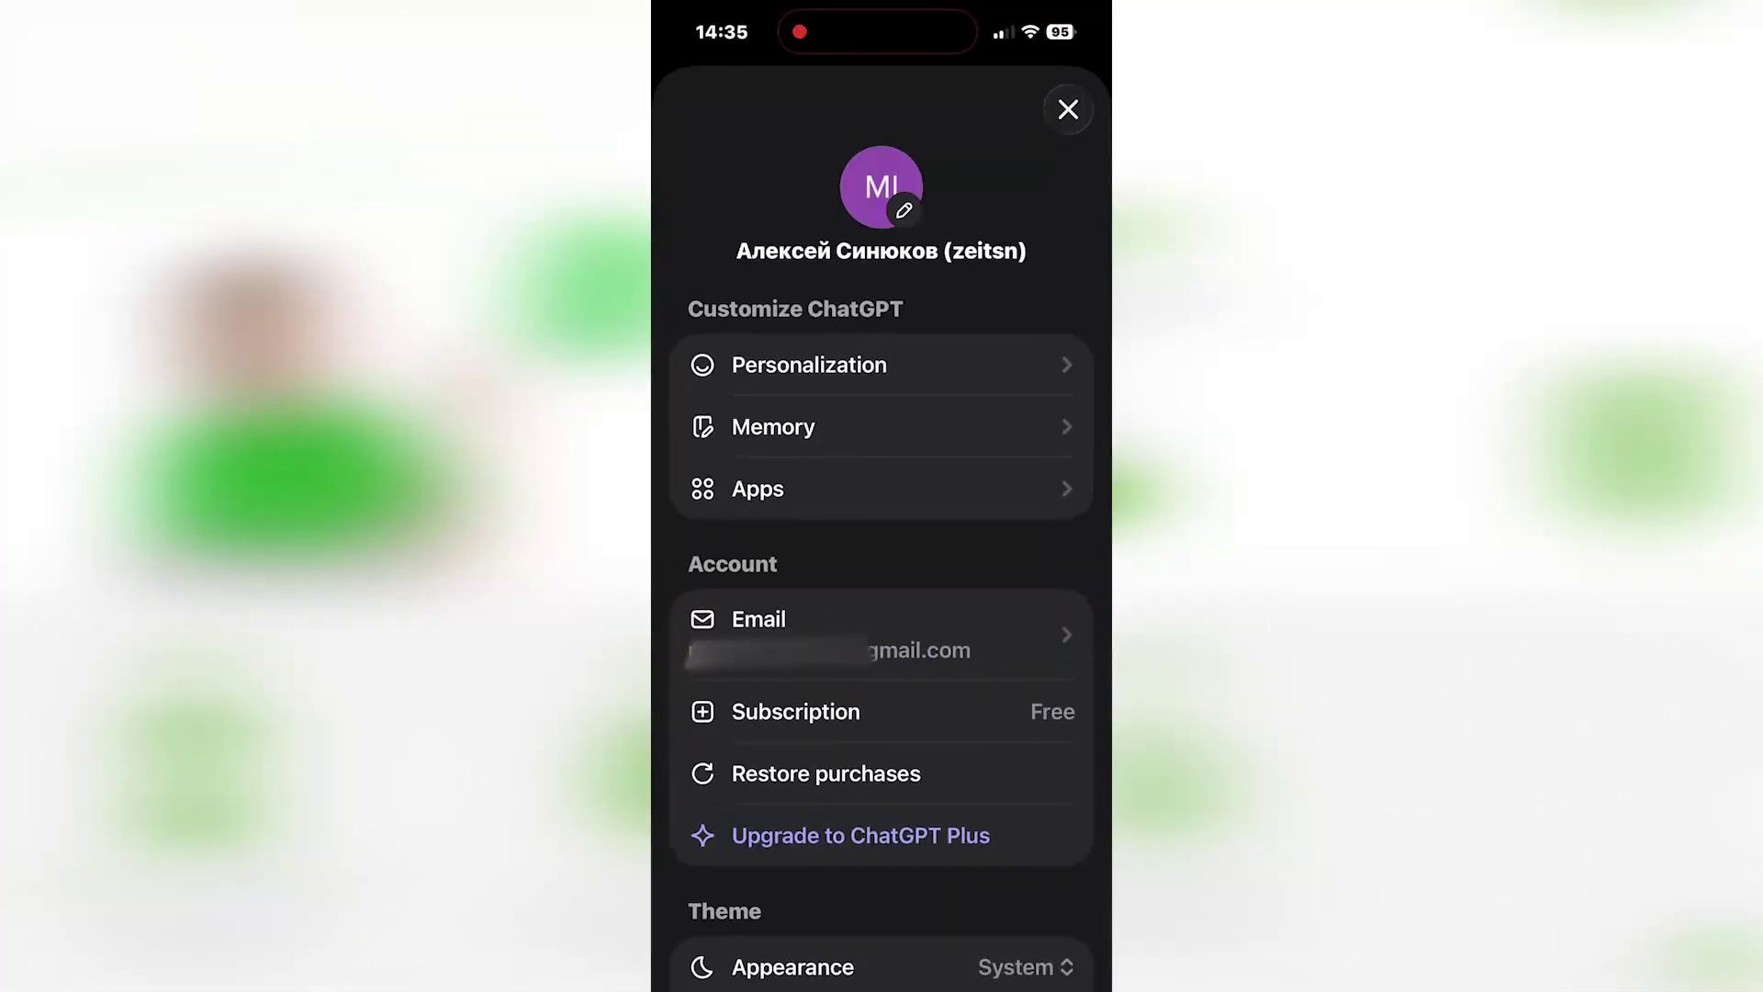
pyautogui.click(758, 488)
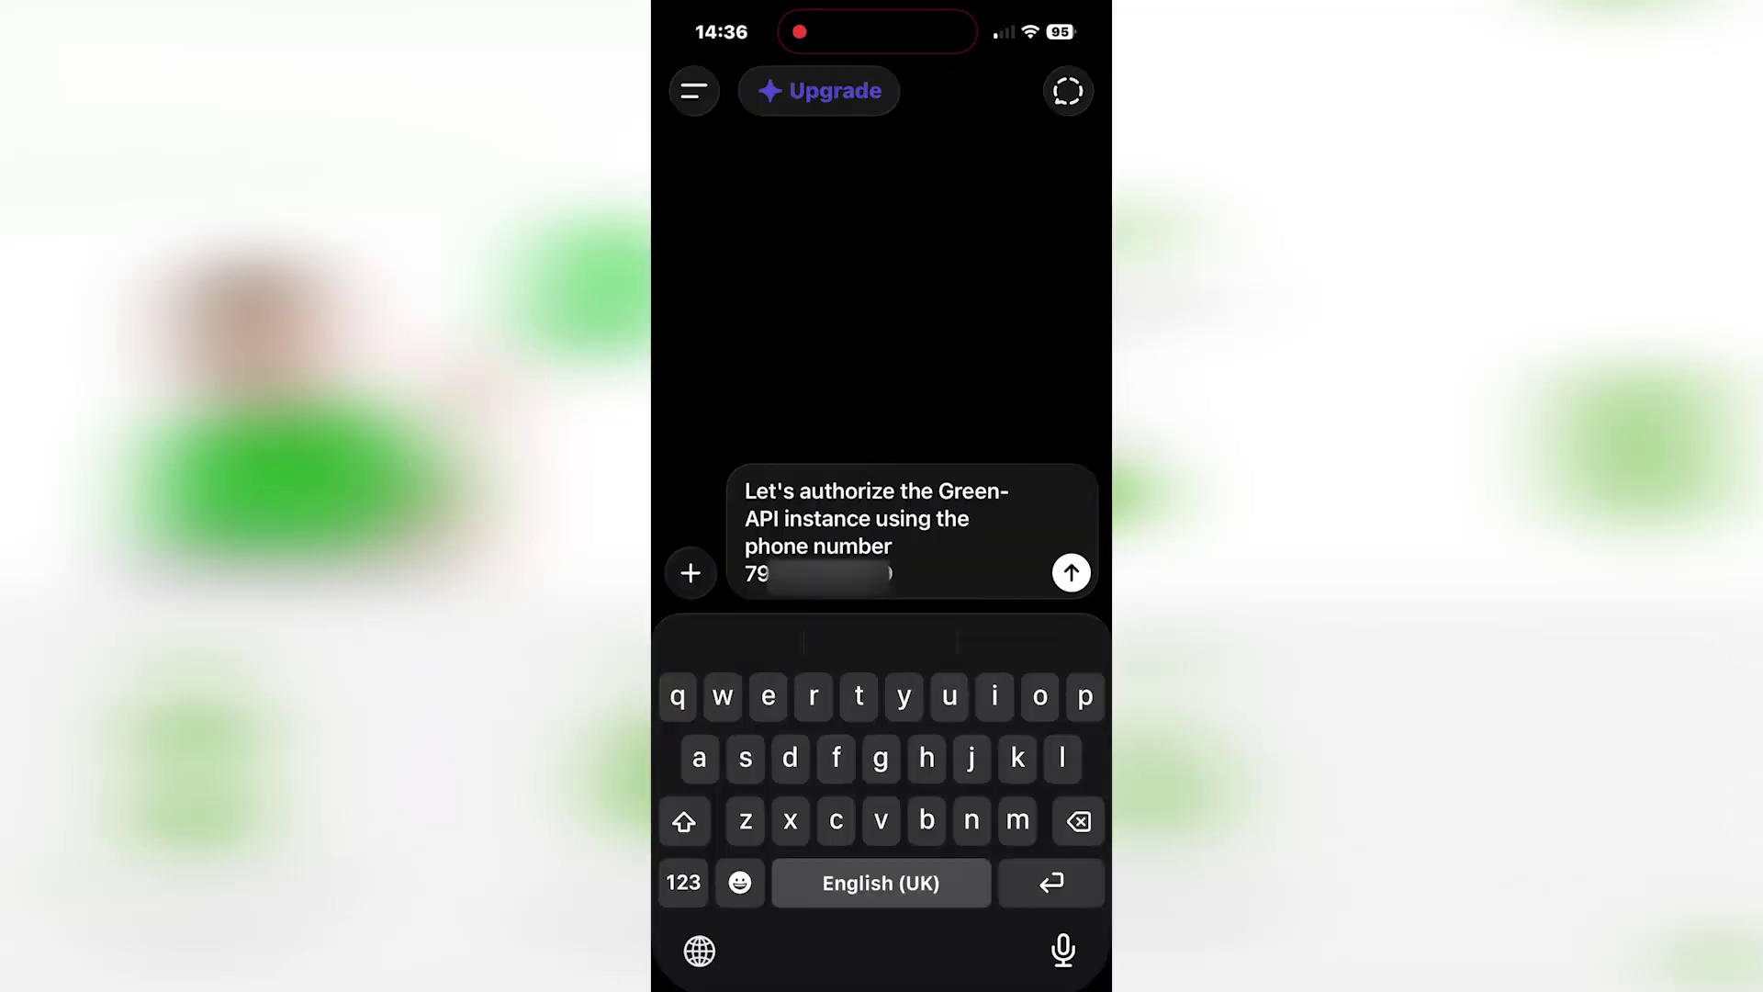
pyautogui.write('use green-')
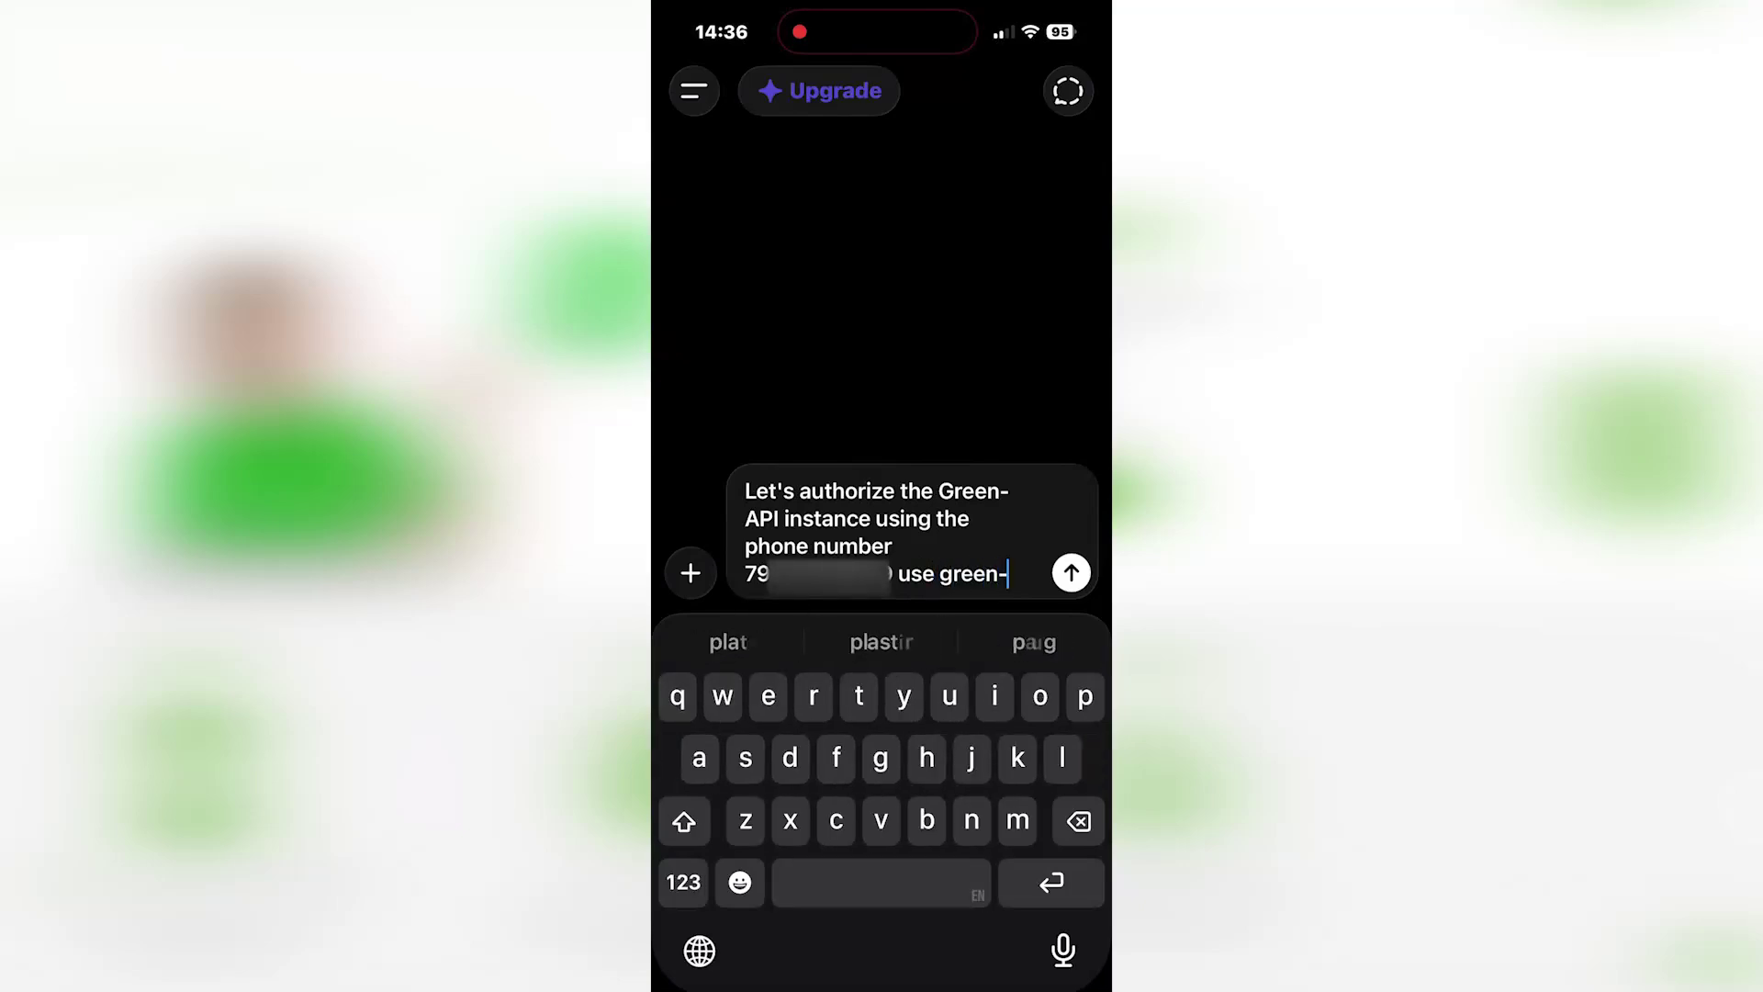
pyautogui.write('api app')
pyautogui.click(1071, 573)
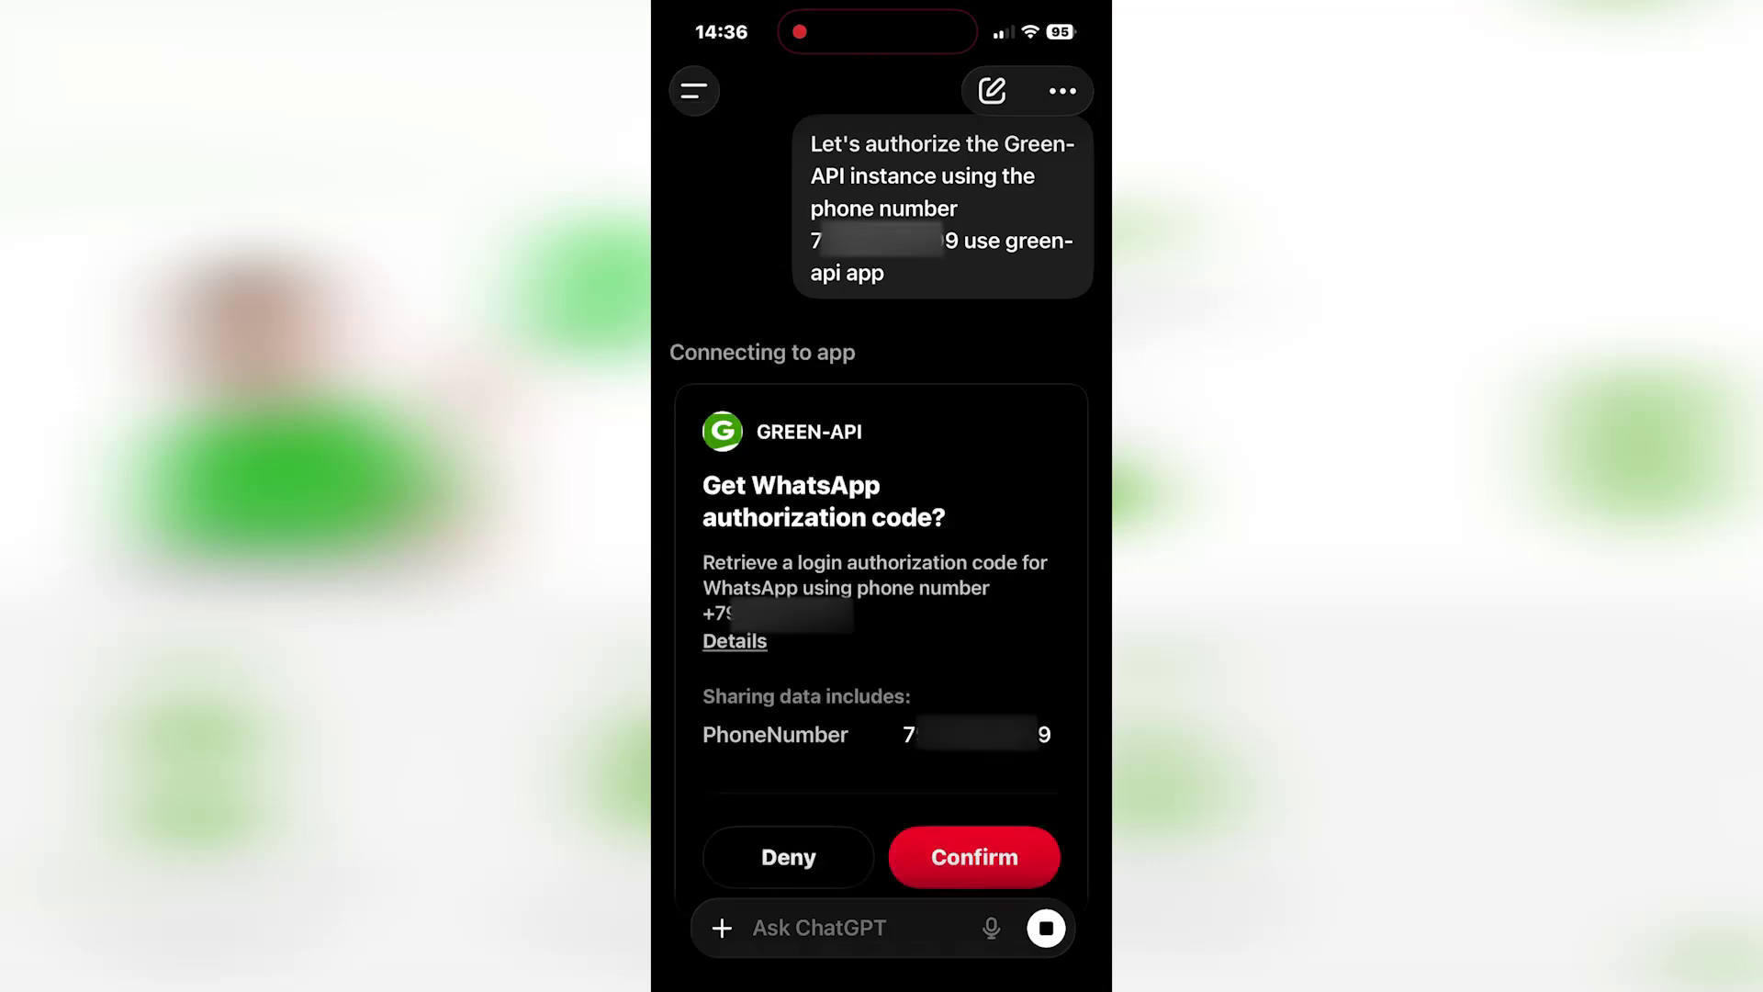
# Approve retrieving the WhatsApp authorization code, copy it from the reply, and enter it in WhatsApp to link the device
pyautogui.click(975, 758)
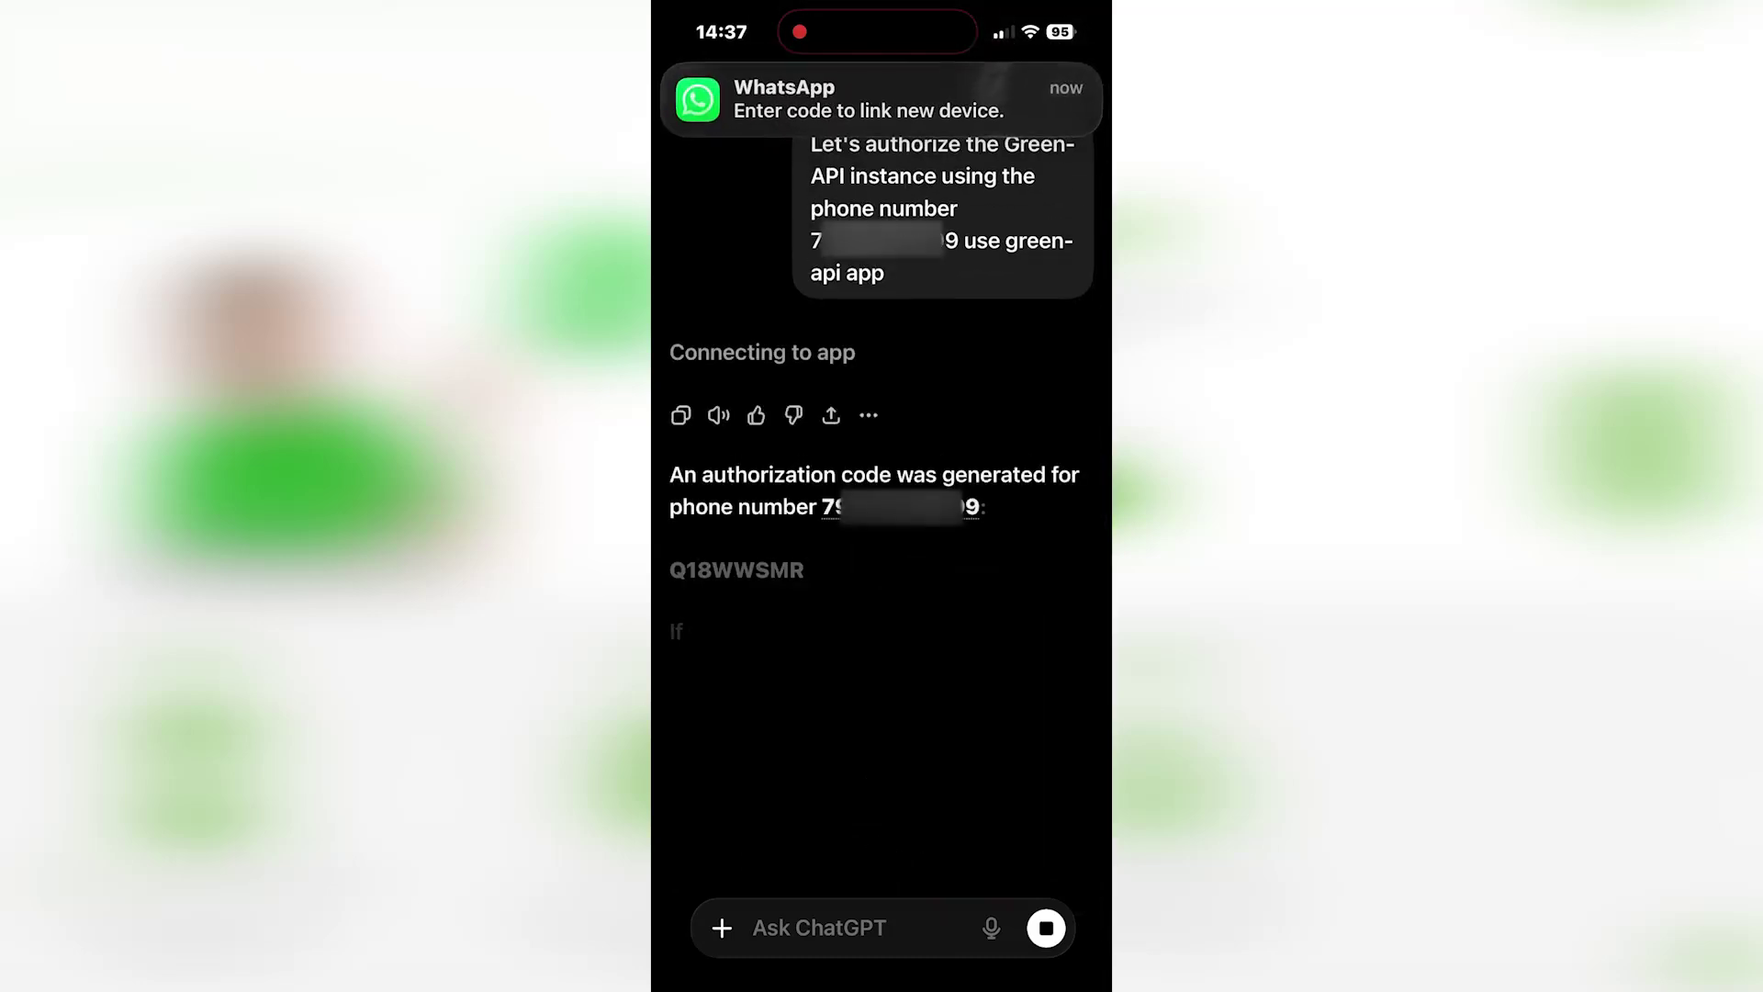
pyautogui.doubleClick(737, 570)
pyautogui.hotkey('ctrl', 'c')
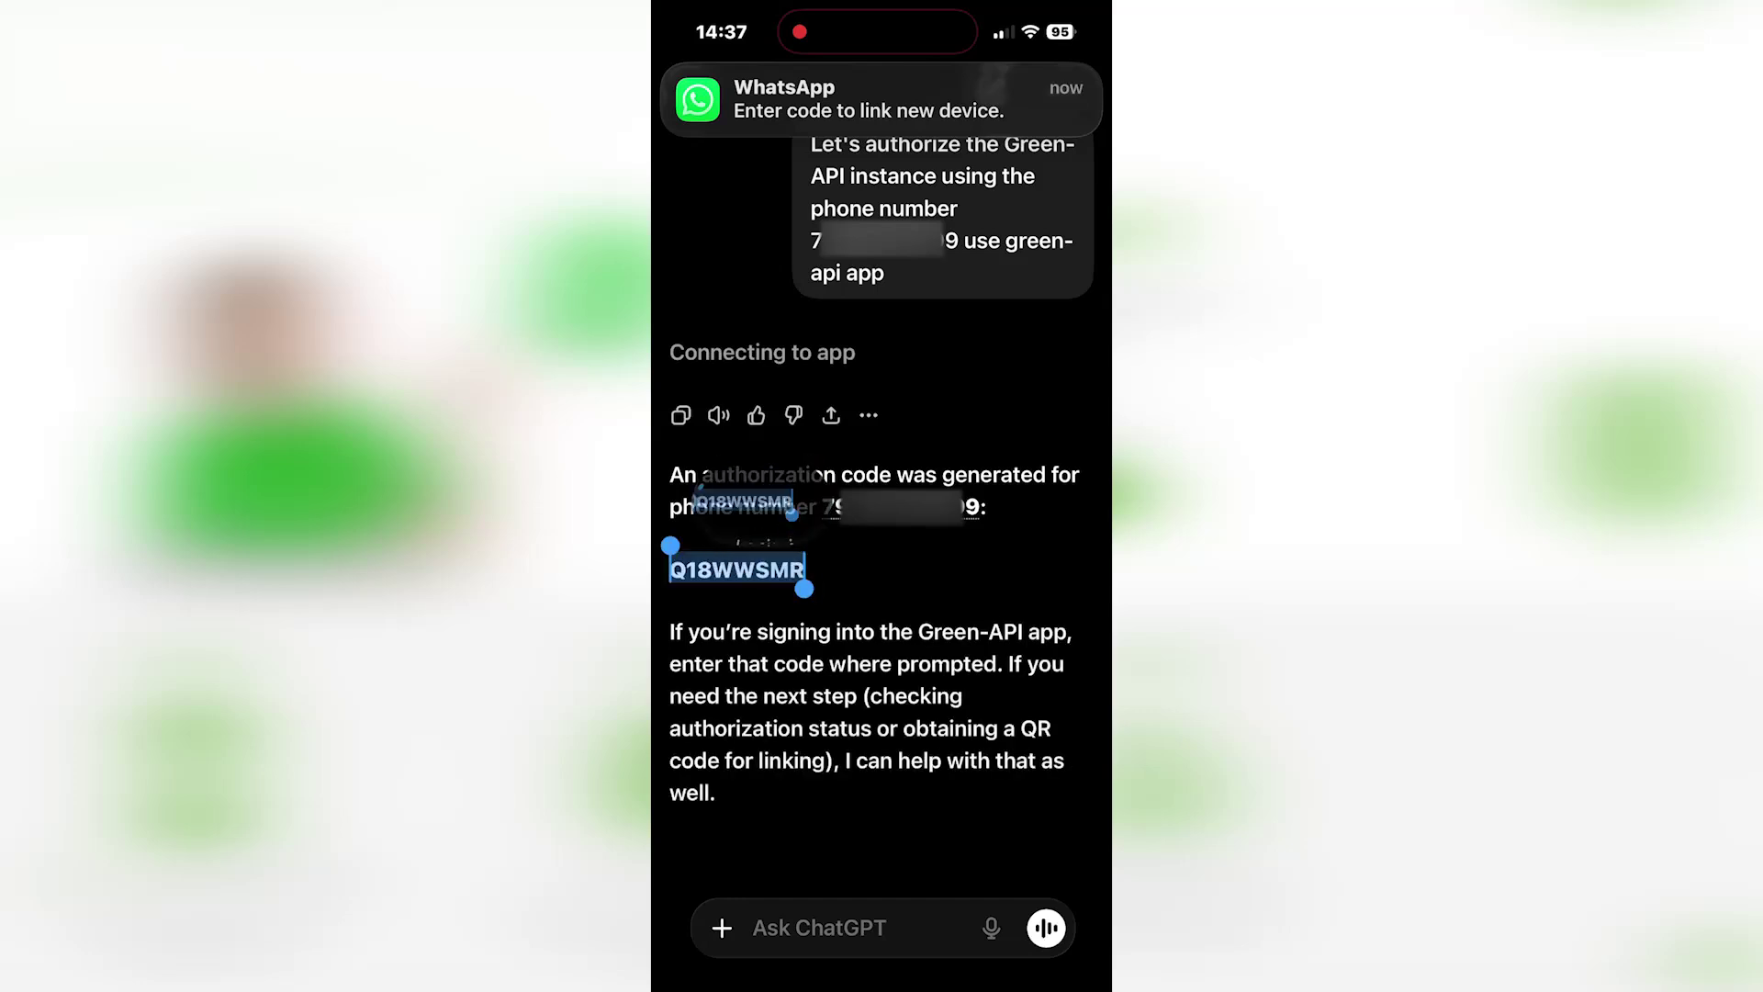
pyautogui.click(869, 507)
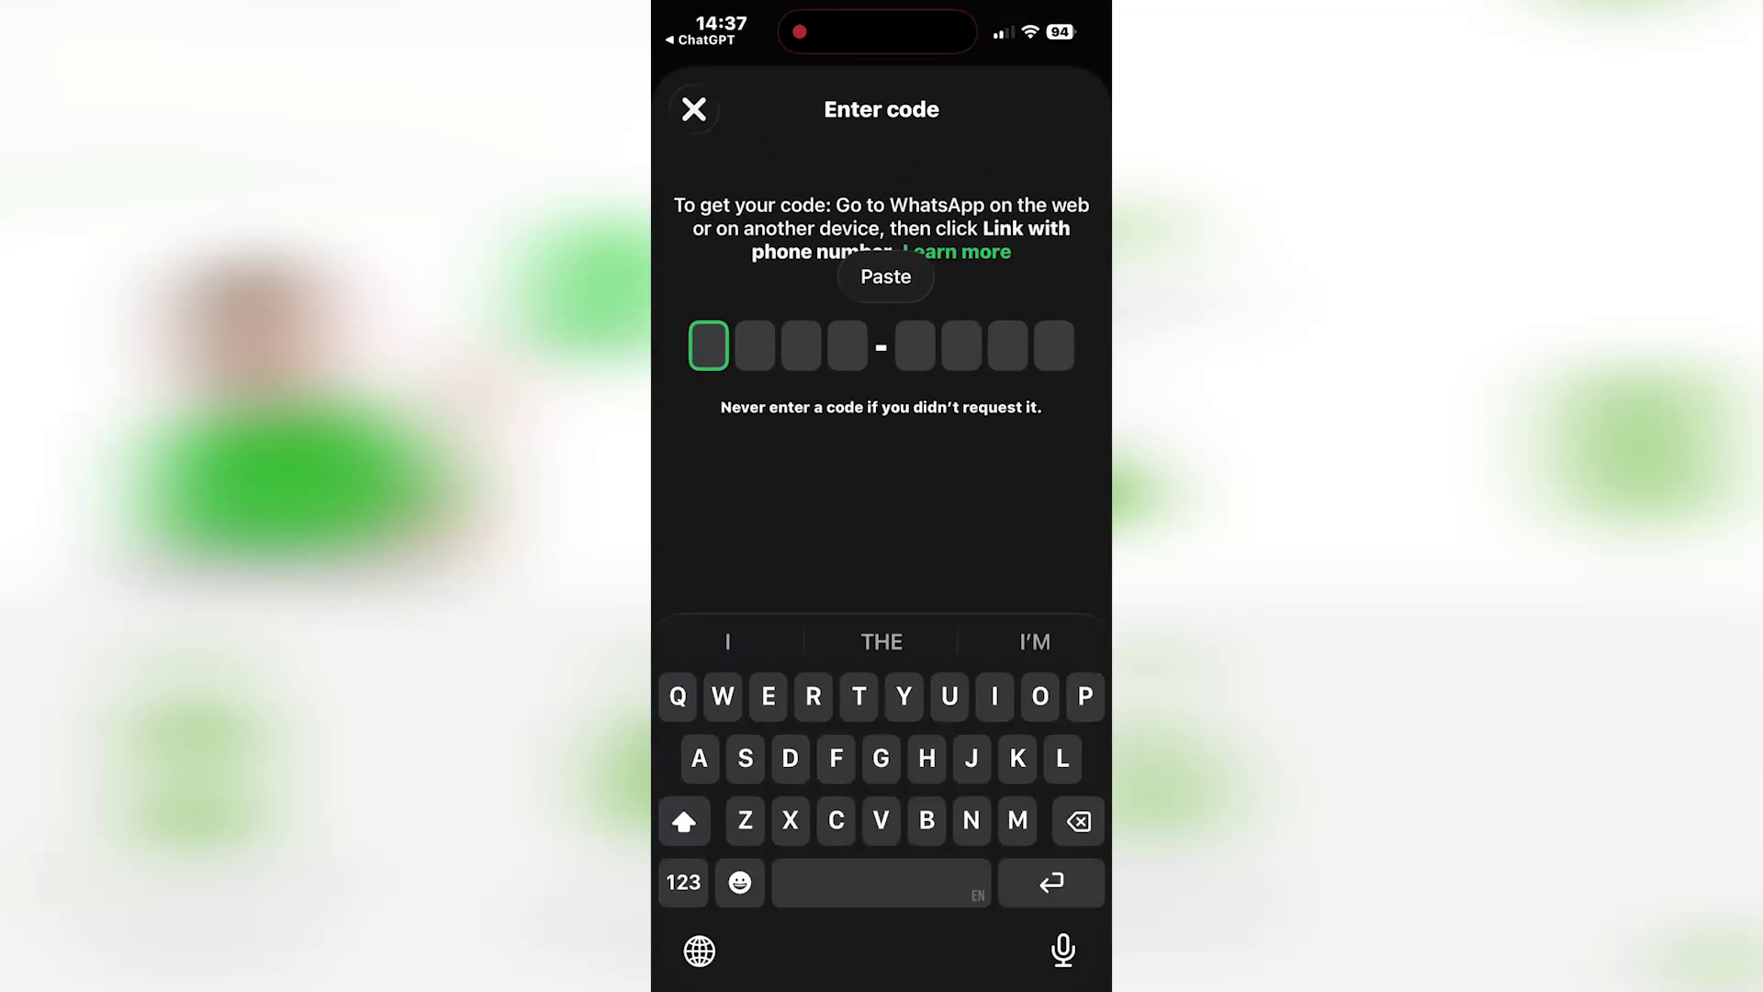
pyautogui.click(885, 276)
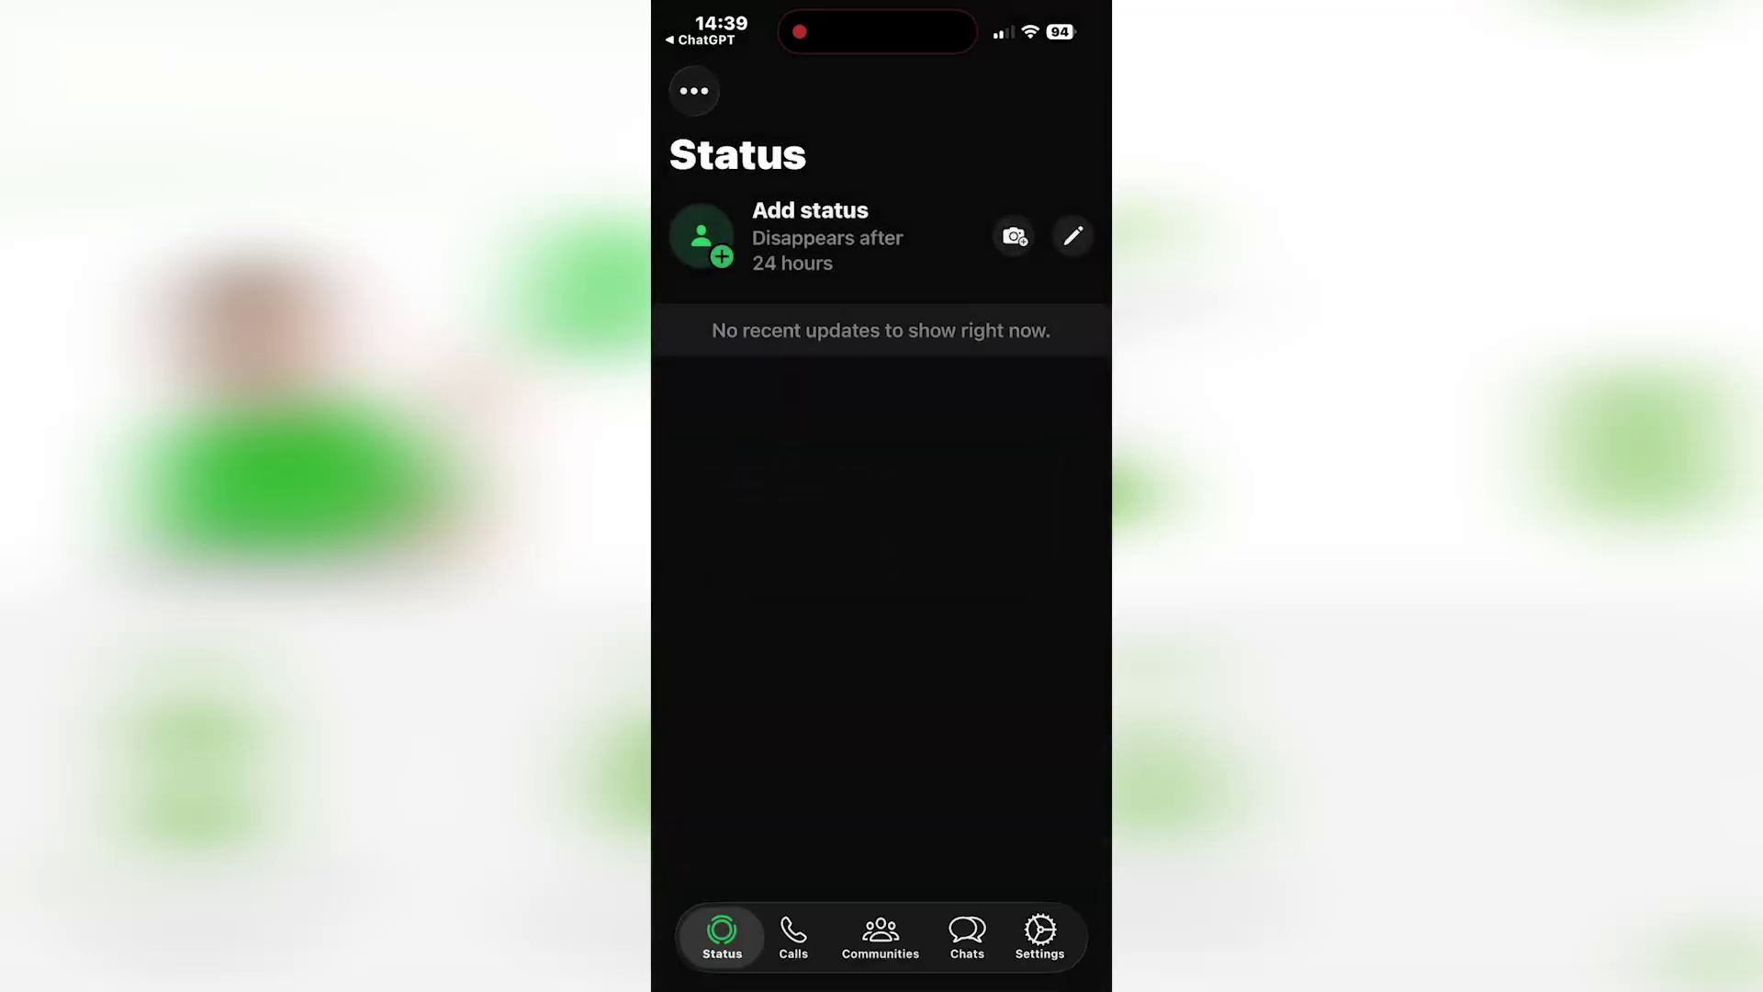
# Switch back to the ChatGPT mobile app and send the prompt 'I entered the code. Check the status'
pyautogui.moveTo(808, 981); pyautogui.dragTo(1056, 979)
pyautogui.scroll(-1, 881, 551)
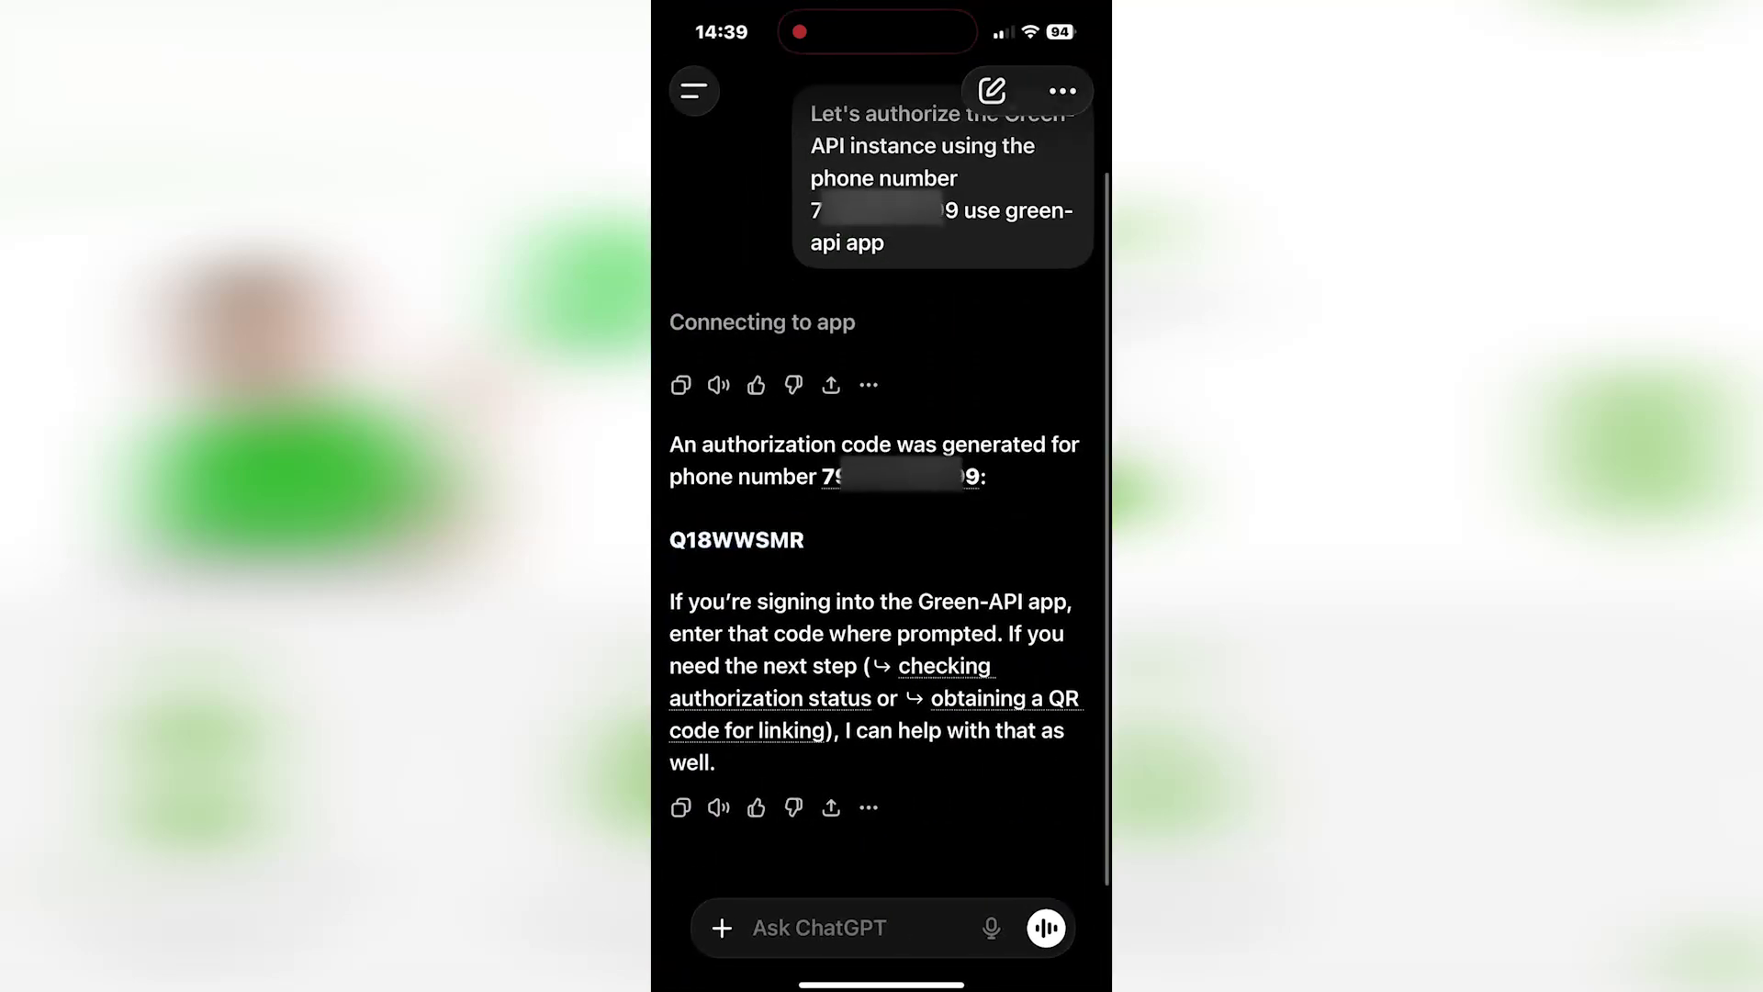
pyautogui.click(819, 928)
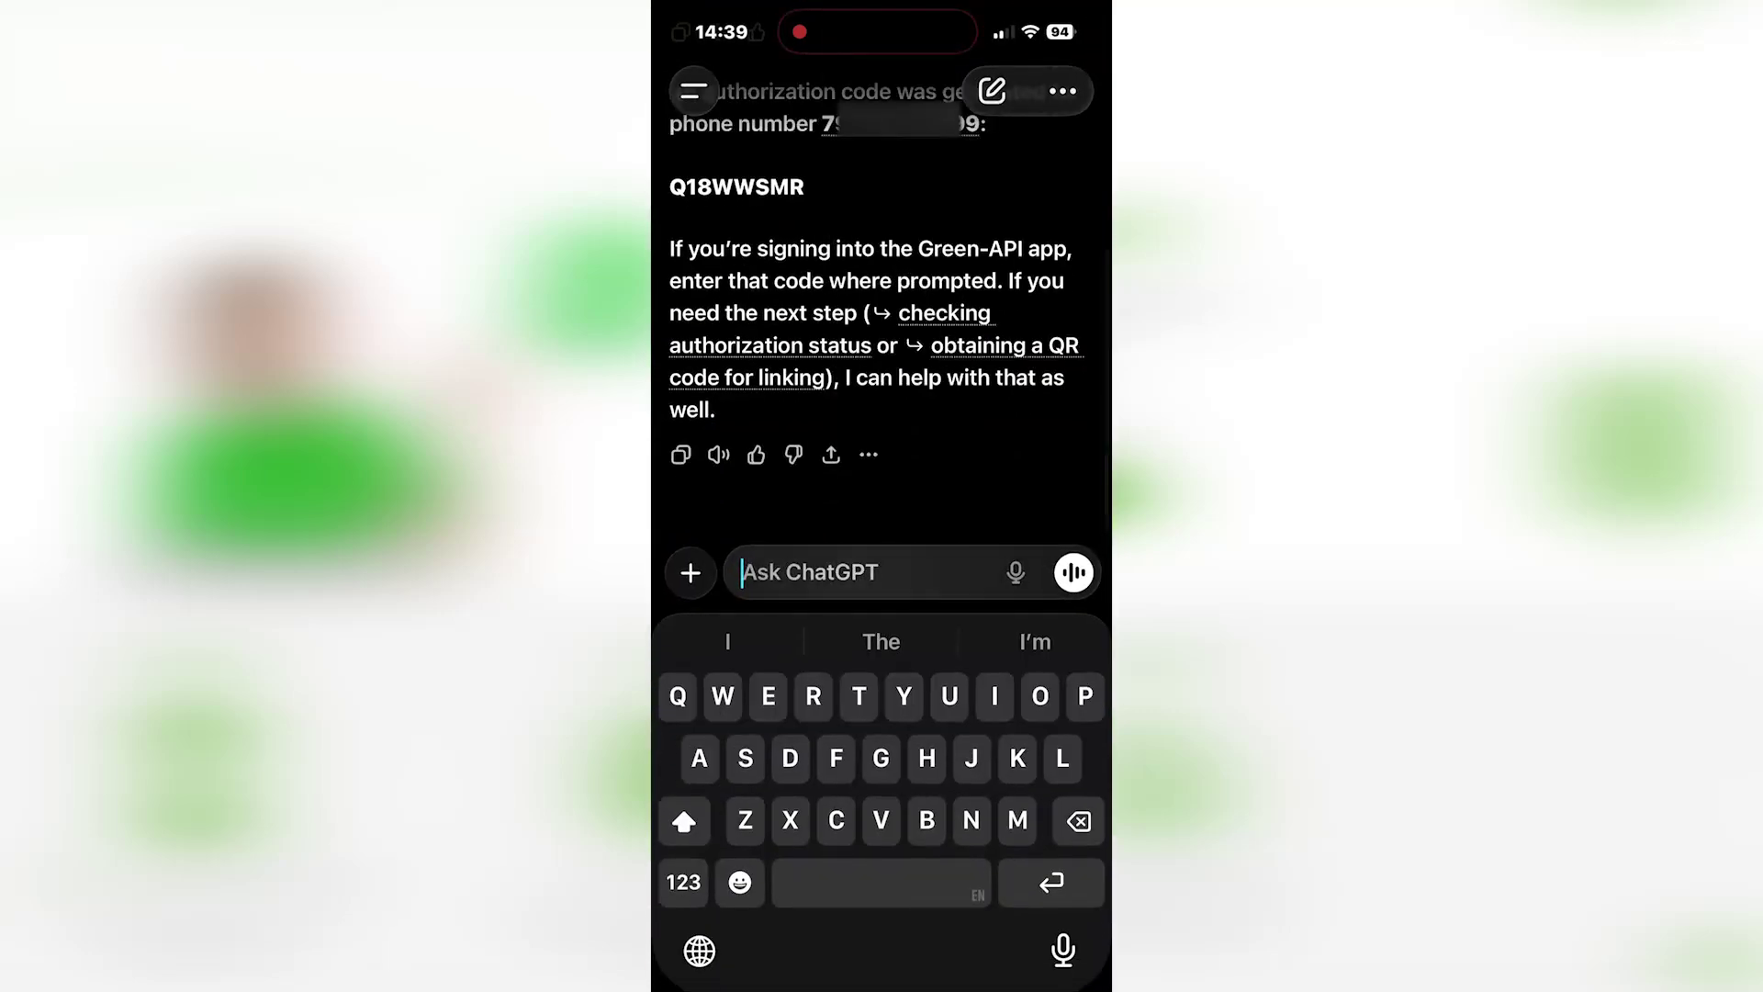
pyautogui.write('I entered the code. Check the status')
pyautogui.click(1071, 573)
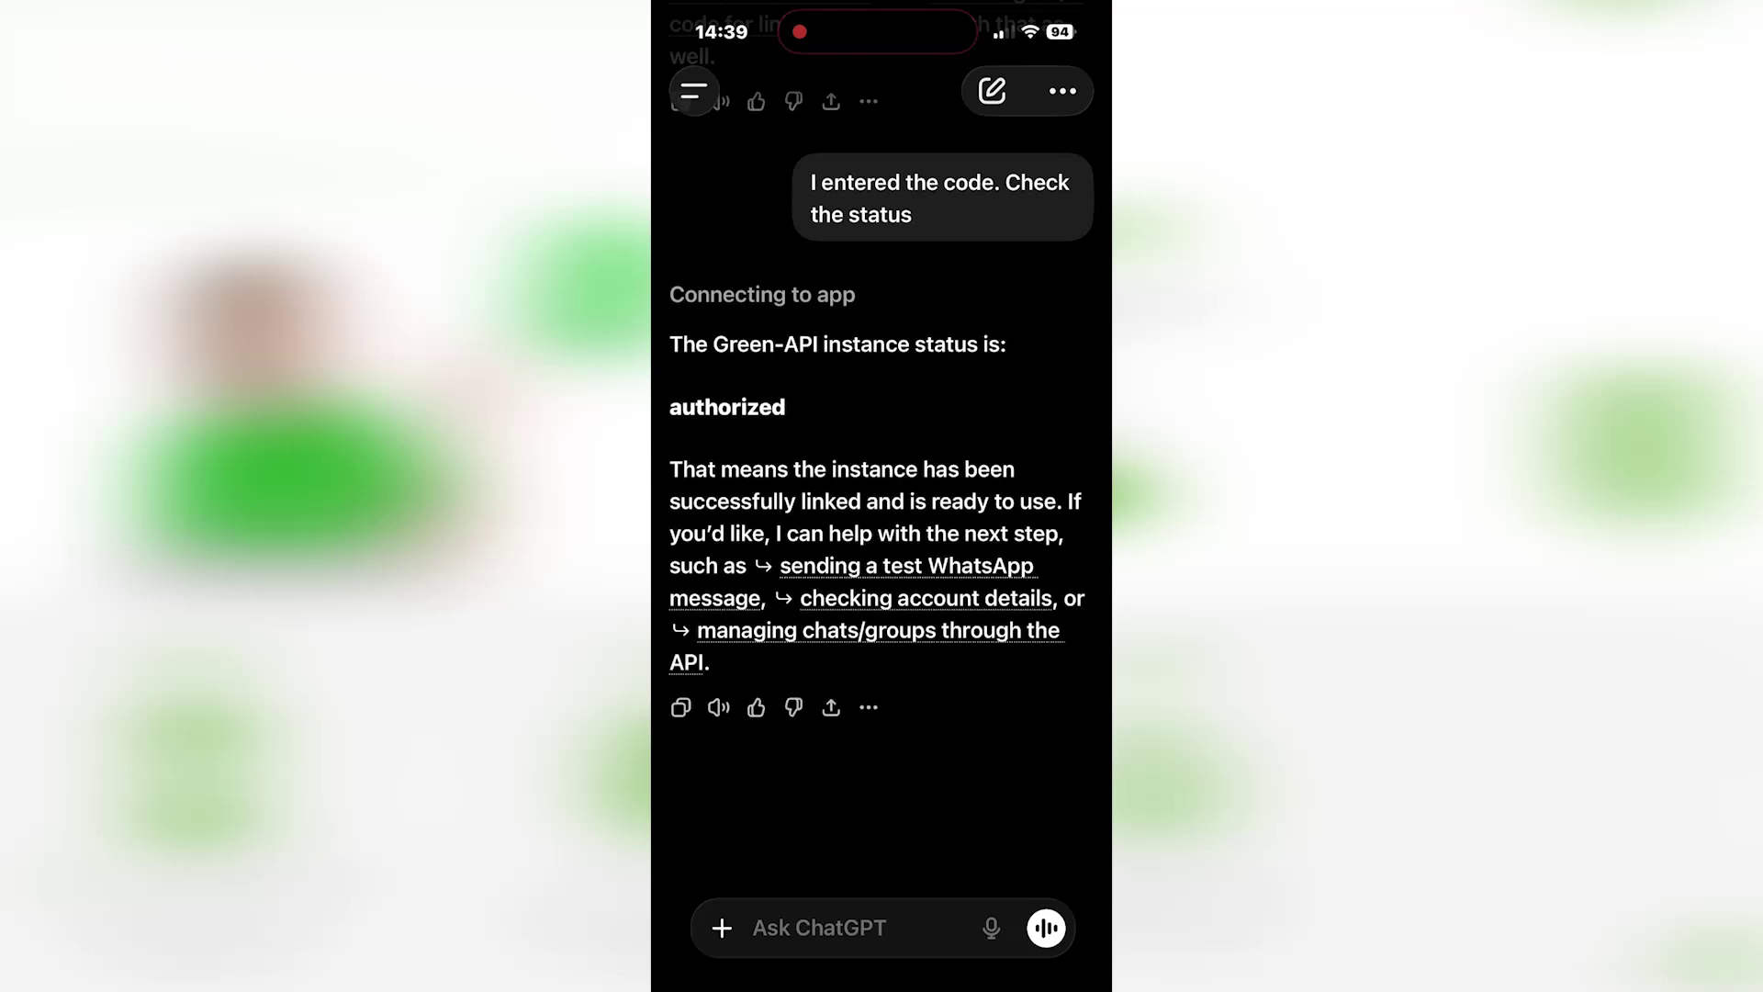
# Ask ChatGPT to send the message "Hello!" to yourself and confirm sending the WhatsApp message
pyautogui.click(859, 927)
pyautogui.write('Send the message "Hello!" to yourself')
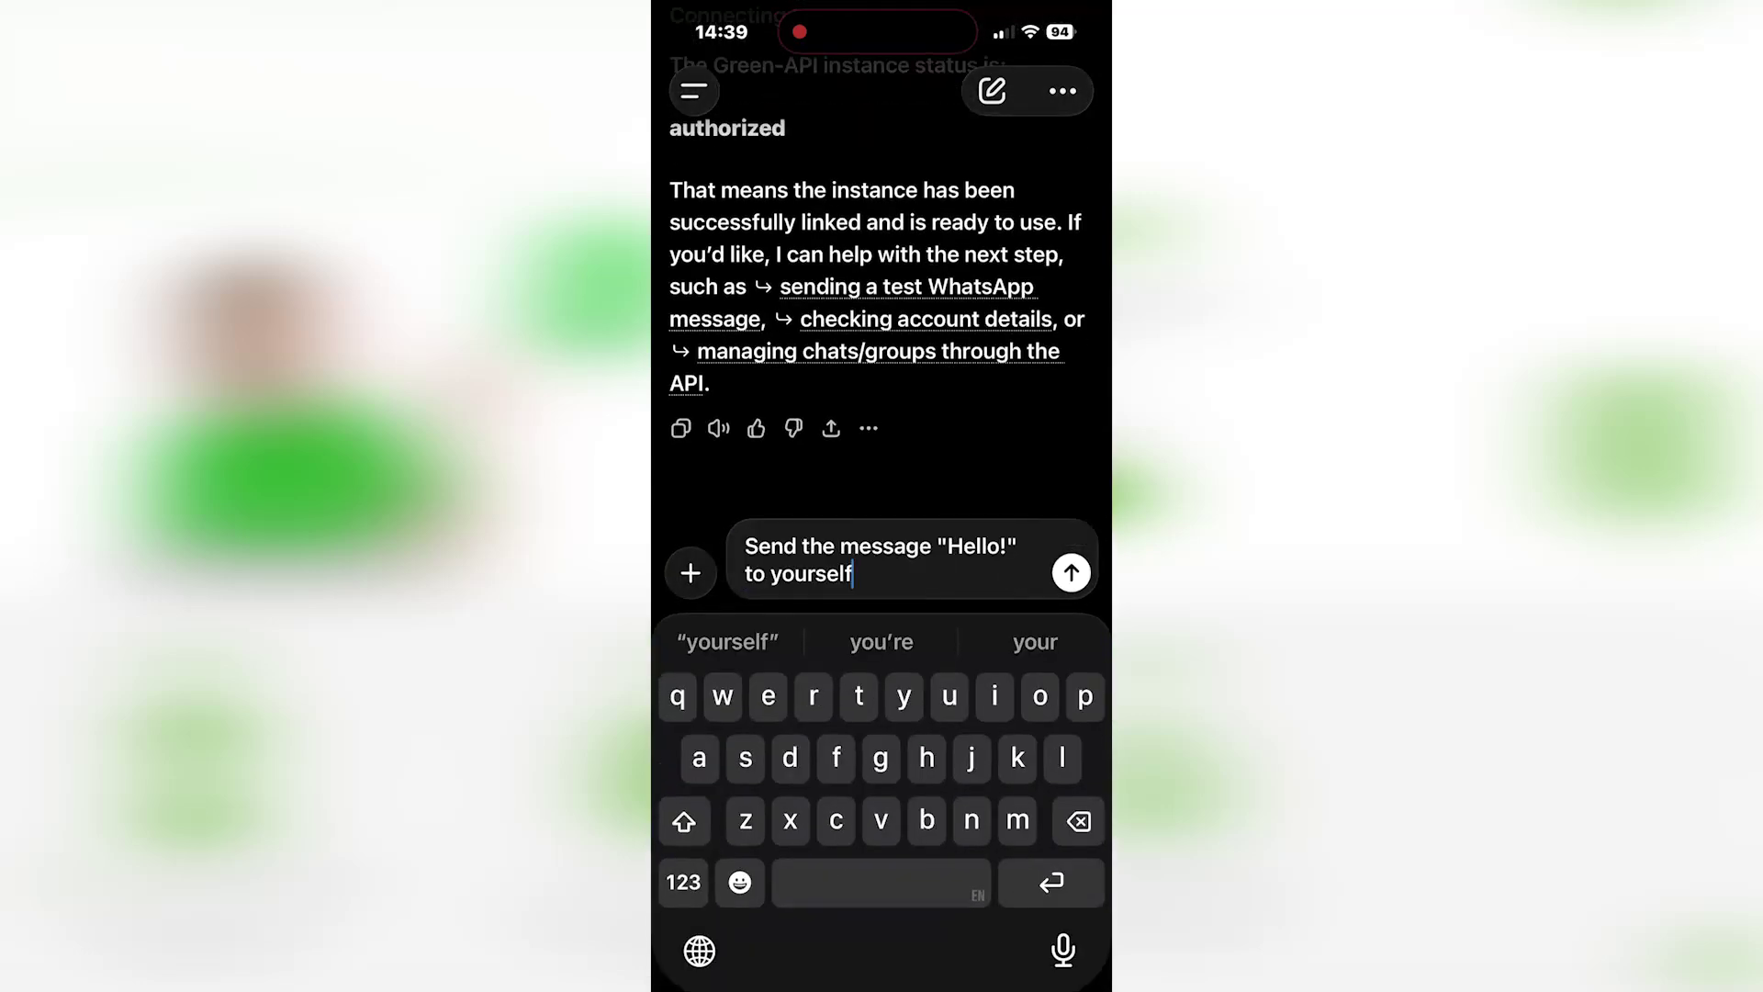
pyautogui.click(1070, 573)
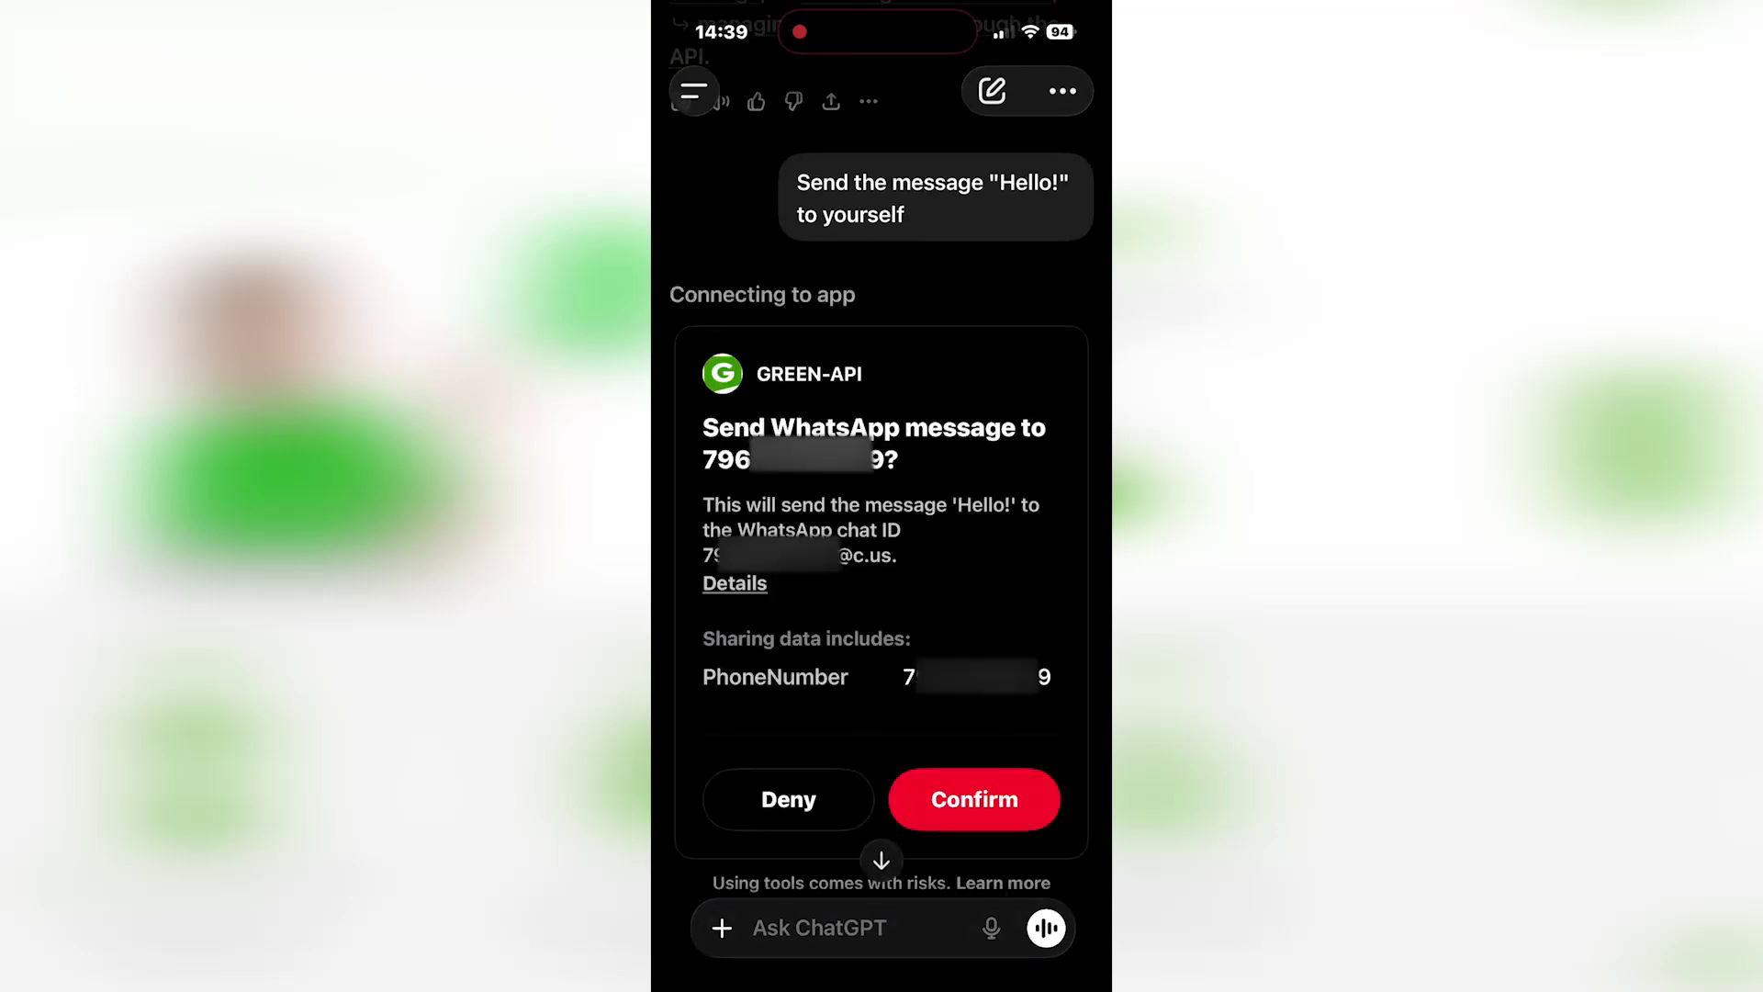
pyautogui.click(975, 799)
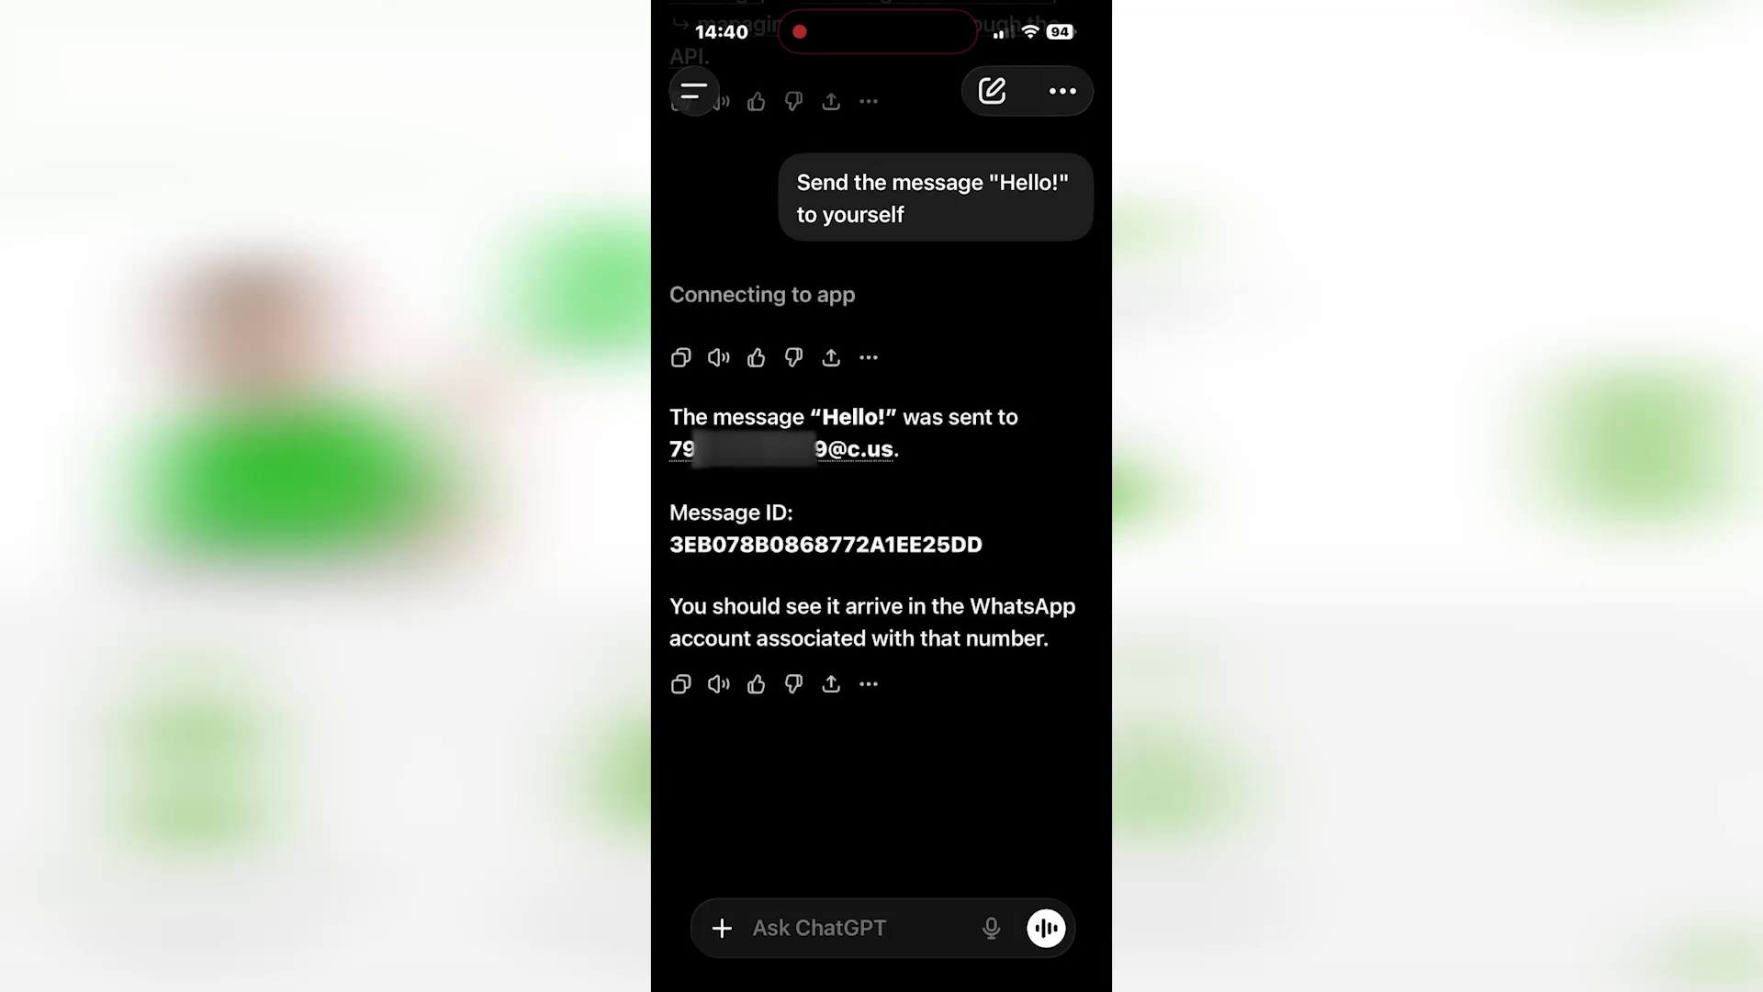
# Submit the prompt 'Check your sent messages' in the mobile chat
pyautogui.click(819, 927)
pyautogui.write('Check your sent messages')
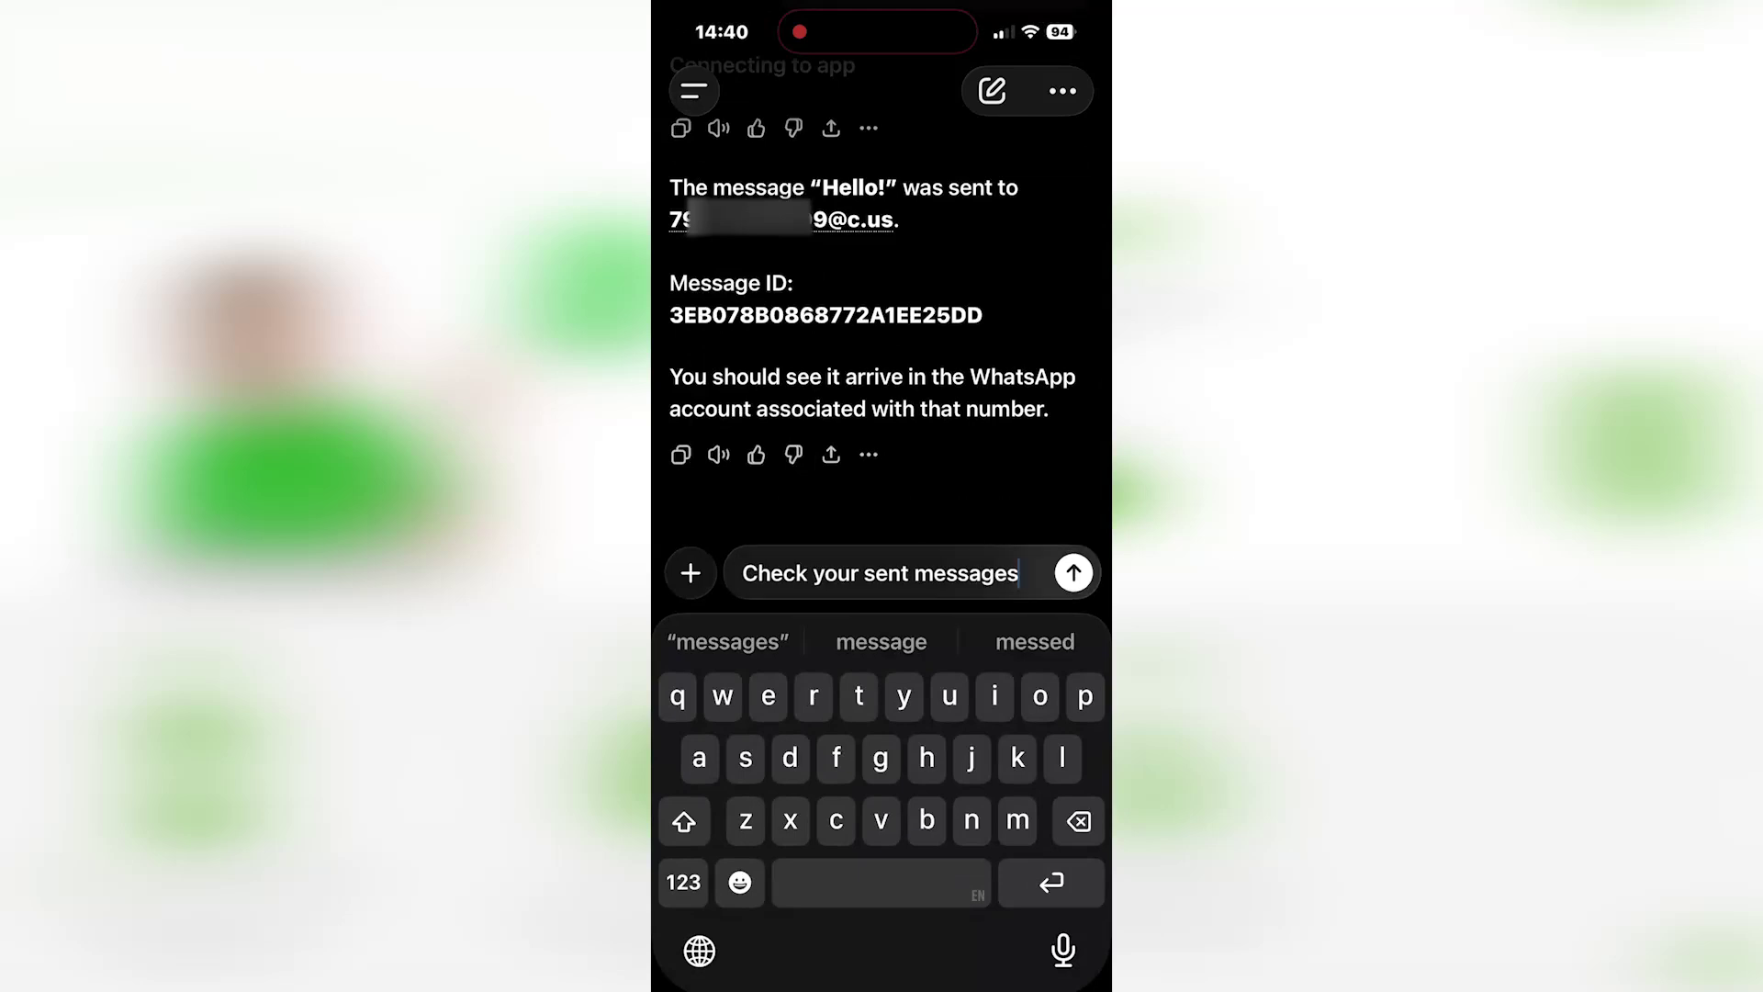
pyautogui.click(1073, 573)
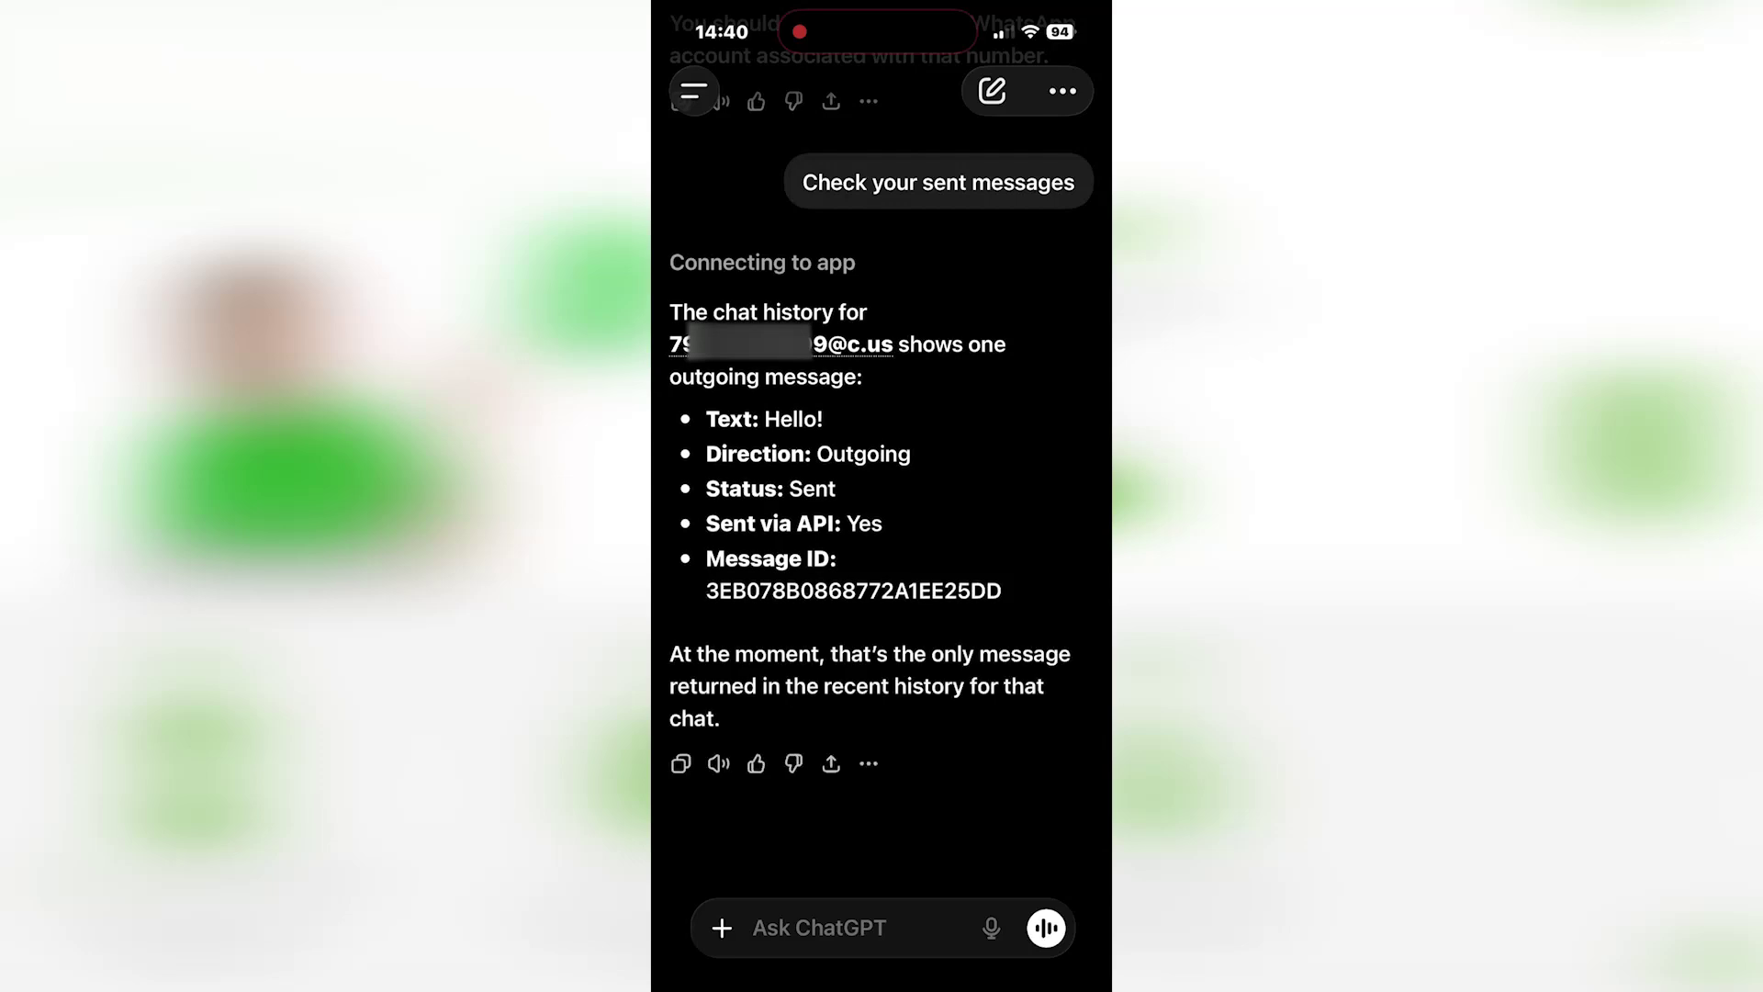
# Ask ChatGPT to send the brown-horse-standing-portrait_1152821-11108.jpg image by its URL to the recipient's phone number, and confirm sending the file
pyautogui.click(819, 928)
pyautogui.hotkey('ctrl', 'v')
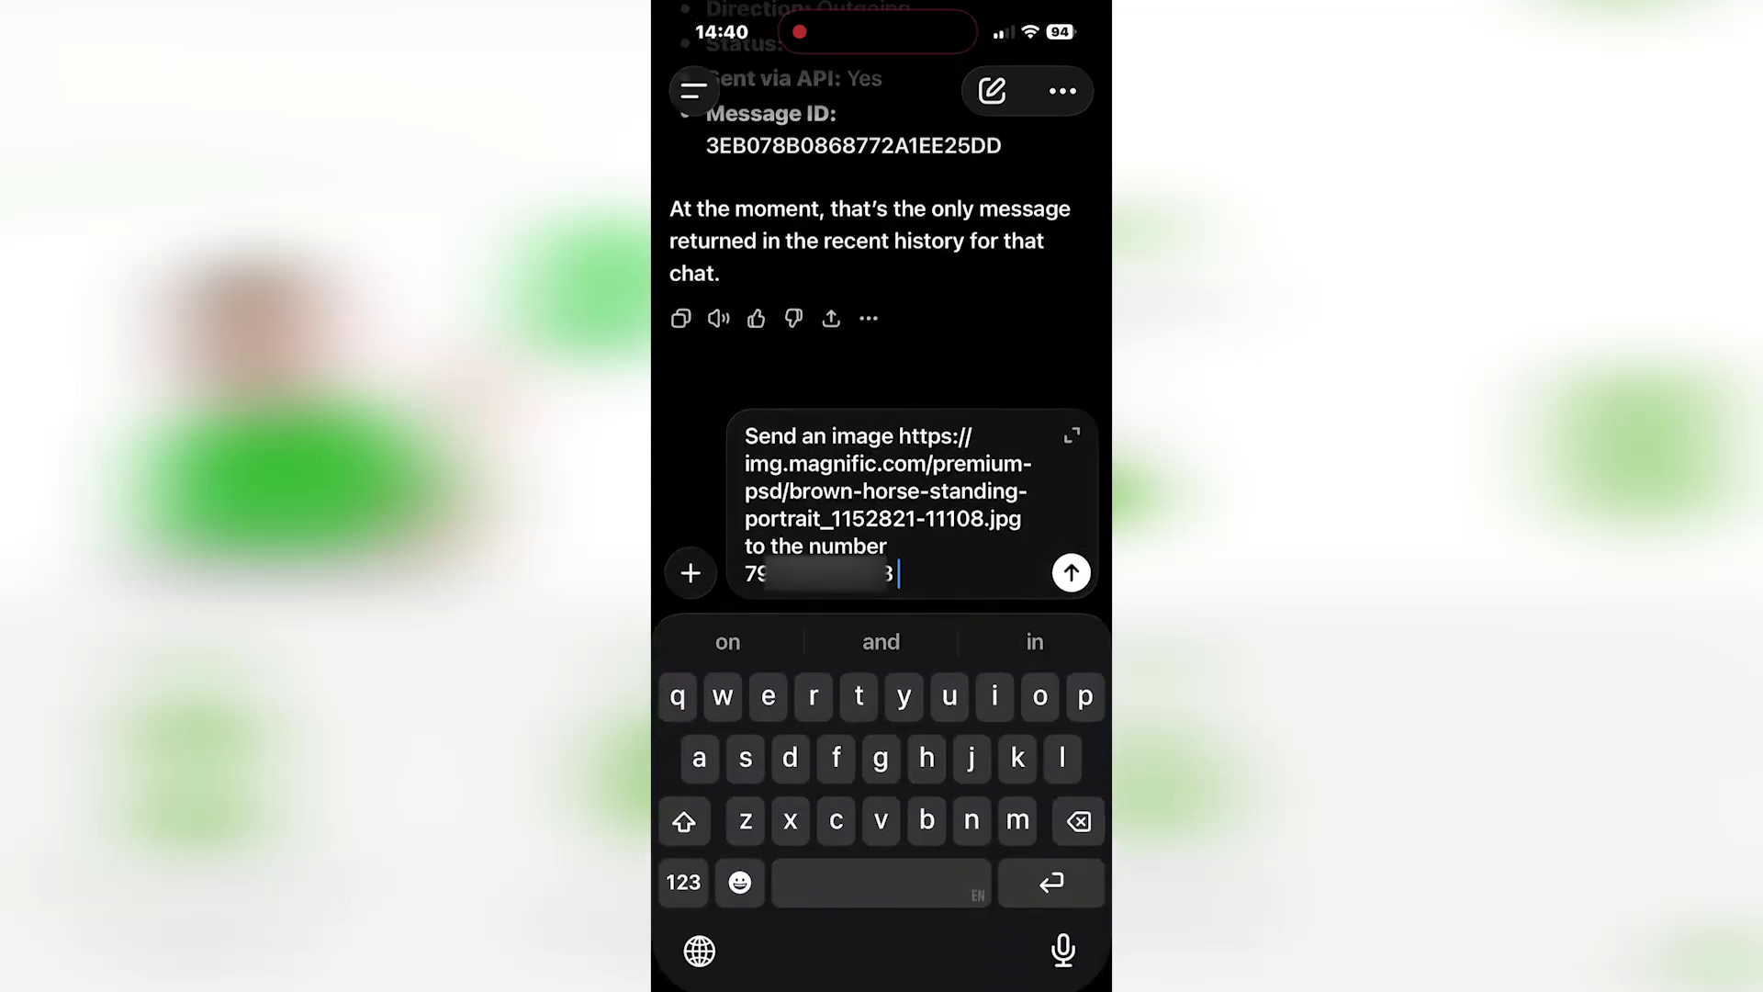
pyautogui.press('BackSpace')
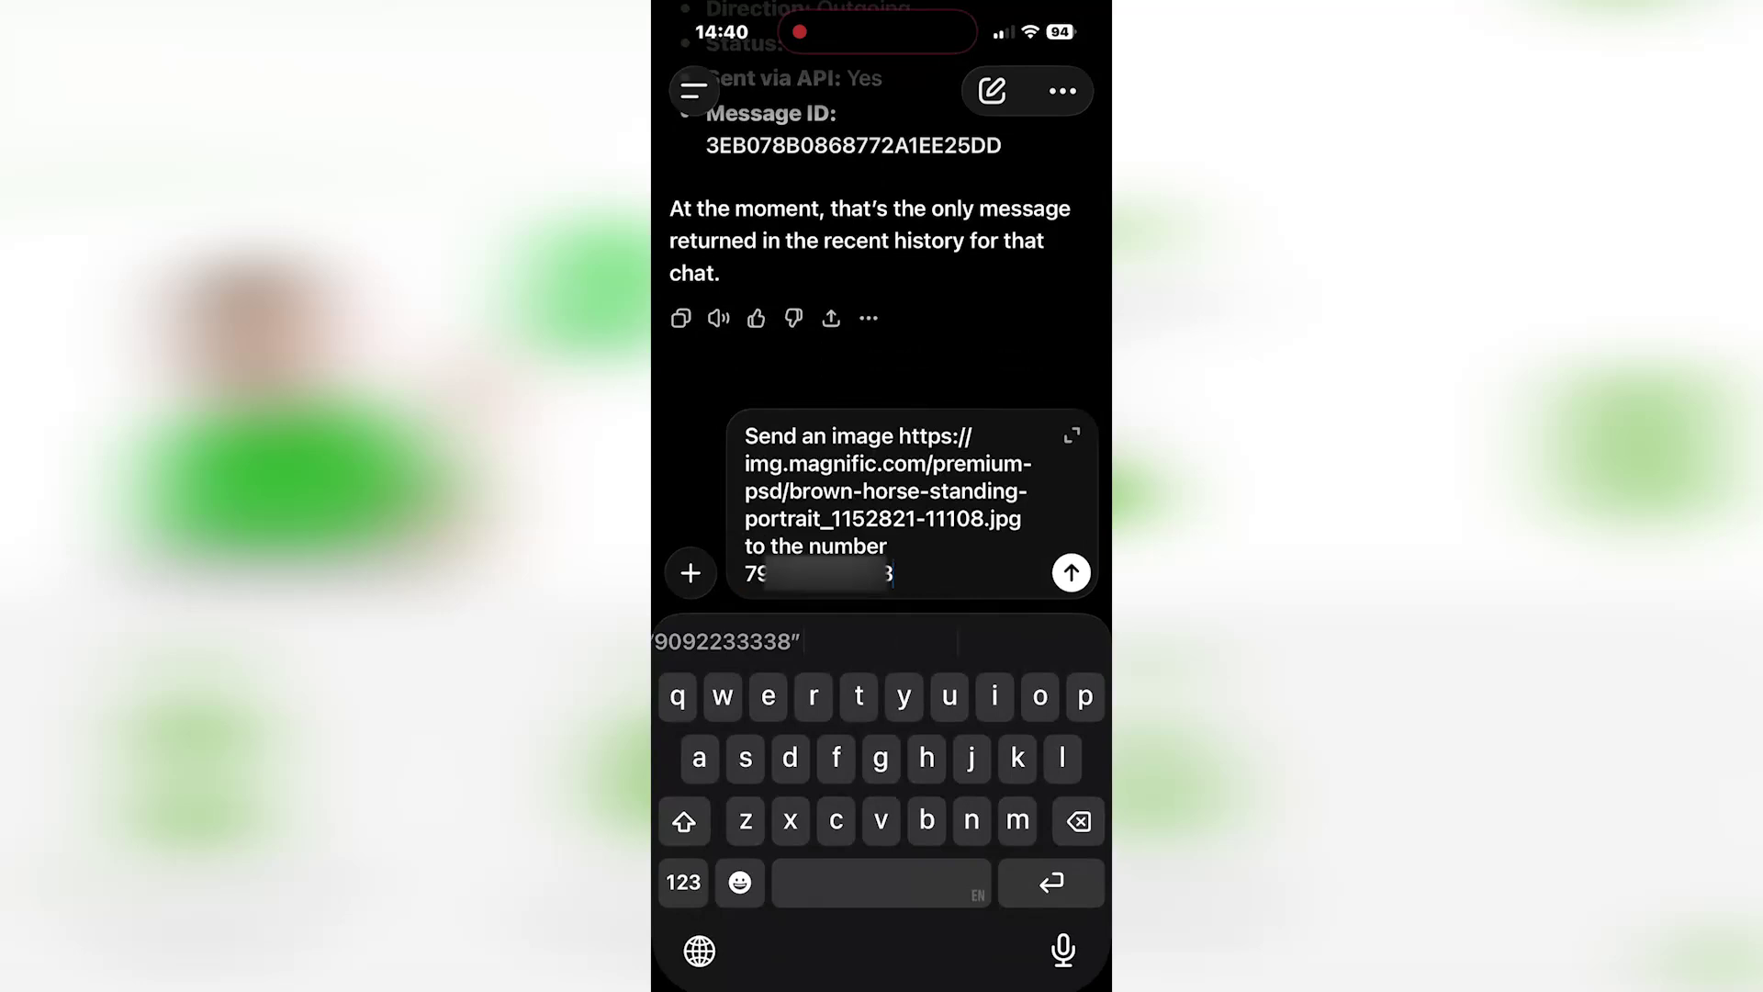
pyautogui.click(1071, 572)
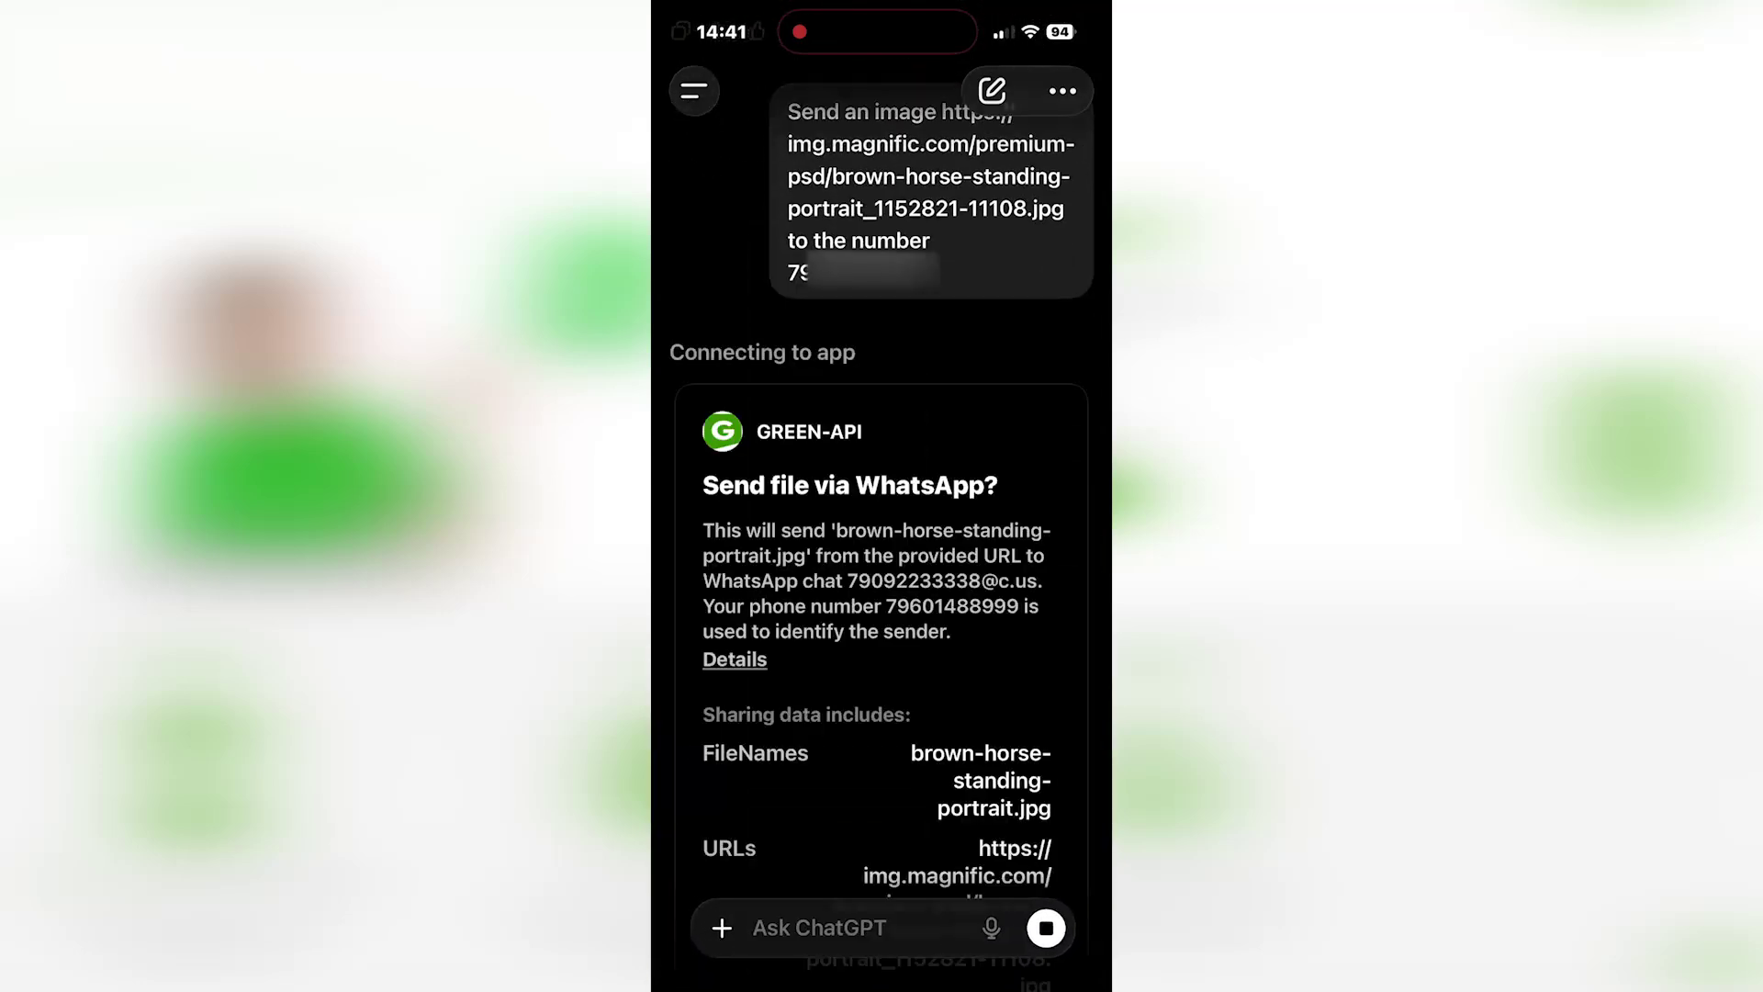
pyautogui.scroll(-5, 881, 551)
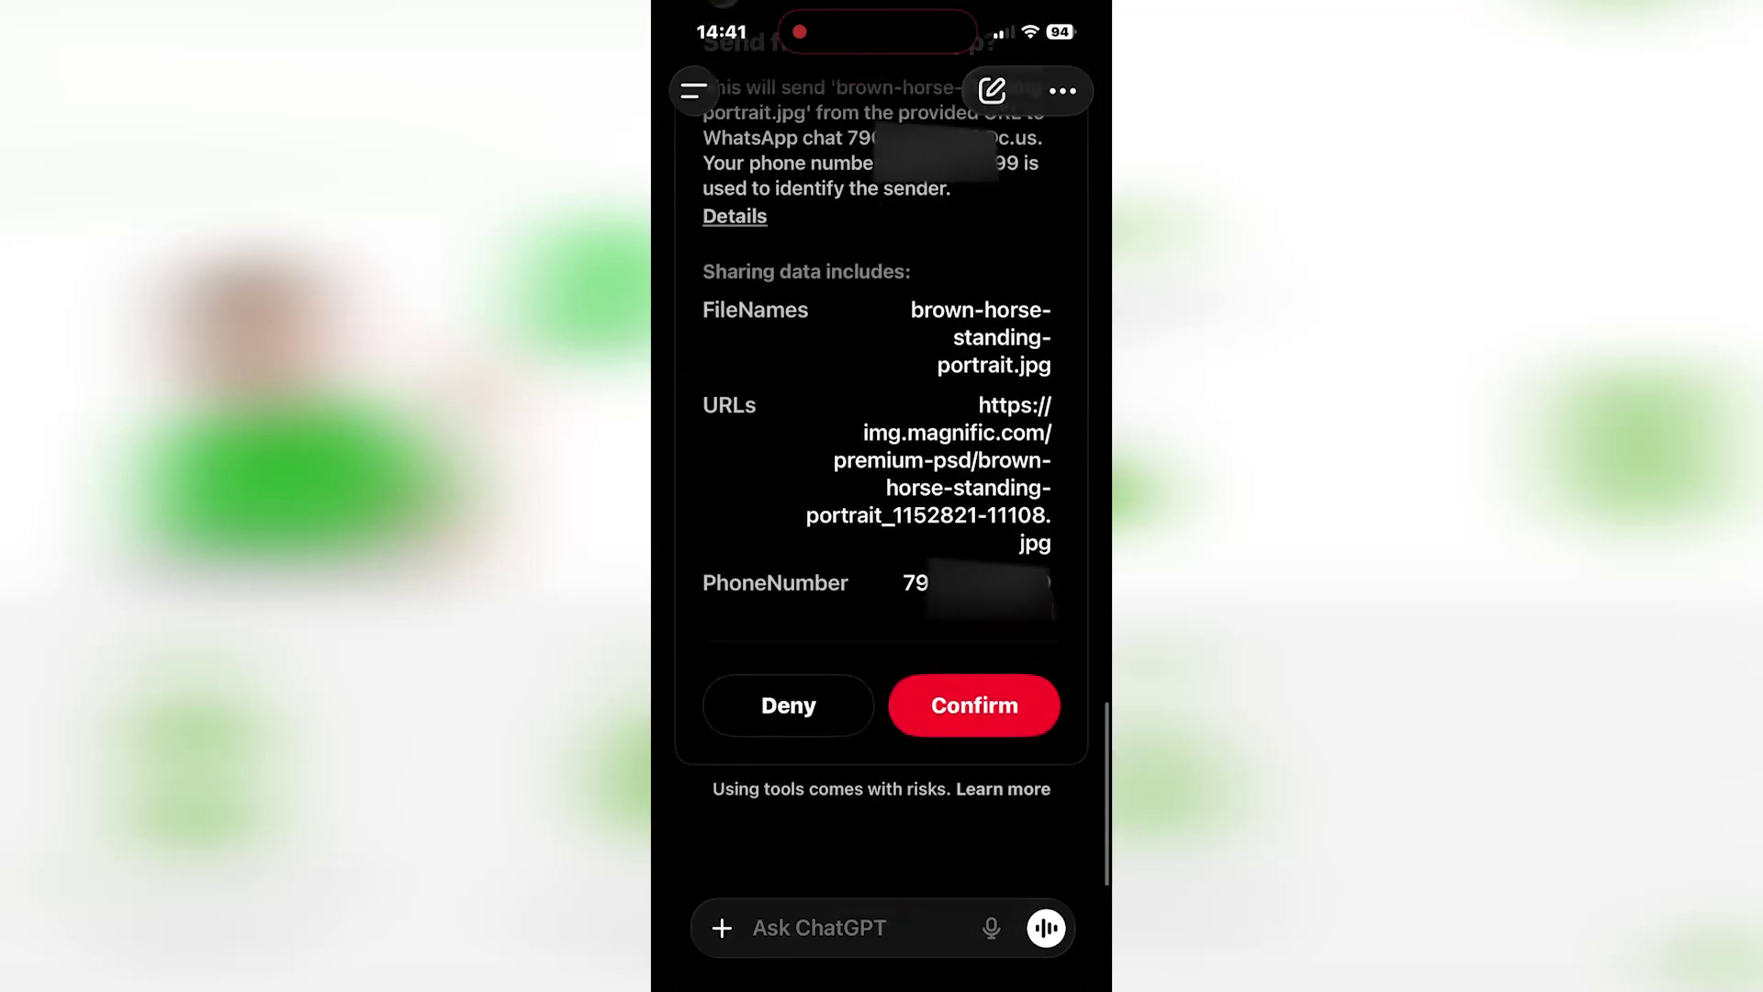
pyautogui.click(945, 708)
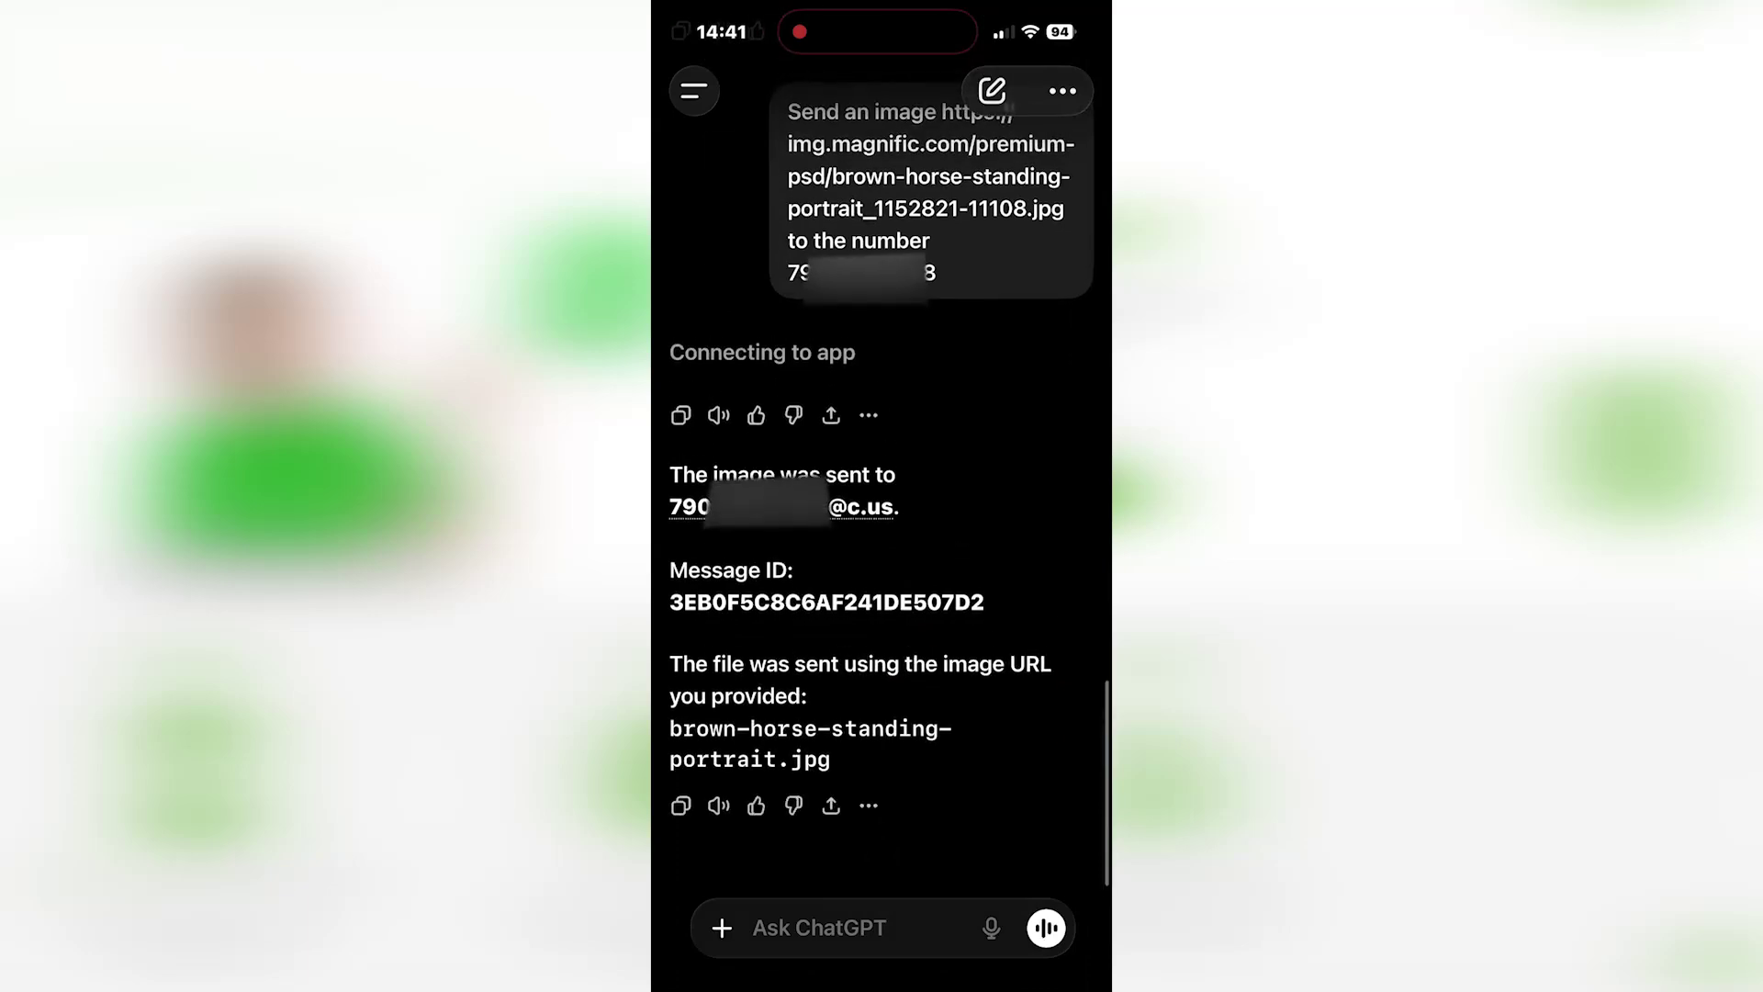
# Send the prompt 'Log out of the instance, then check the status', followed by 'check status now'
pyautogui.click(819, 927)
pyautogui.write('Log out of the instance, then check the status')
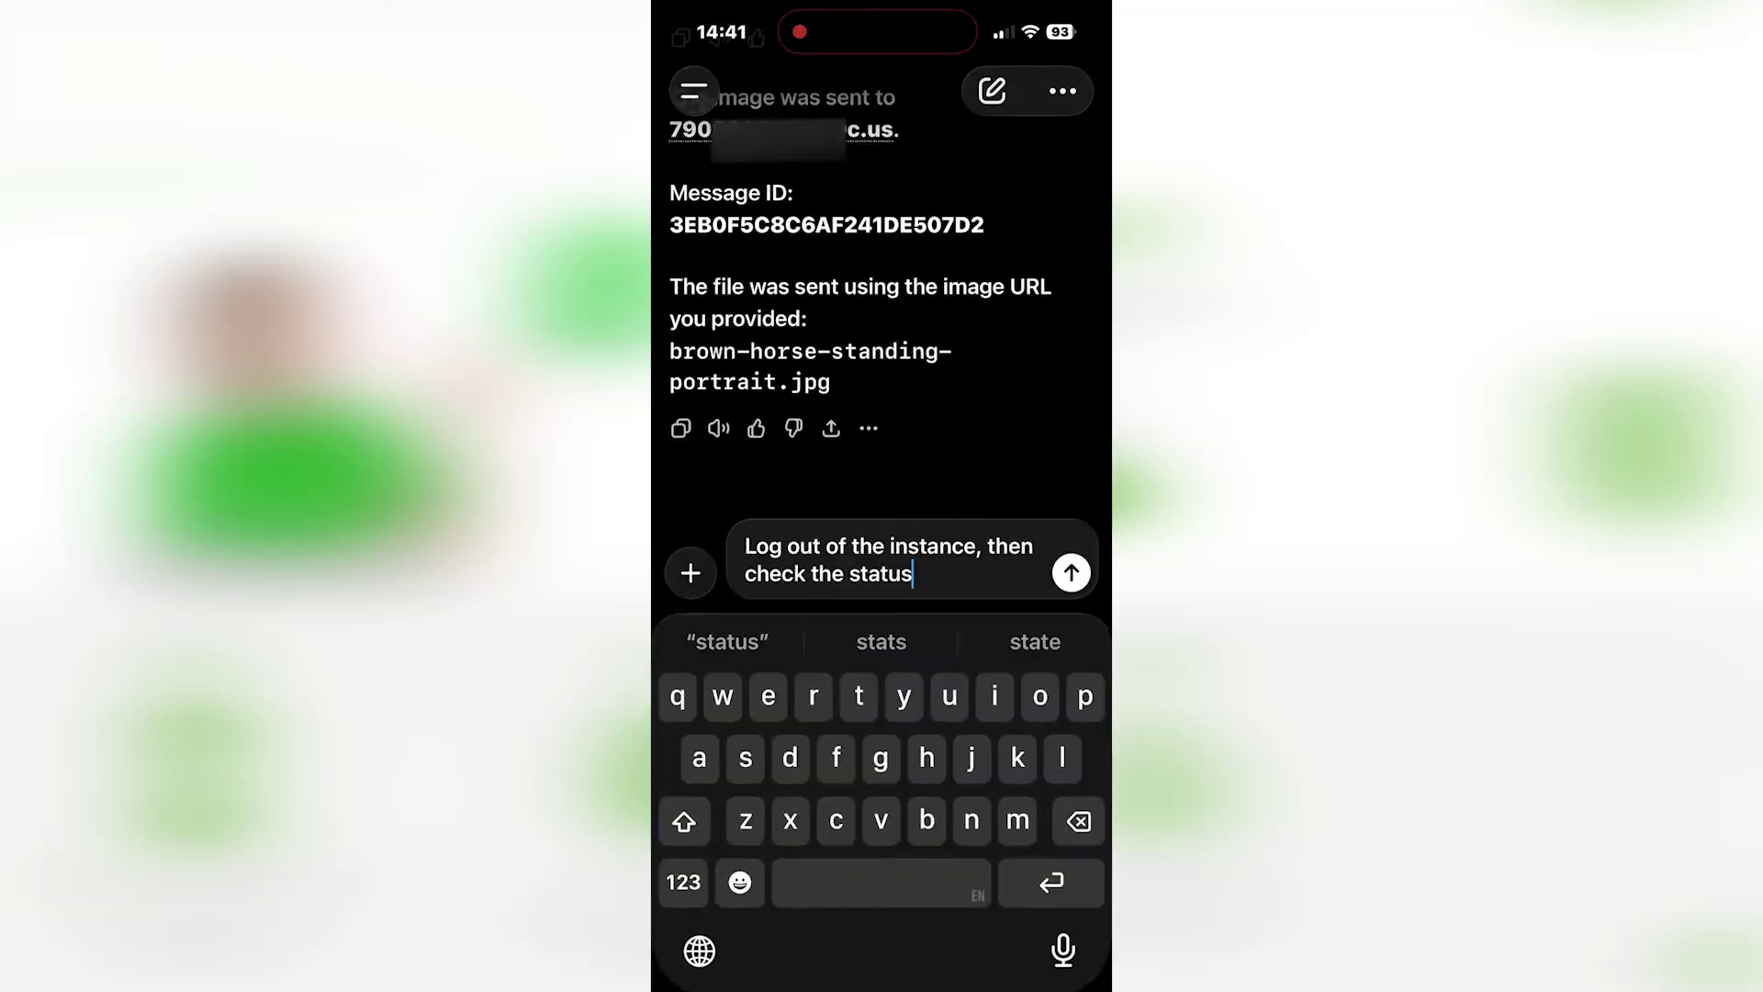
pyautogui.click(1071, 573)
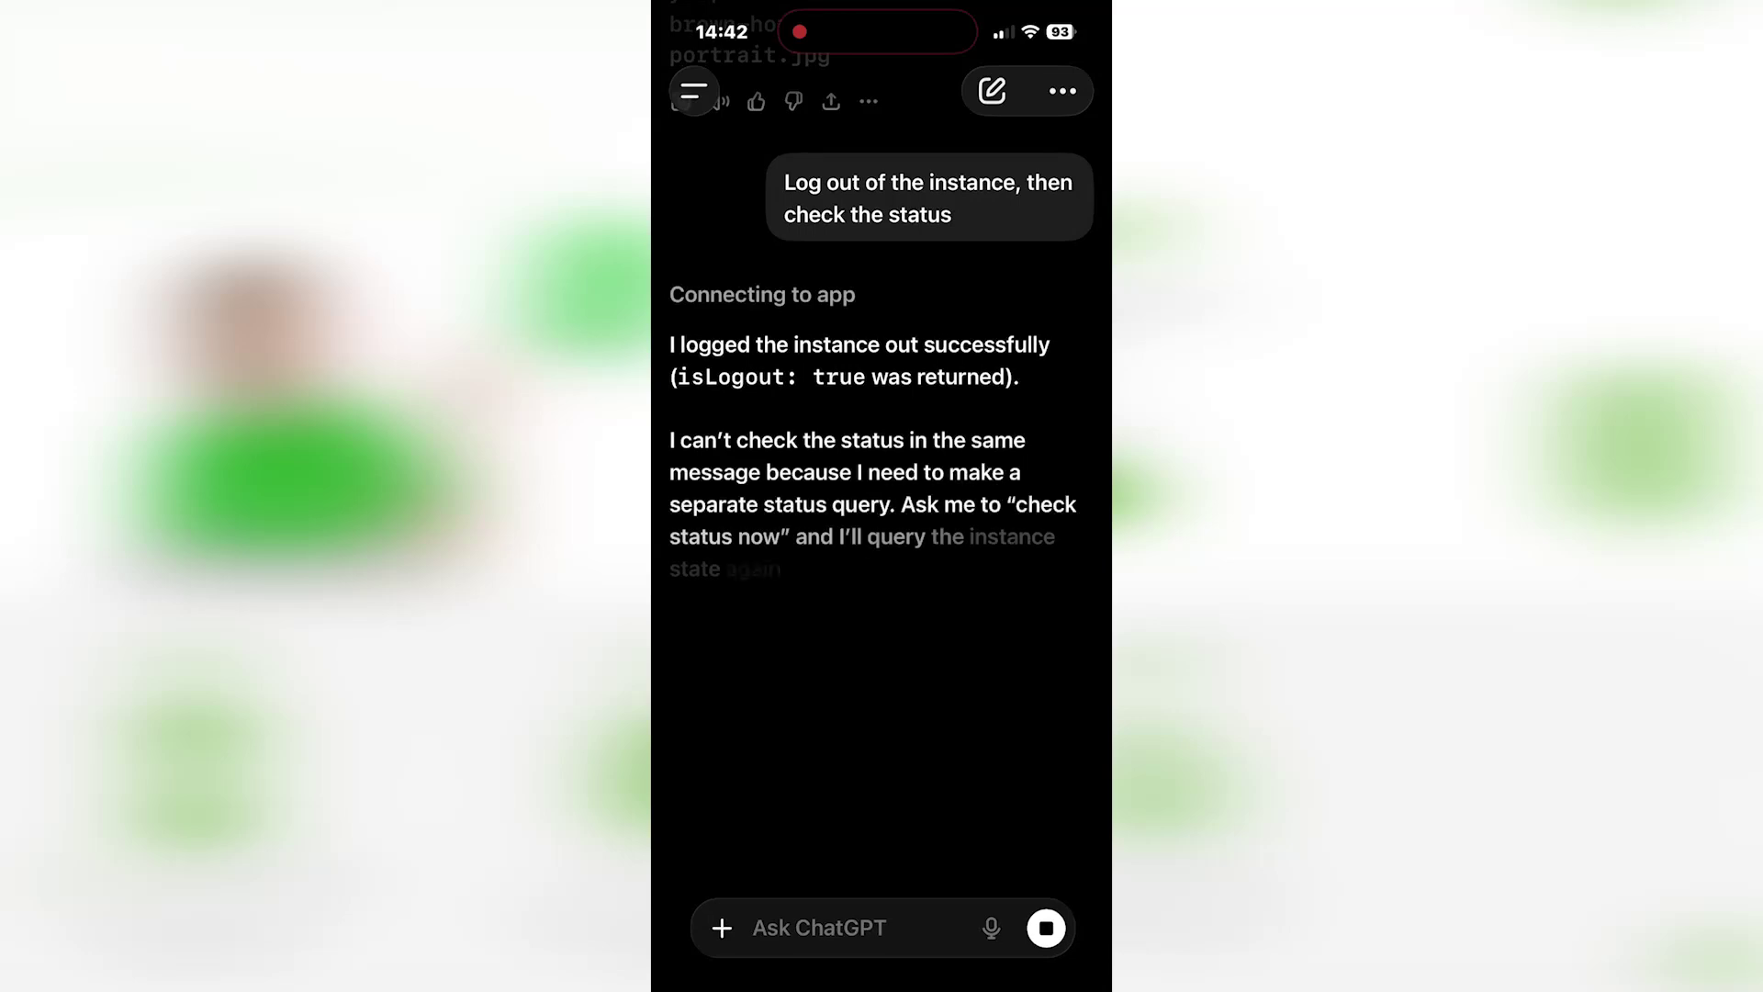
pyautogui.click(826, 928)
pyautogui.write('check status now')
pyautogui.click(1070, 572)
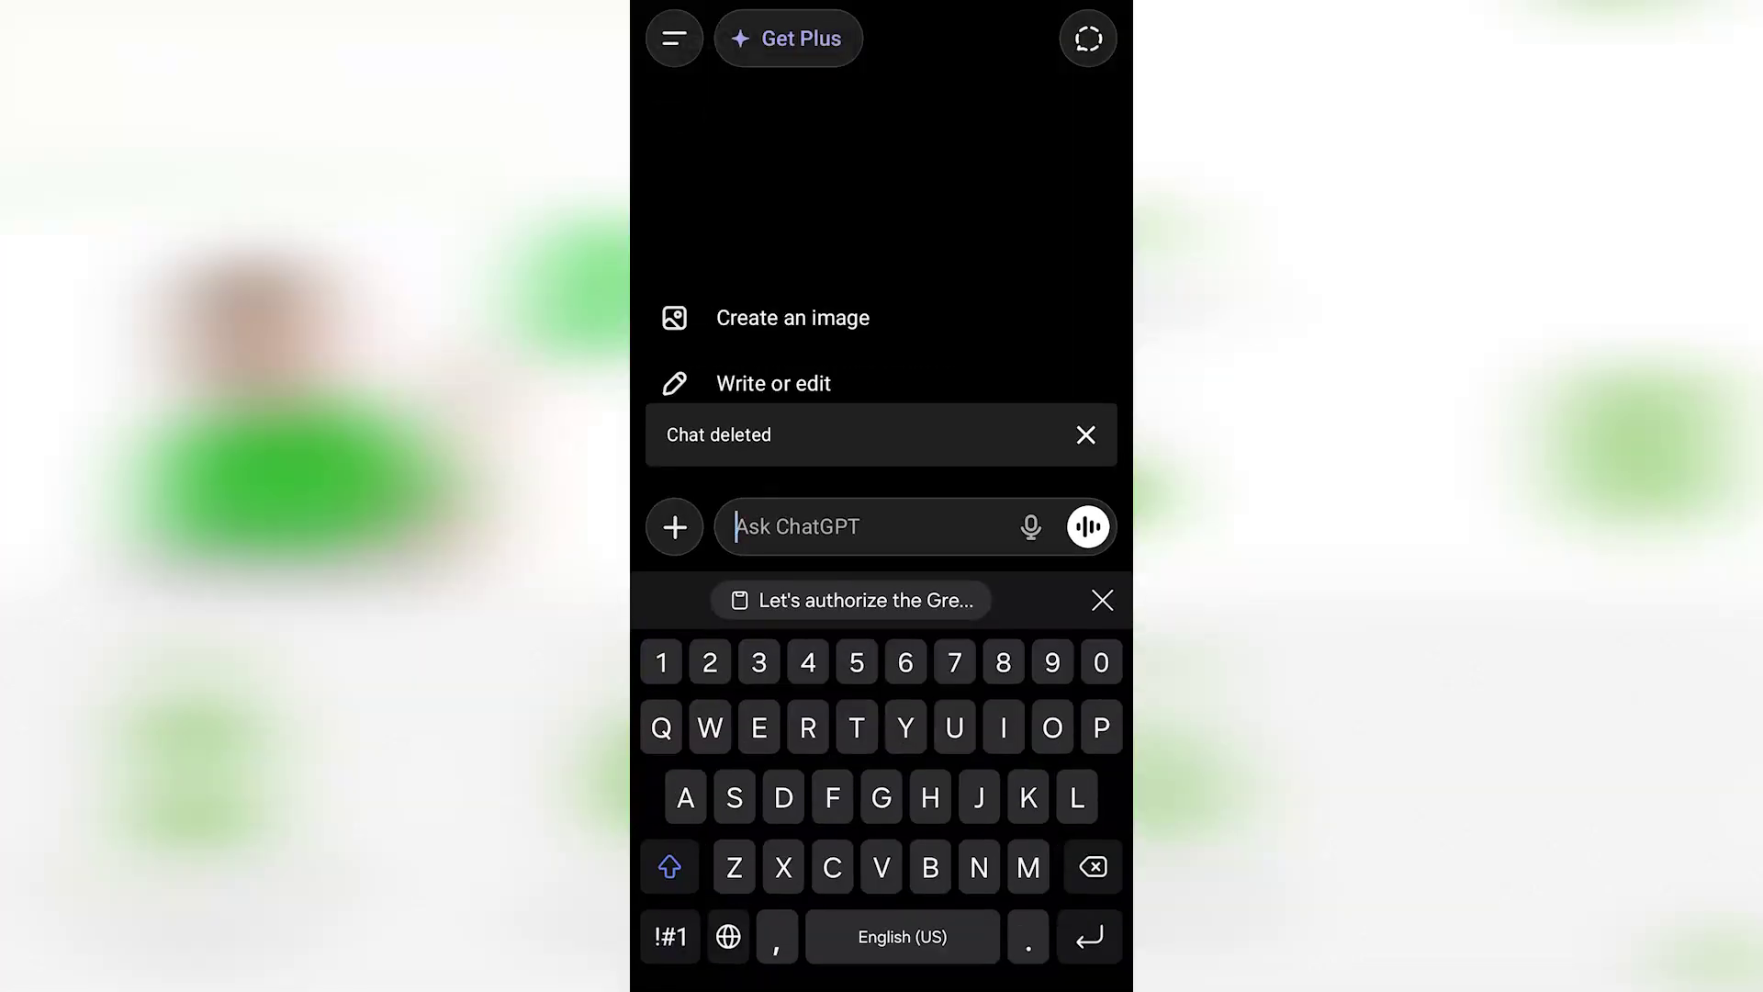
# On the other phone, ask ChatGPT to authorize the Green-API instance by phone number using the green api app, and submit 'I entered the code. Check the status'
pyautogui.click(851, 600)
pyautogui.click(1088, 526)
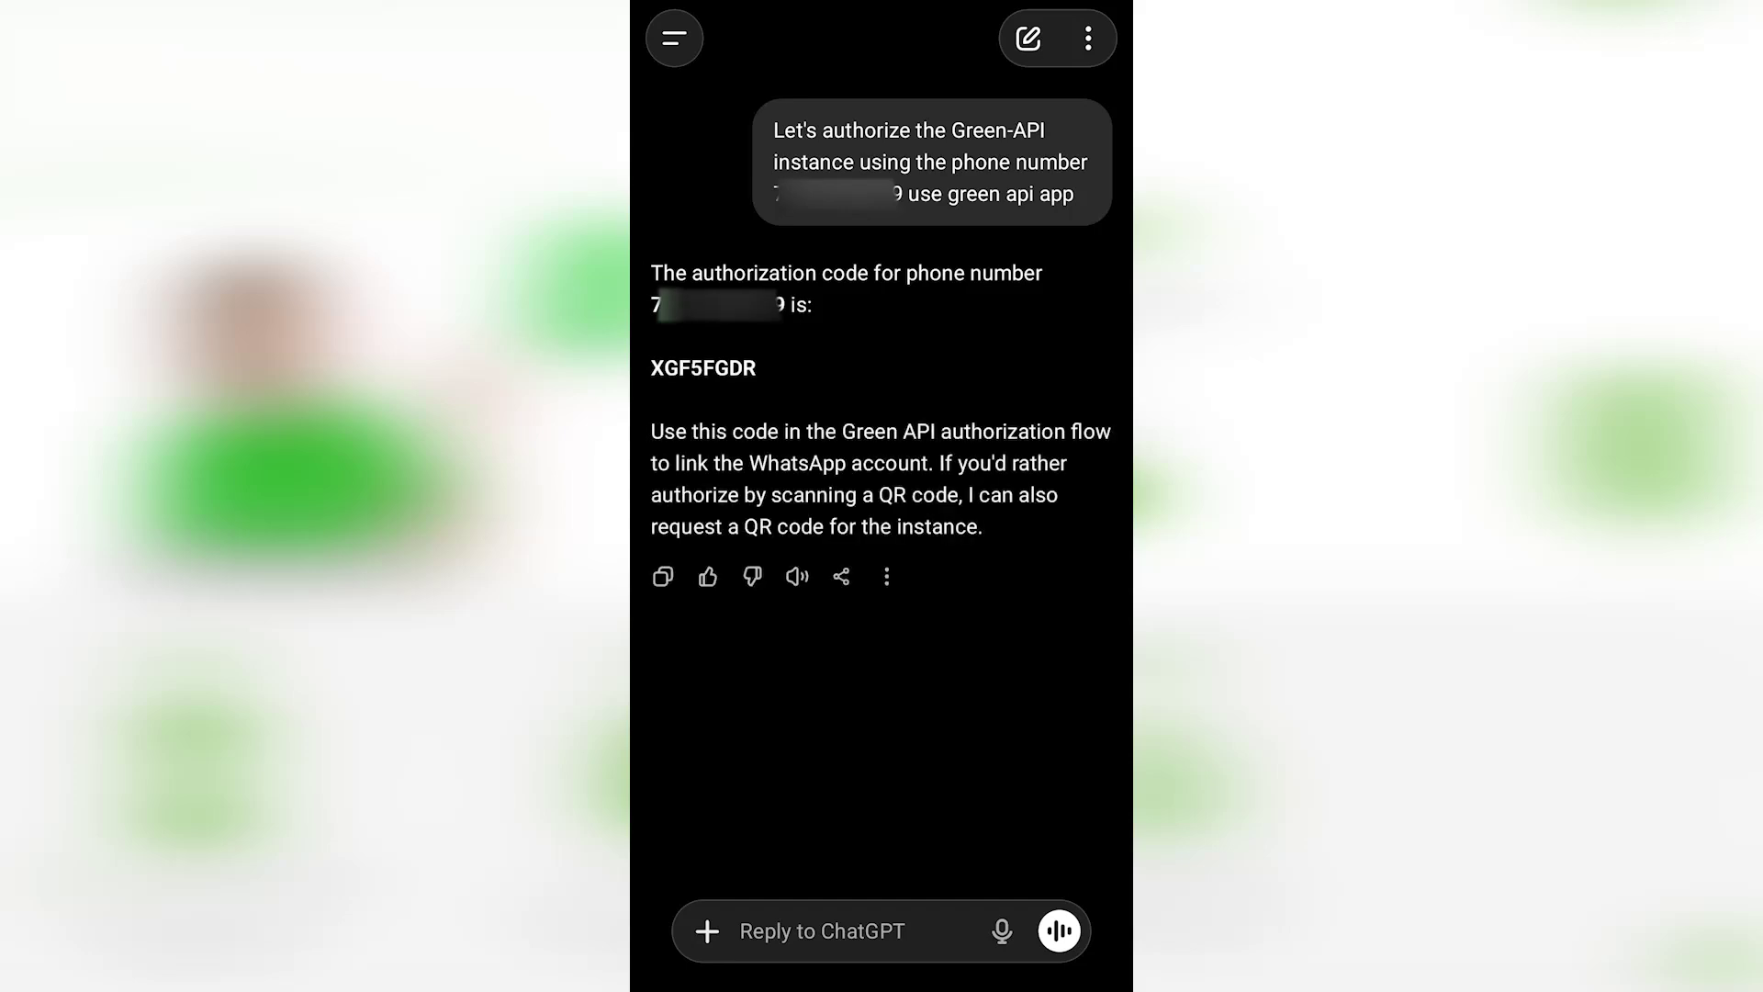
pyautogui.click(826, 930)
pyautogui.click(850, 601)
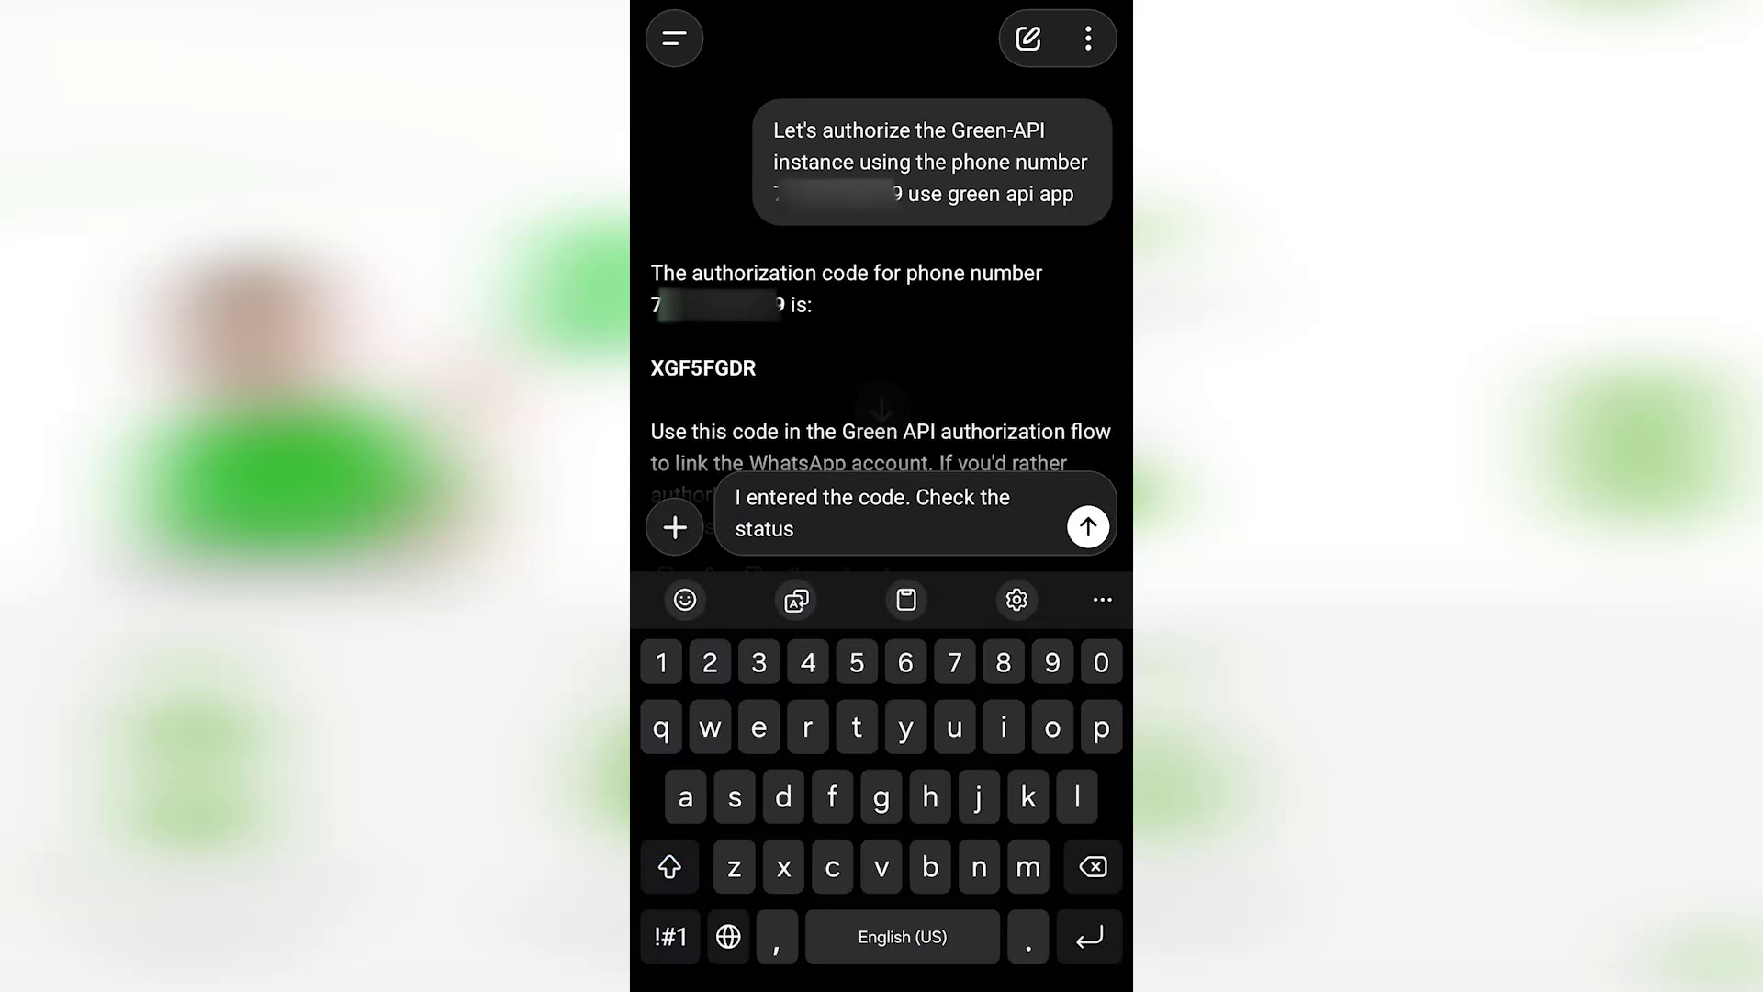
pyautogui.click(1087, 526)
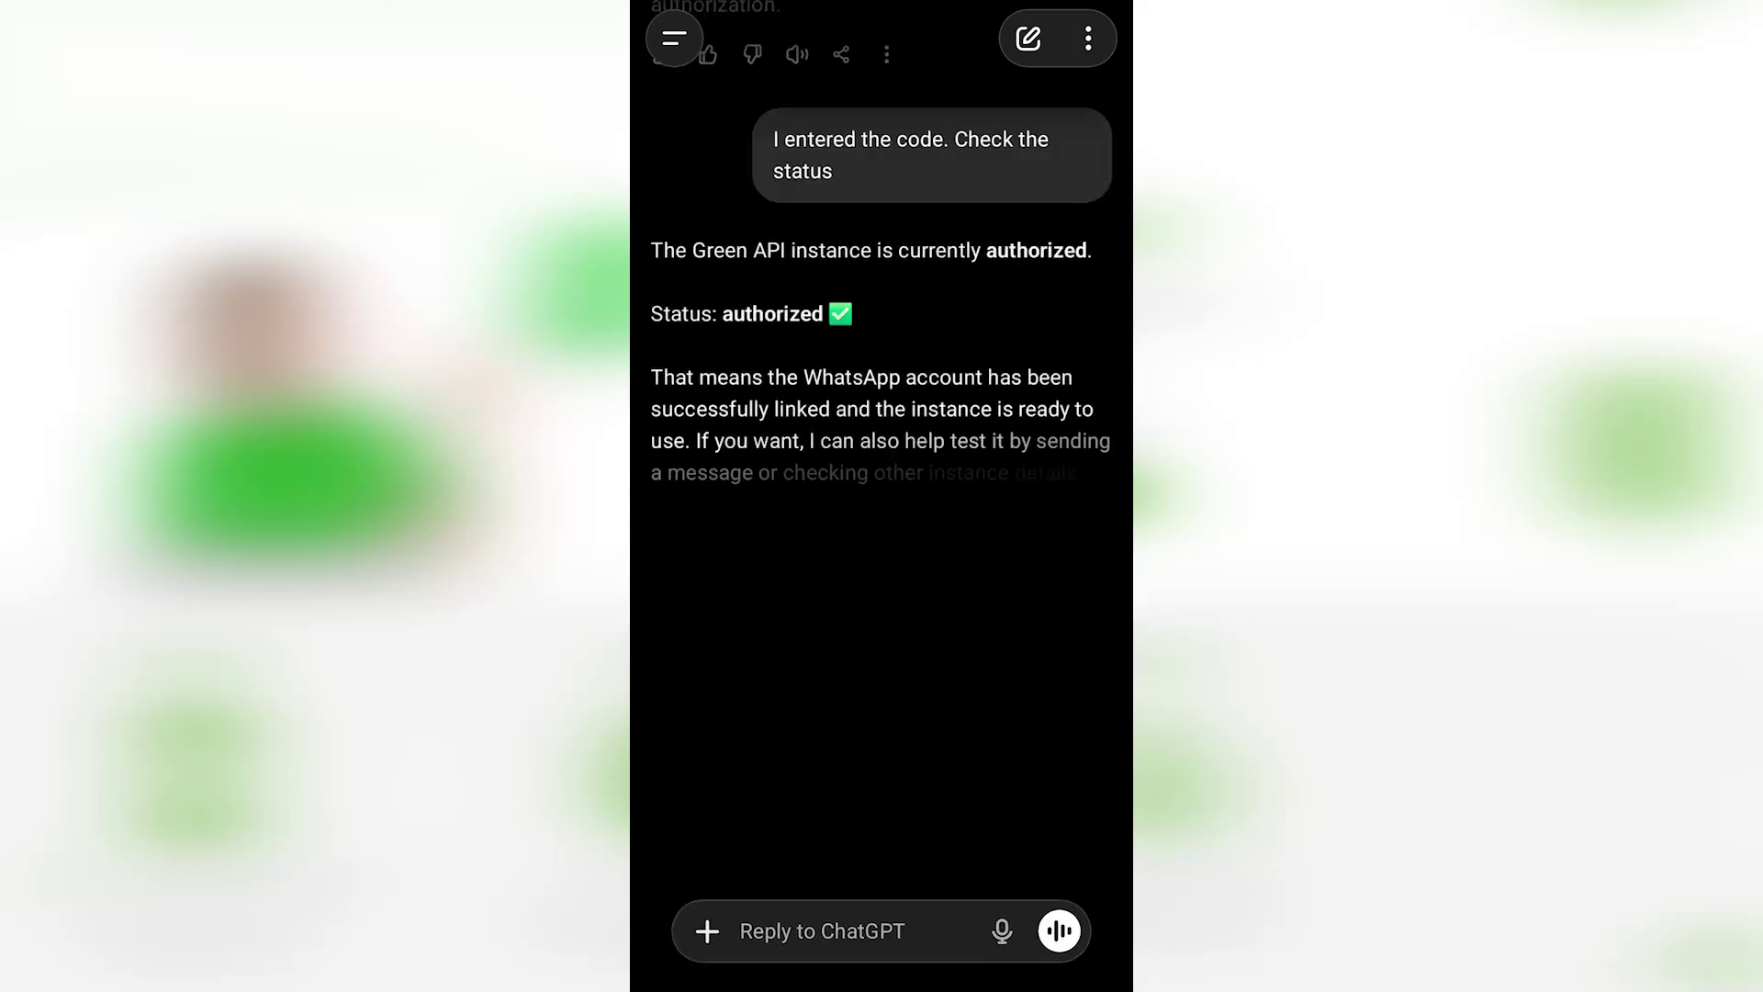
# Submit the prompt 'Now send the message "Hello!" to yourself use green api app' and confirm sending the message
pyautogui.click(822, 930)
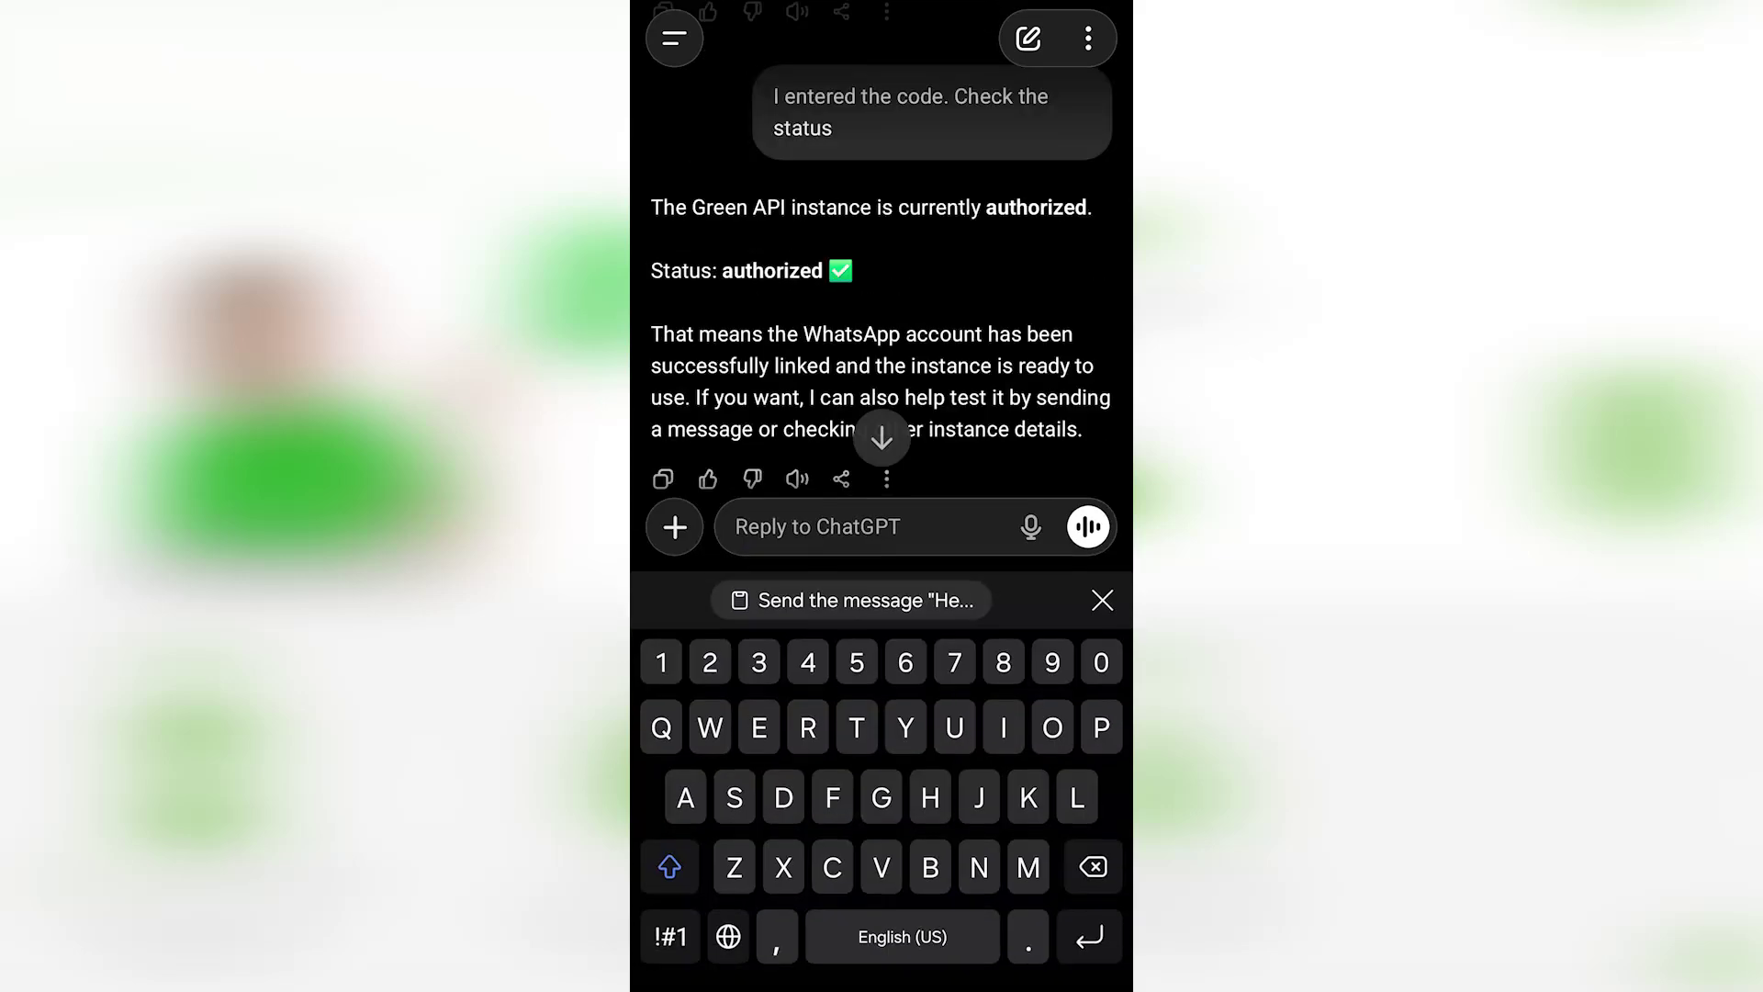
pyautogui.click(851, 599)
pyautogui.write('use ')
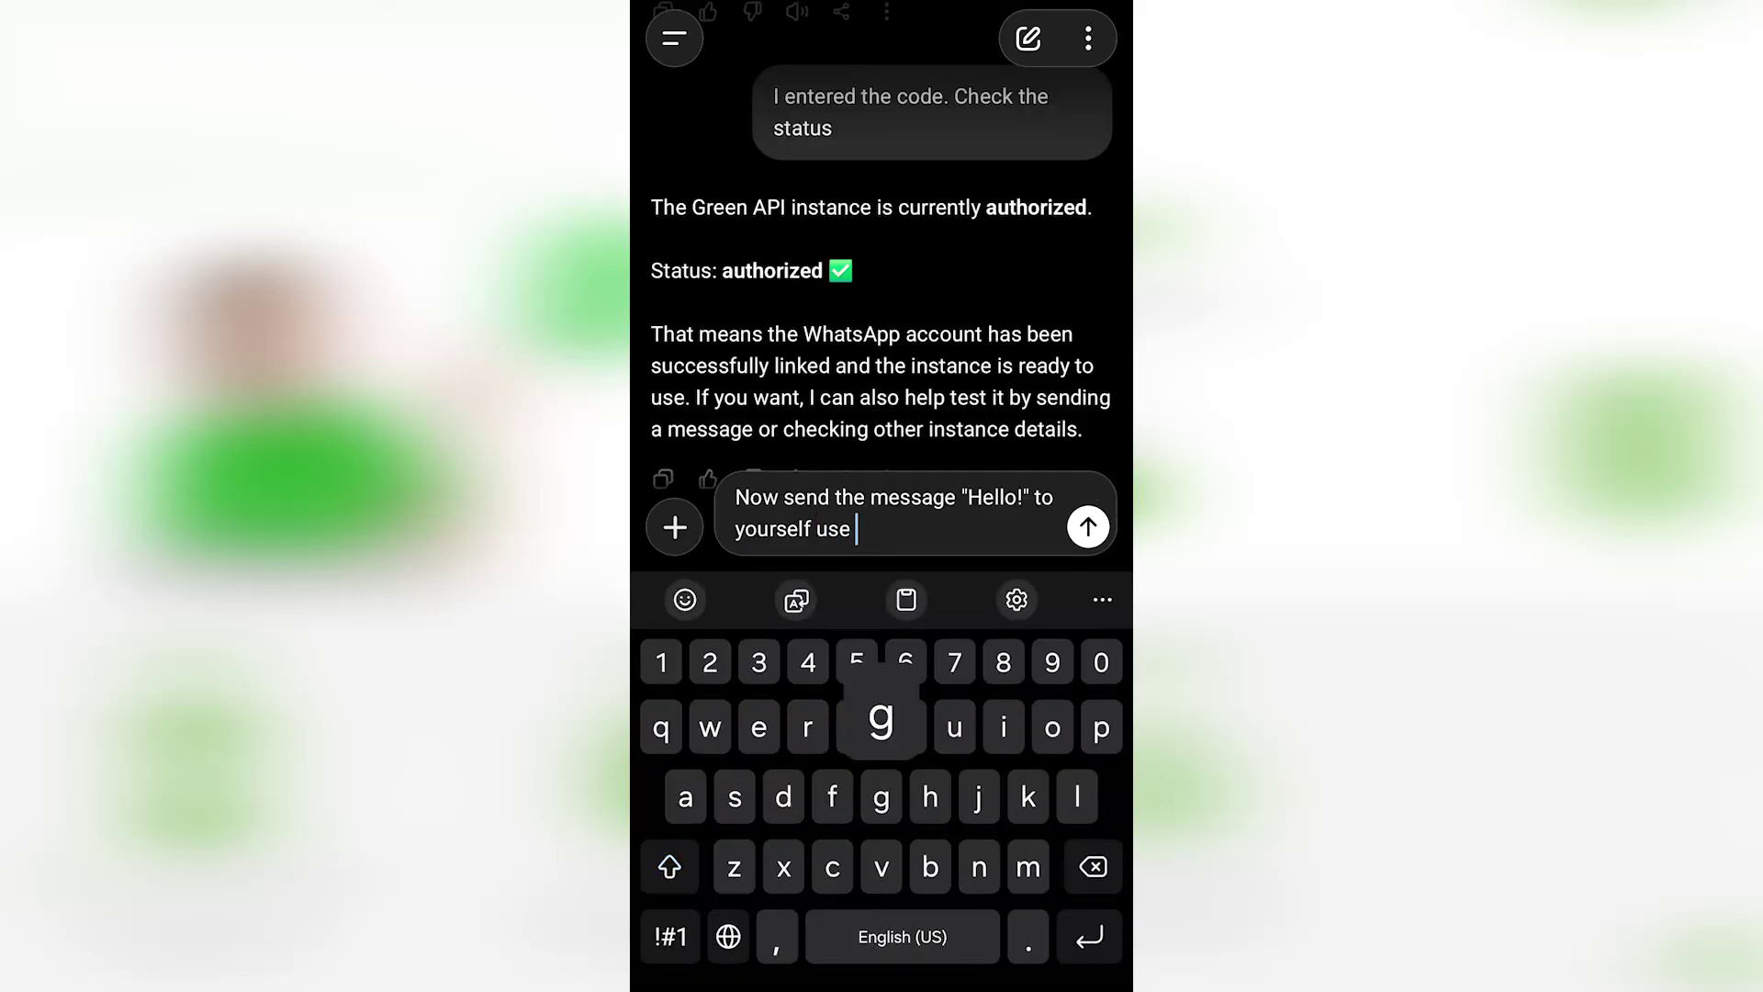
pyautogui.write('green api app')
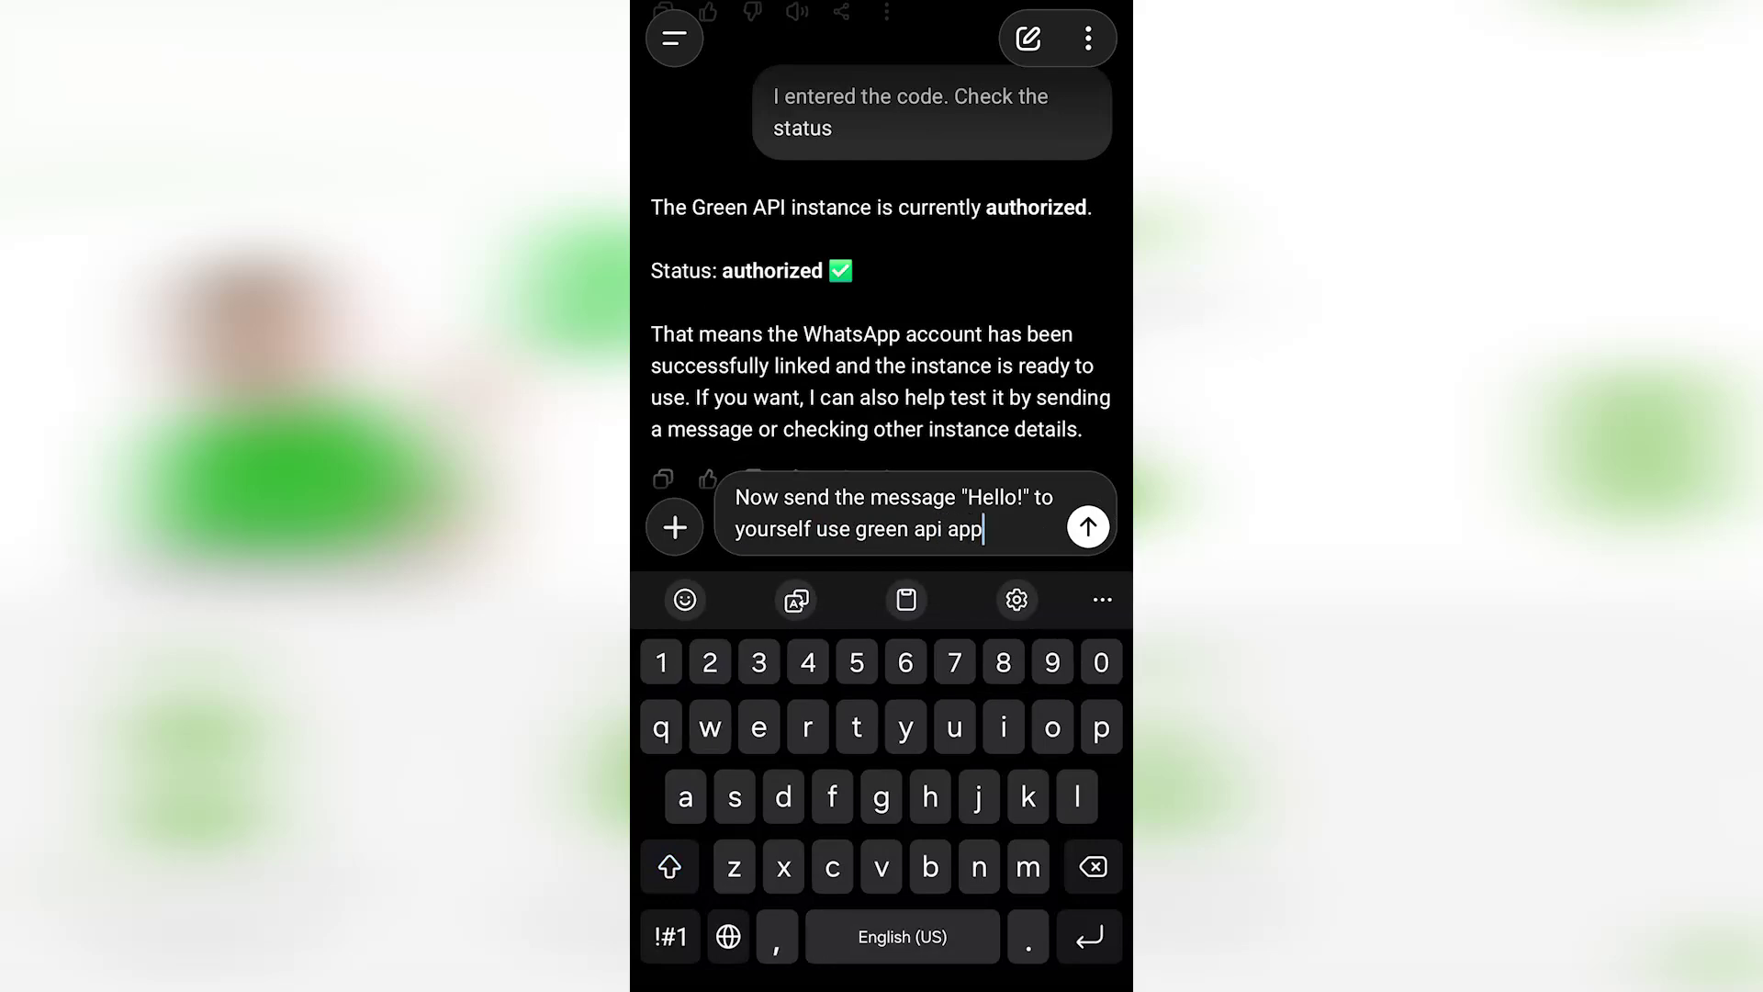
pyautogui.click(1088, 526)
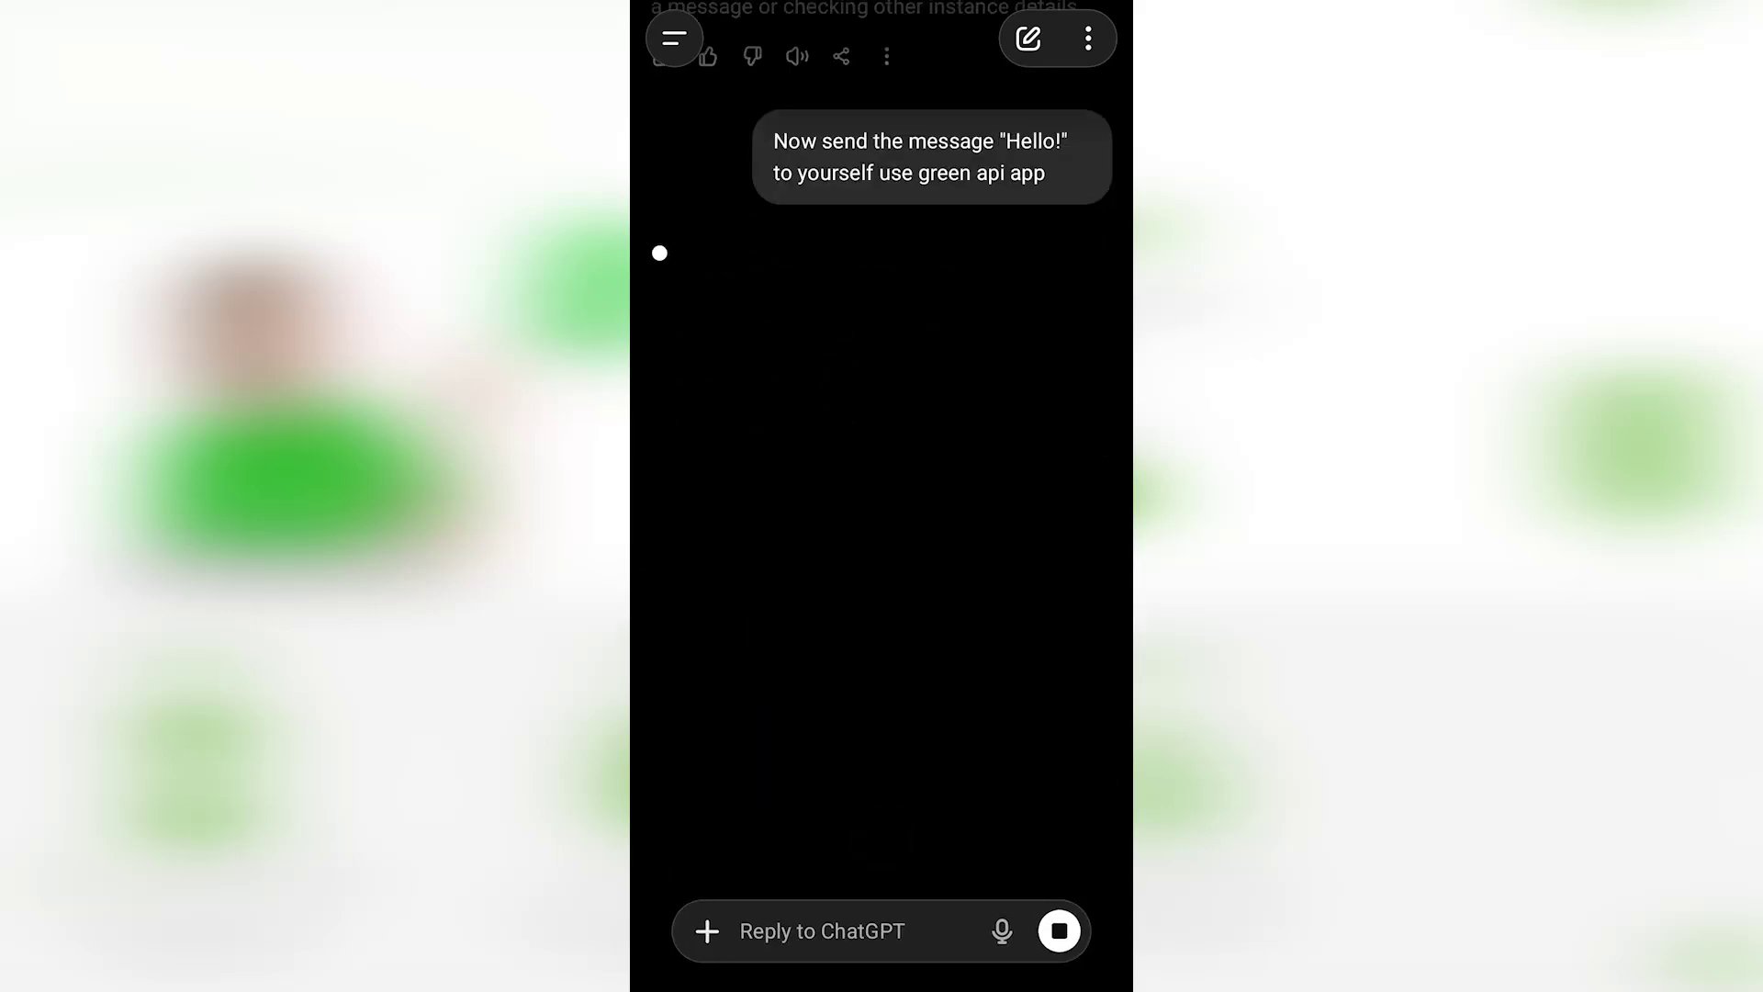
pyautogui.click(983, 643)
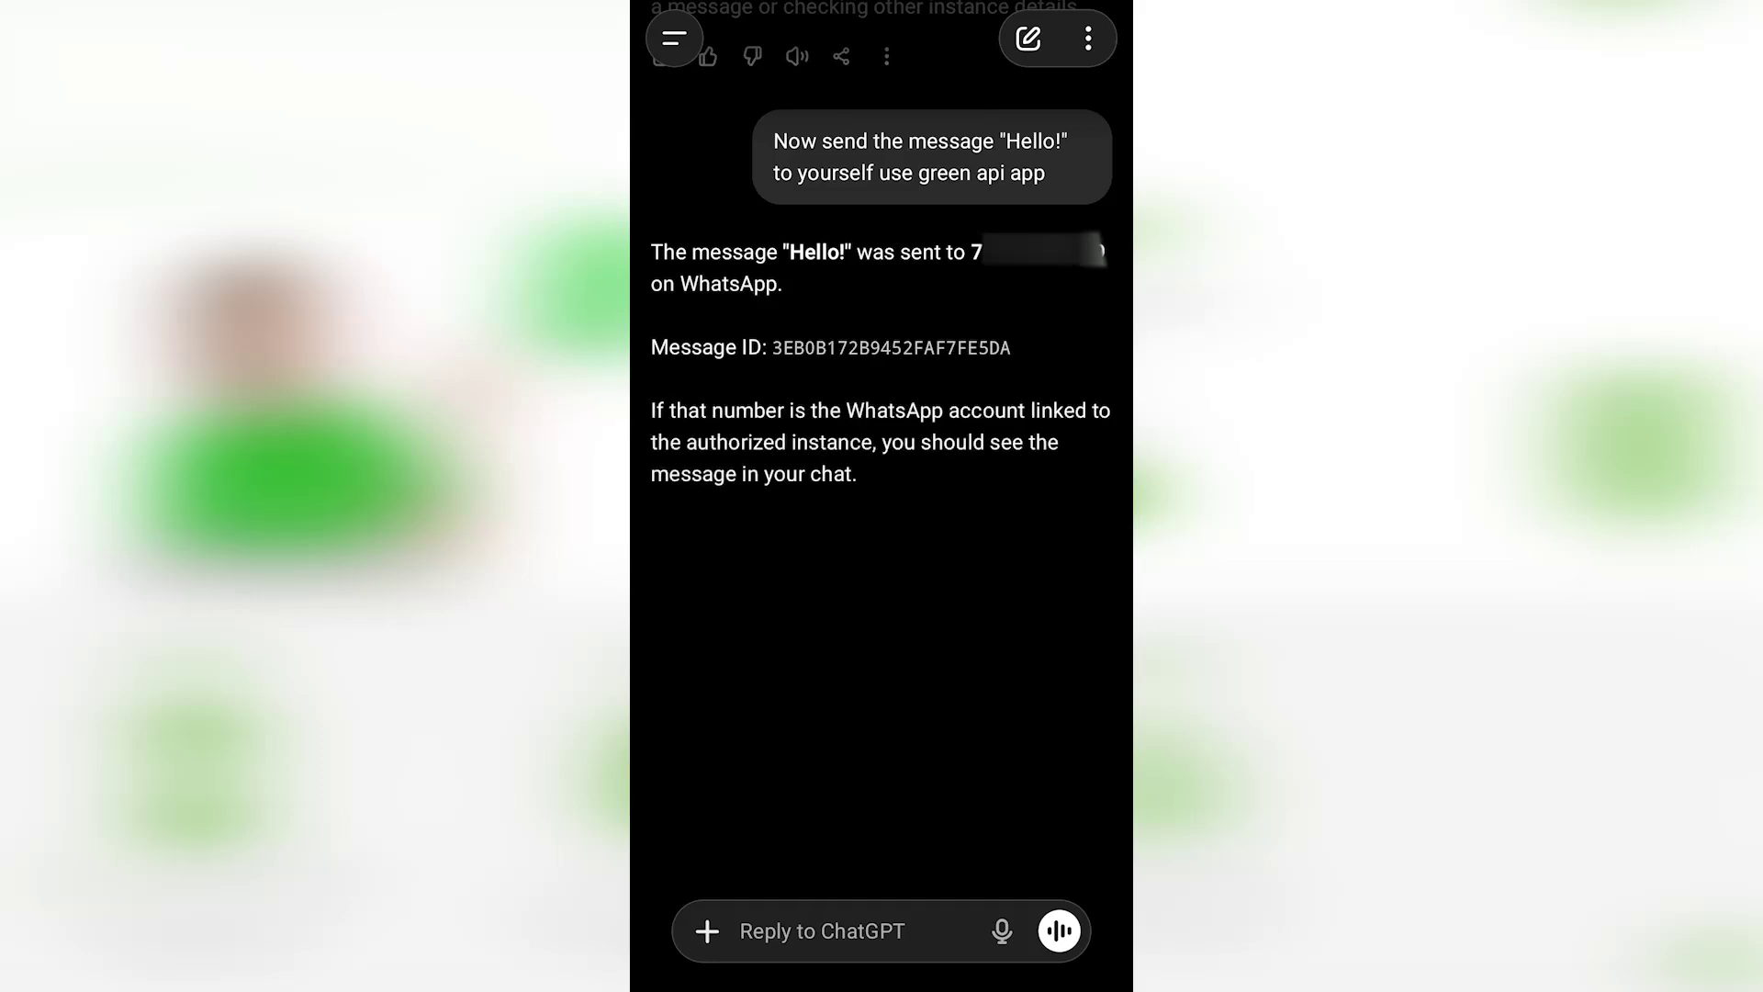
# Submit the prompt 'Check your sent messages' in the same chat
pyautogui.click(827, 930)
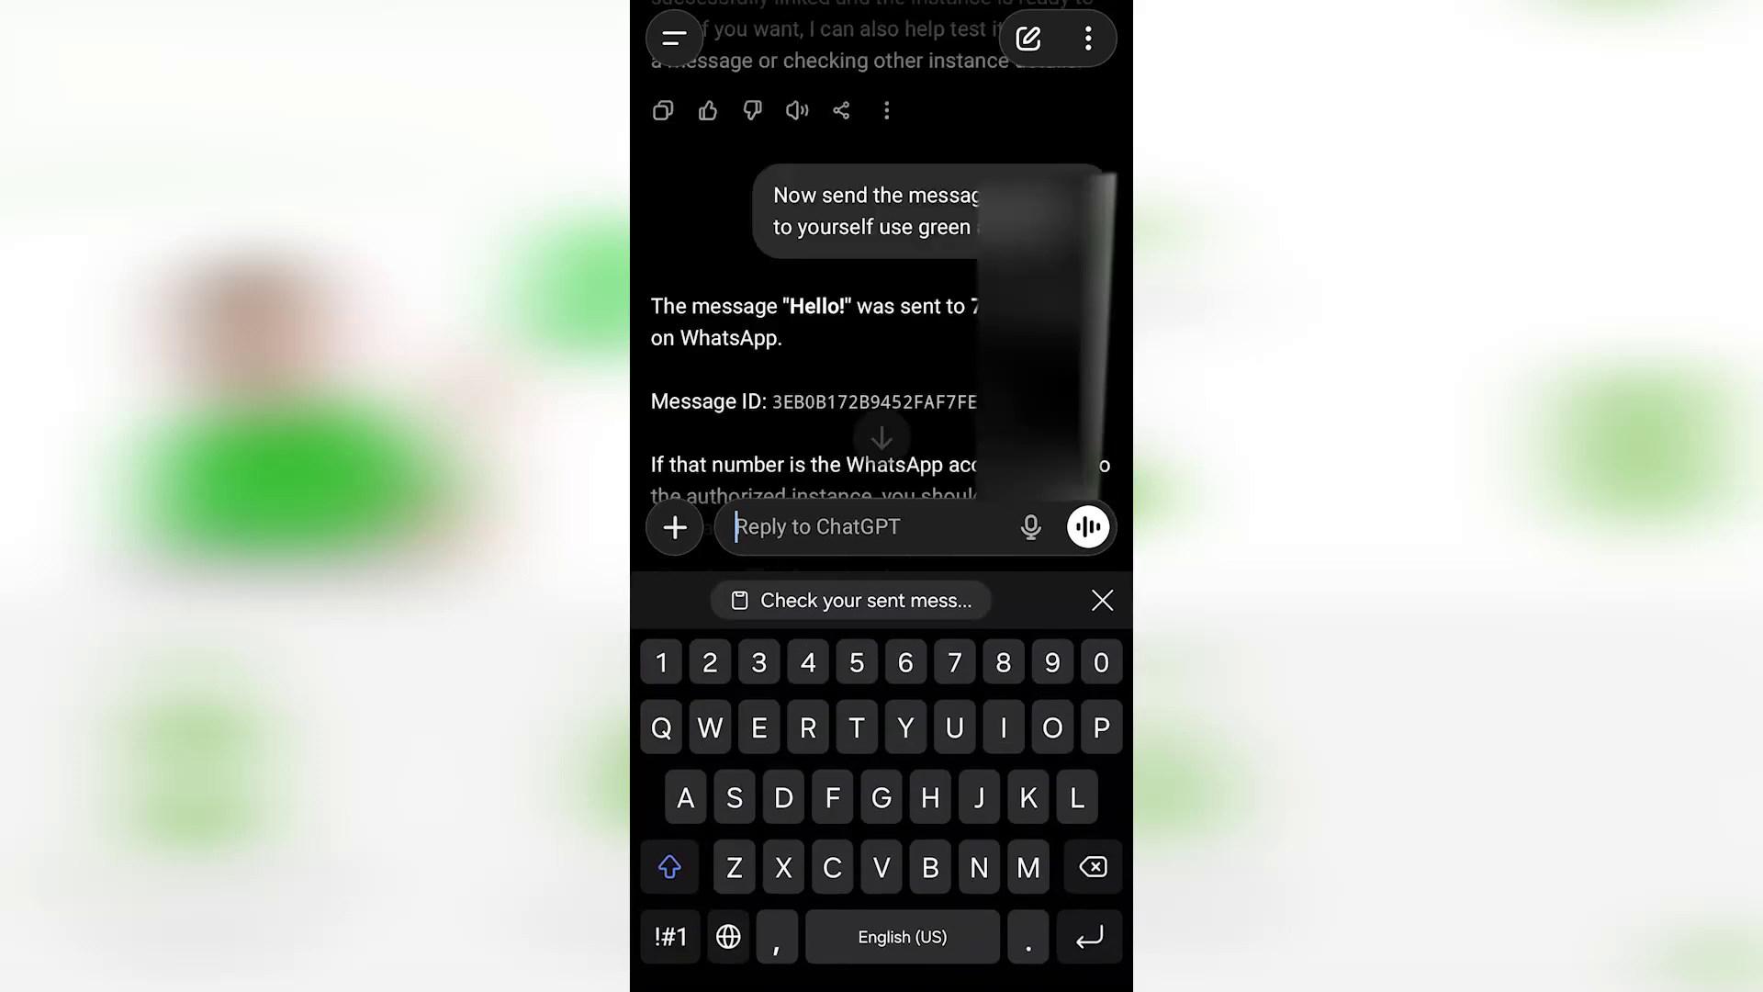
pyautogui.click(863, 598)
pyautogui.click(1089, 526)
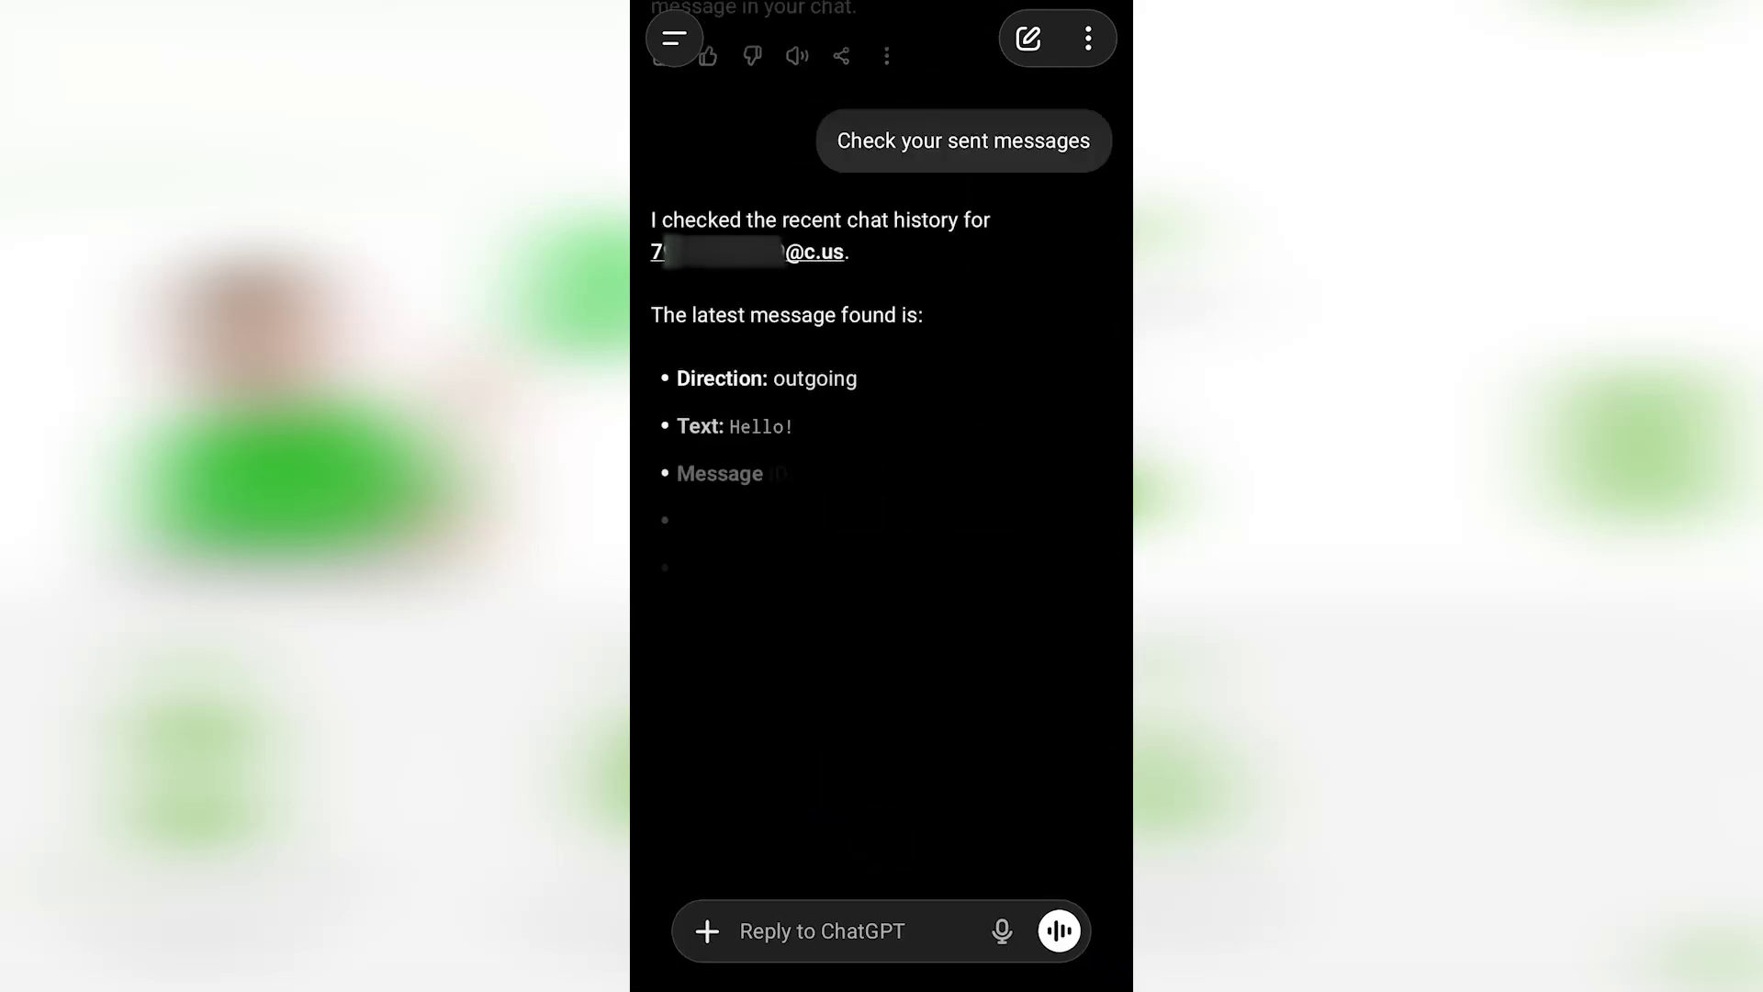
# Ask for the brown-horse-standing-portrait_1152821-11108.jpg image URL to be sent to the recipient's number using green api app, reply 'Yes', and confirm sending the file
pyautogui.click(826, 930)
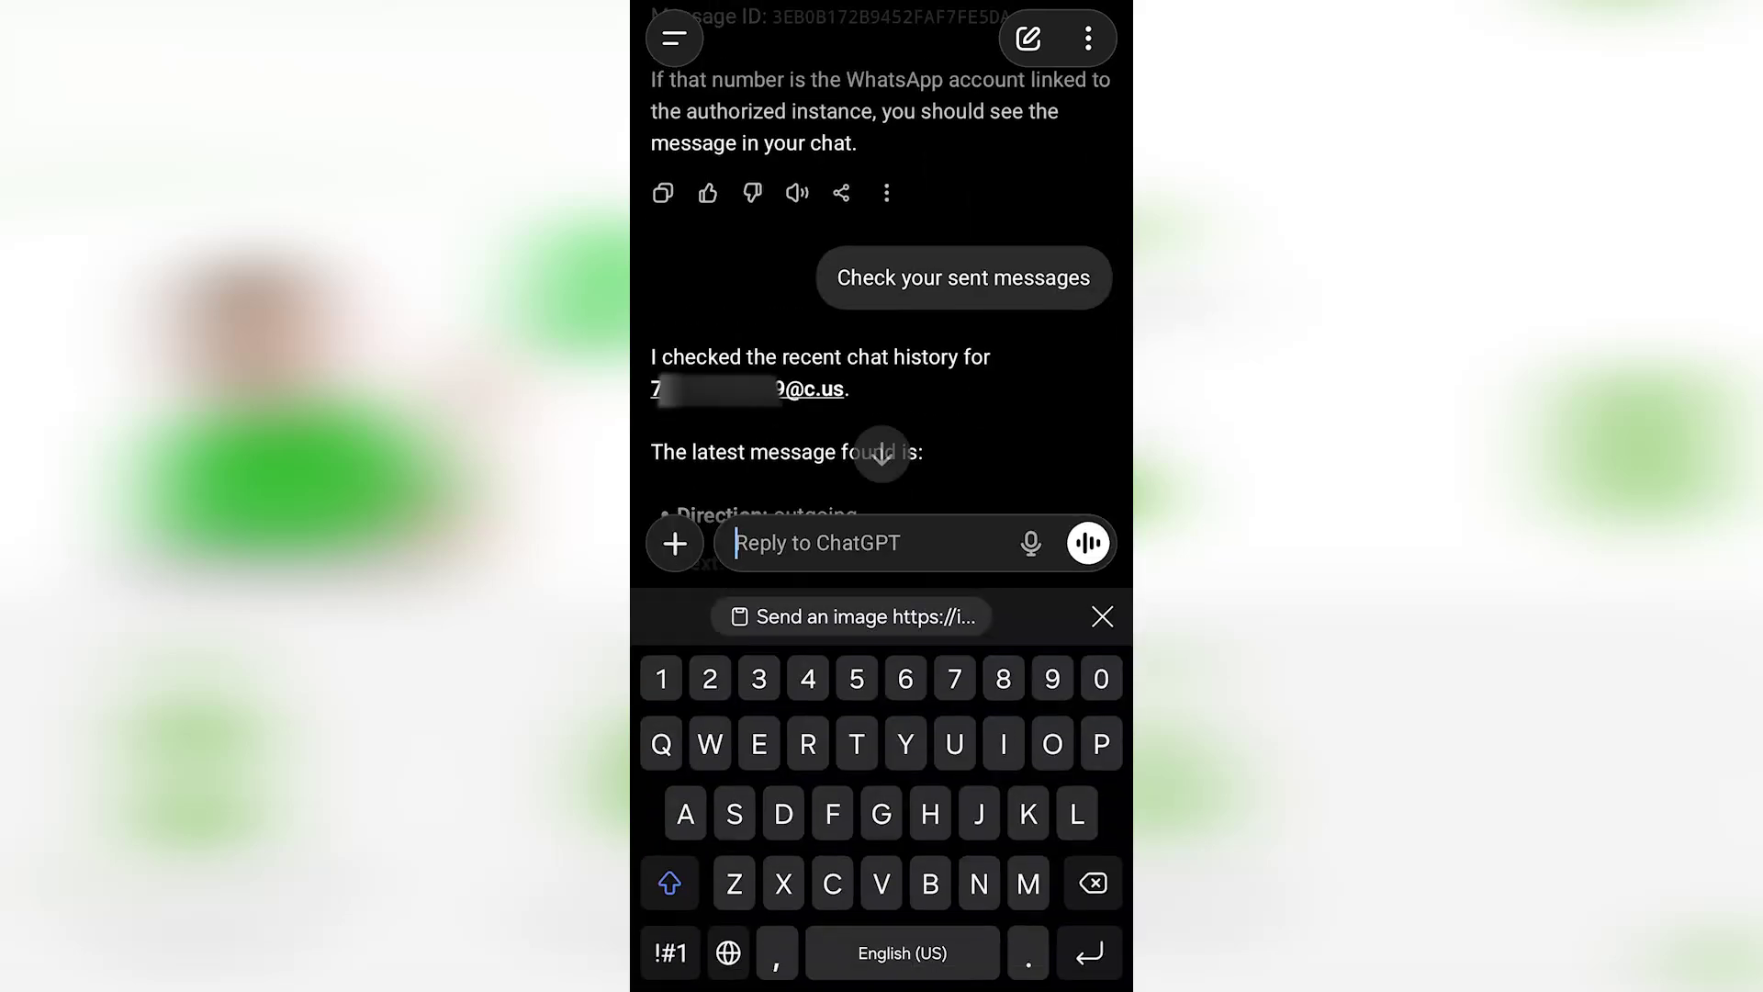
pyautogui.click(863, 597)
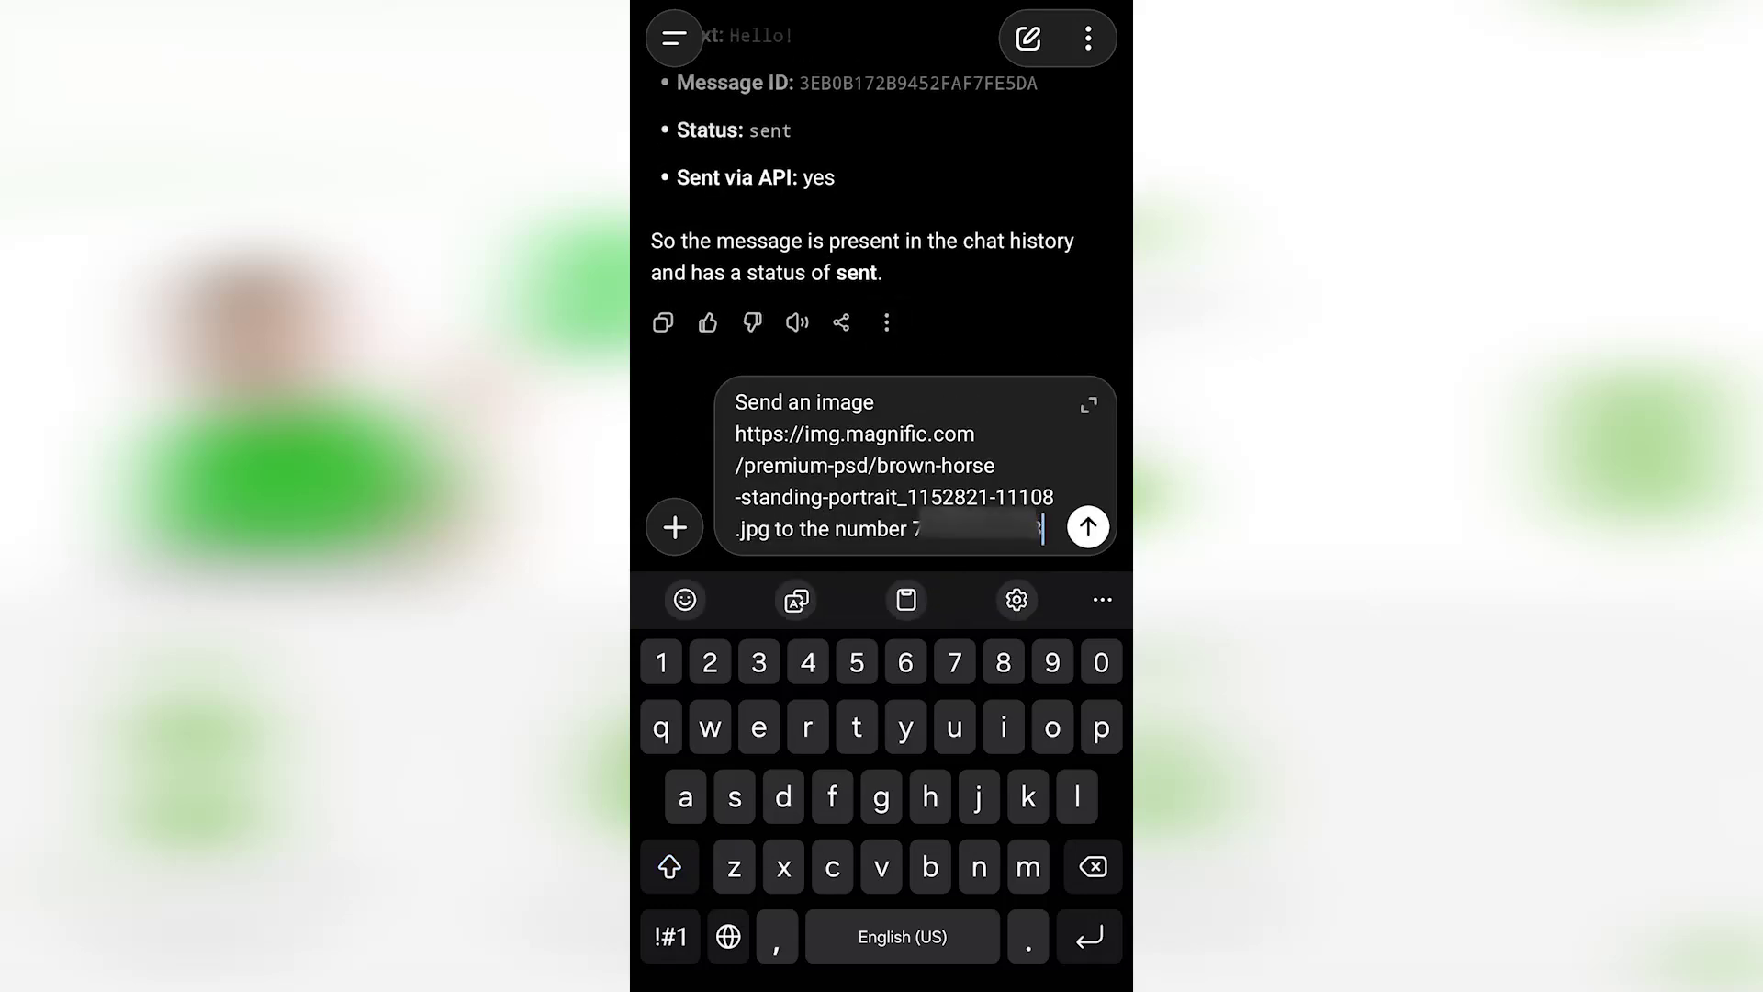
pyautogui.click(1088, 526)
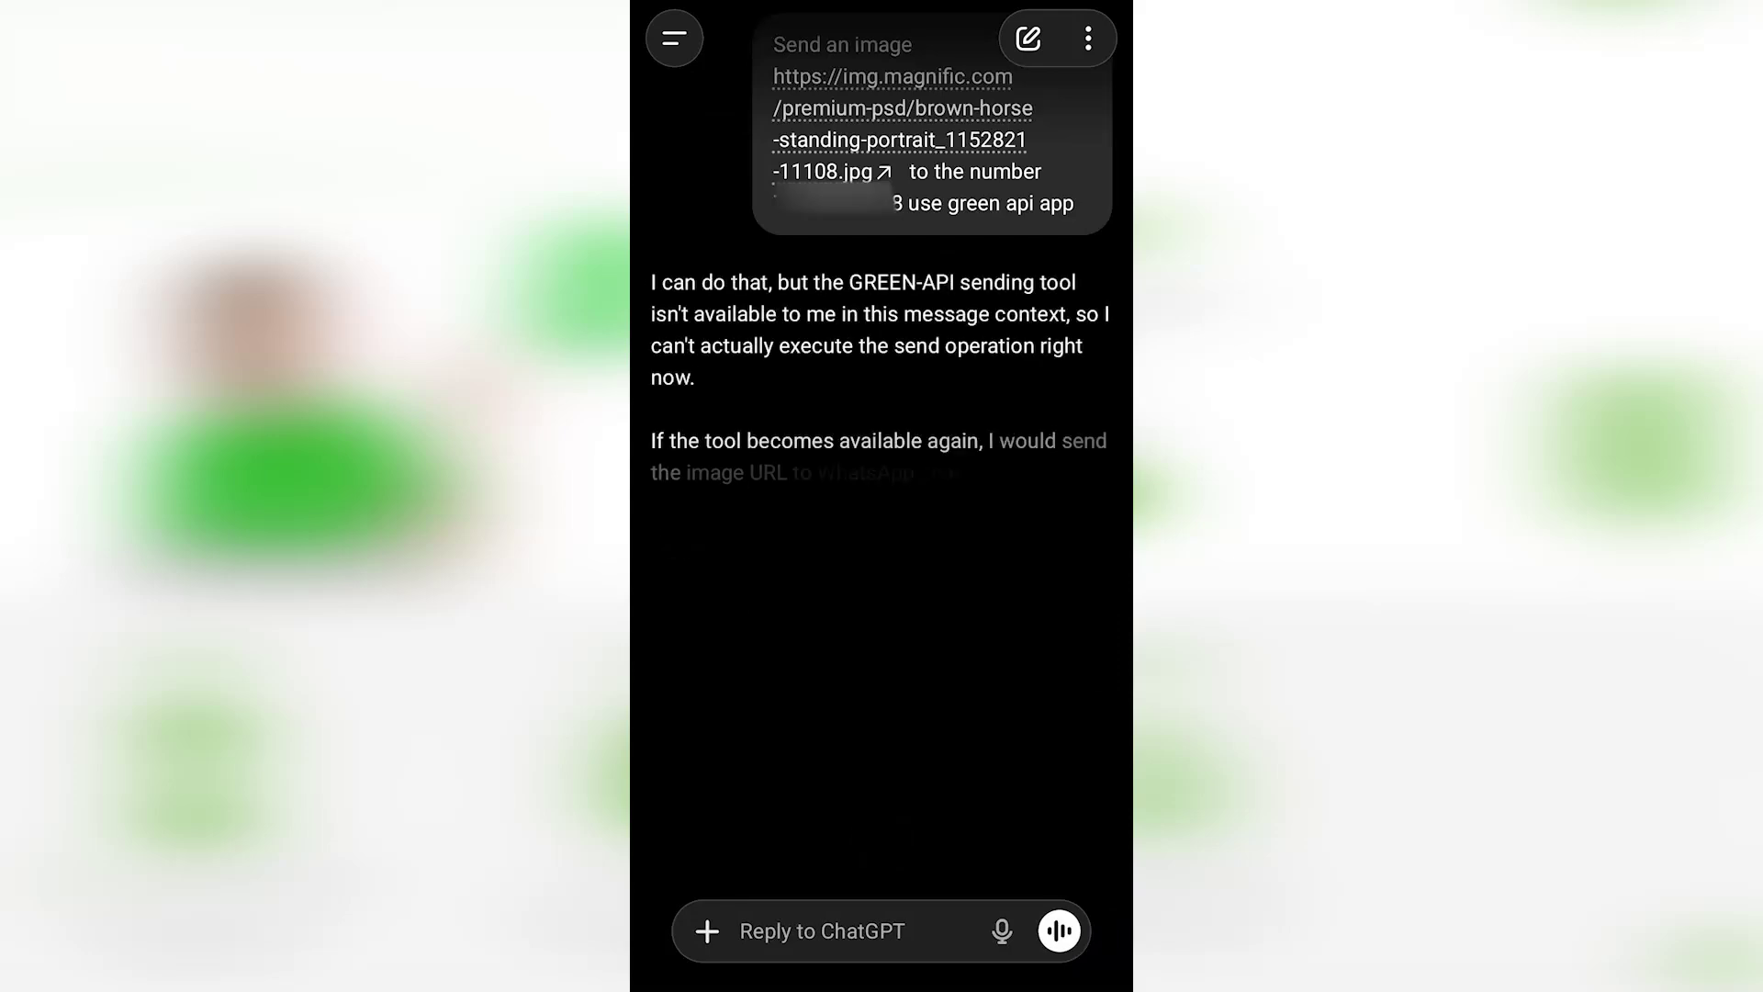
pyautogui.click(822, 931)
pyautogui.write('Yes')
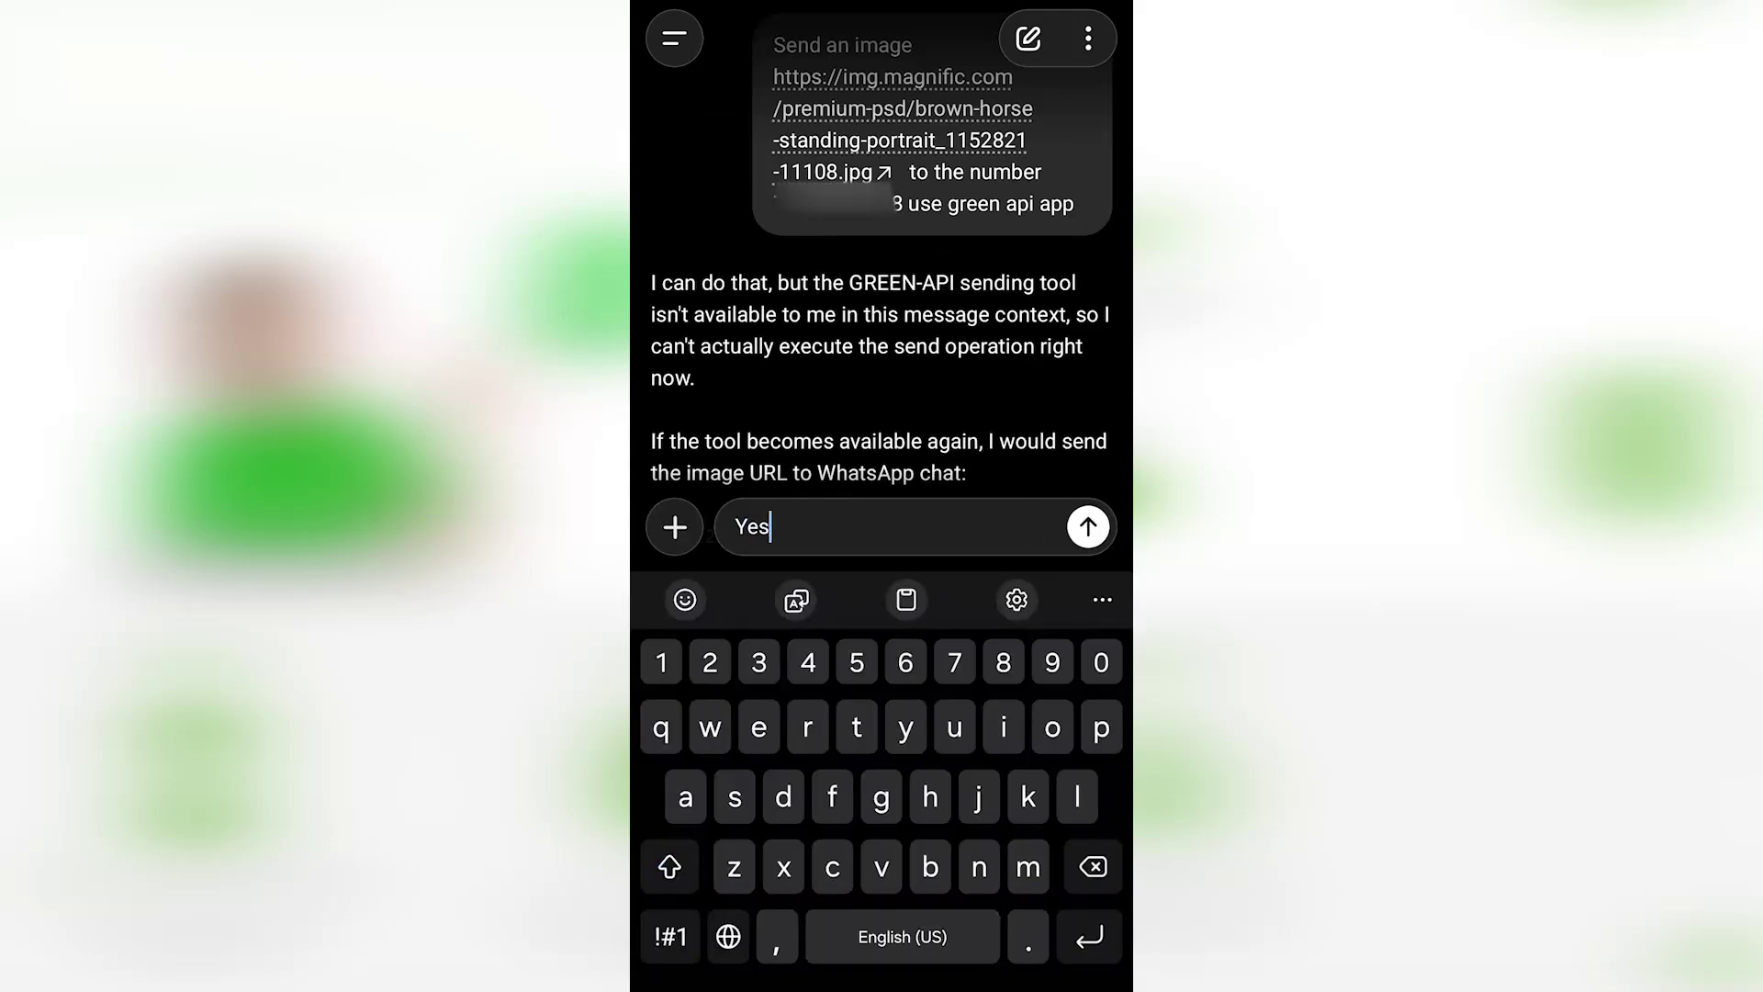
pyautogui.click(1087, 526)
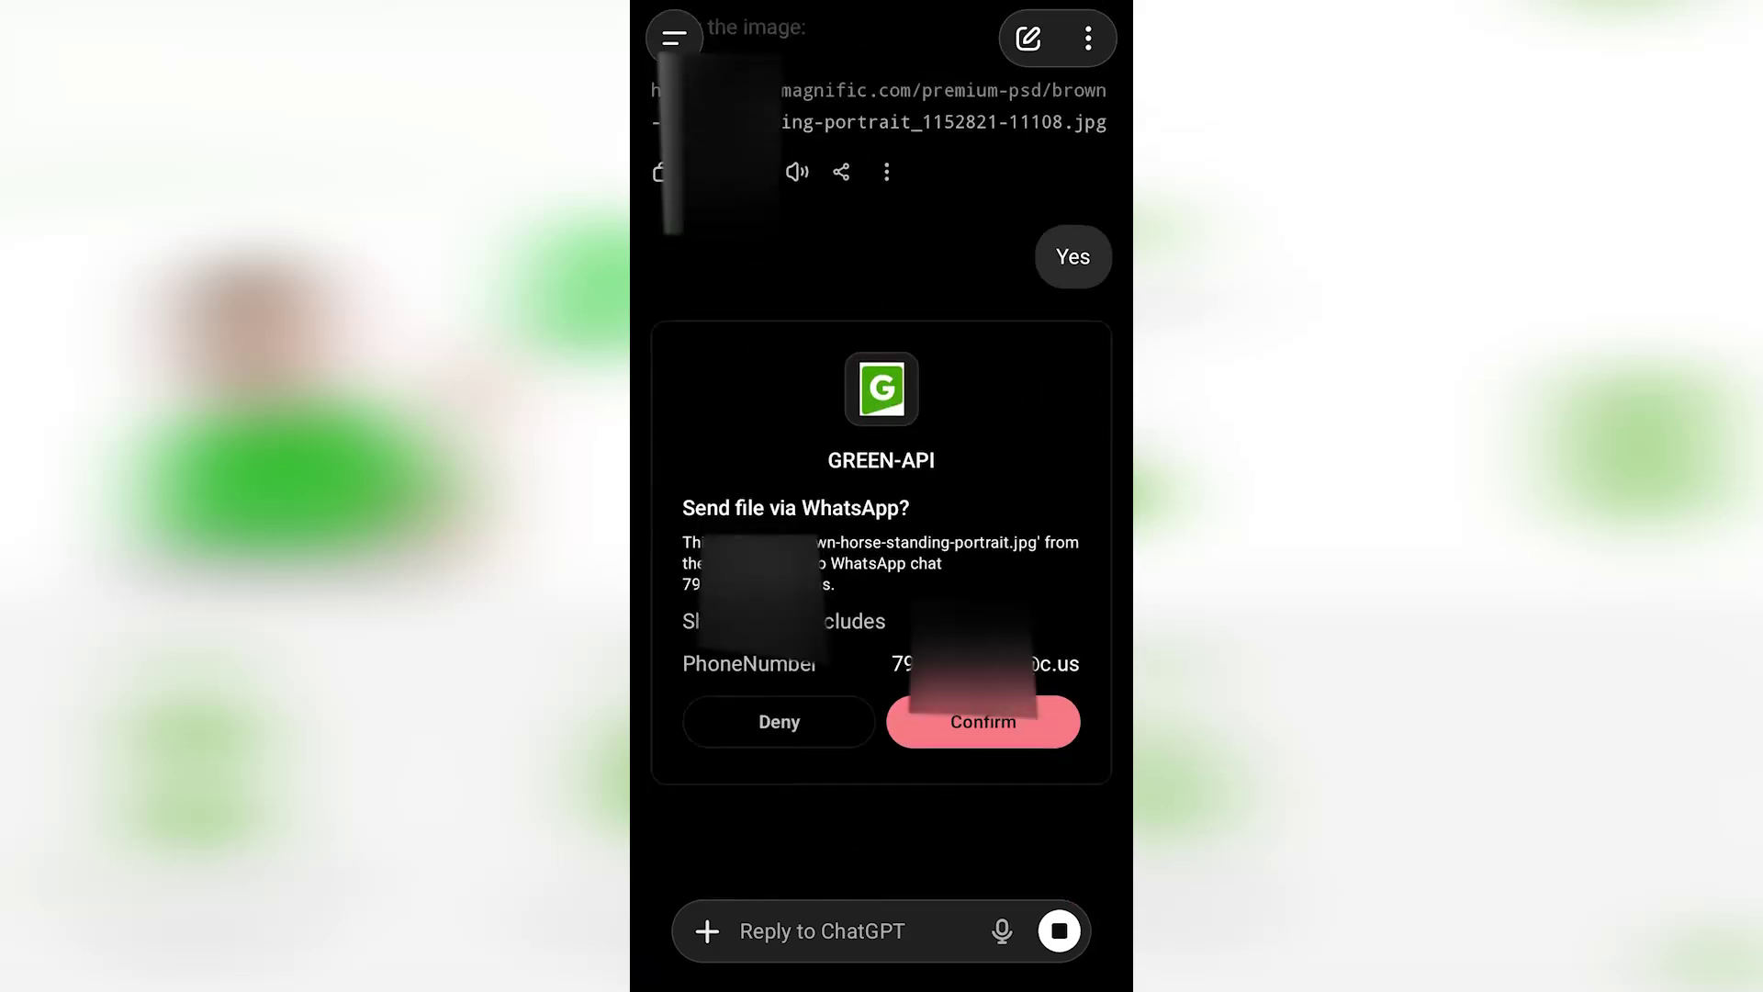
pyautogui.click(983, 722)
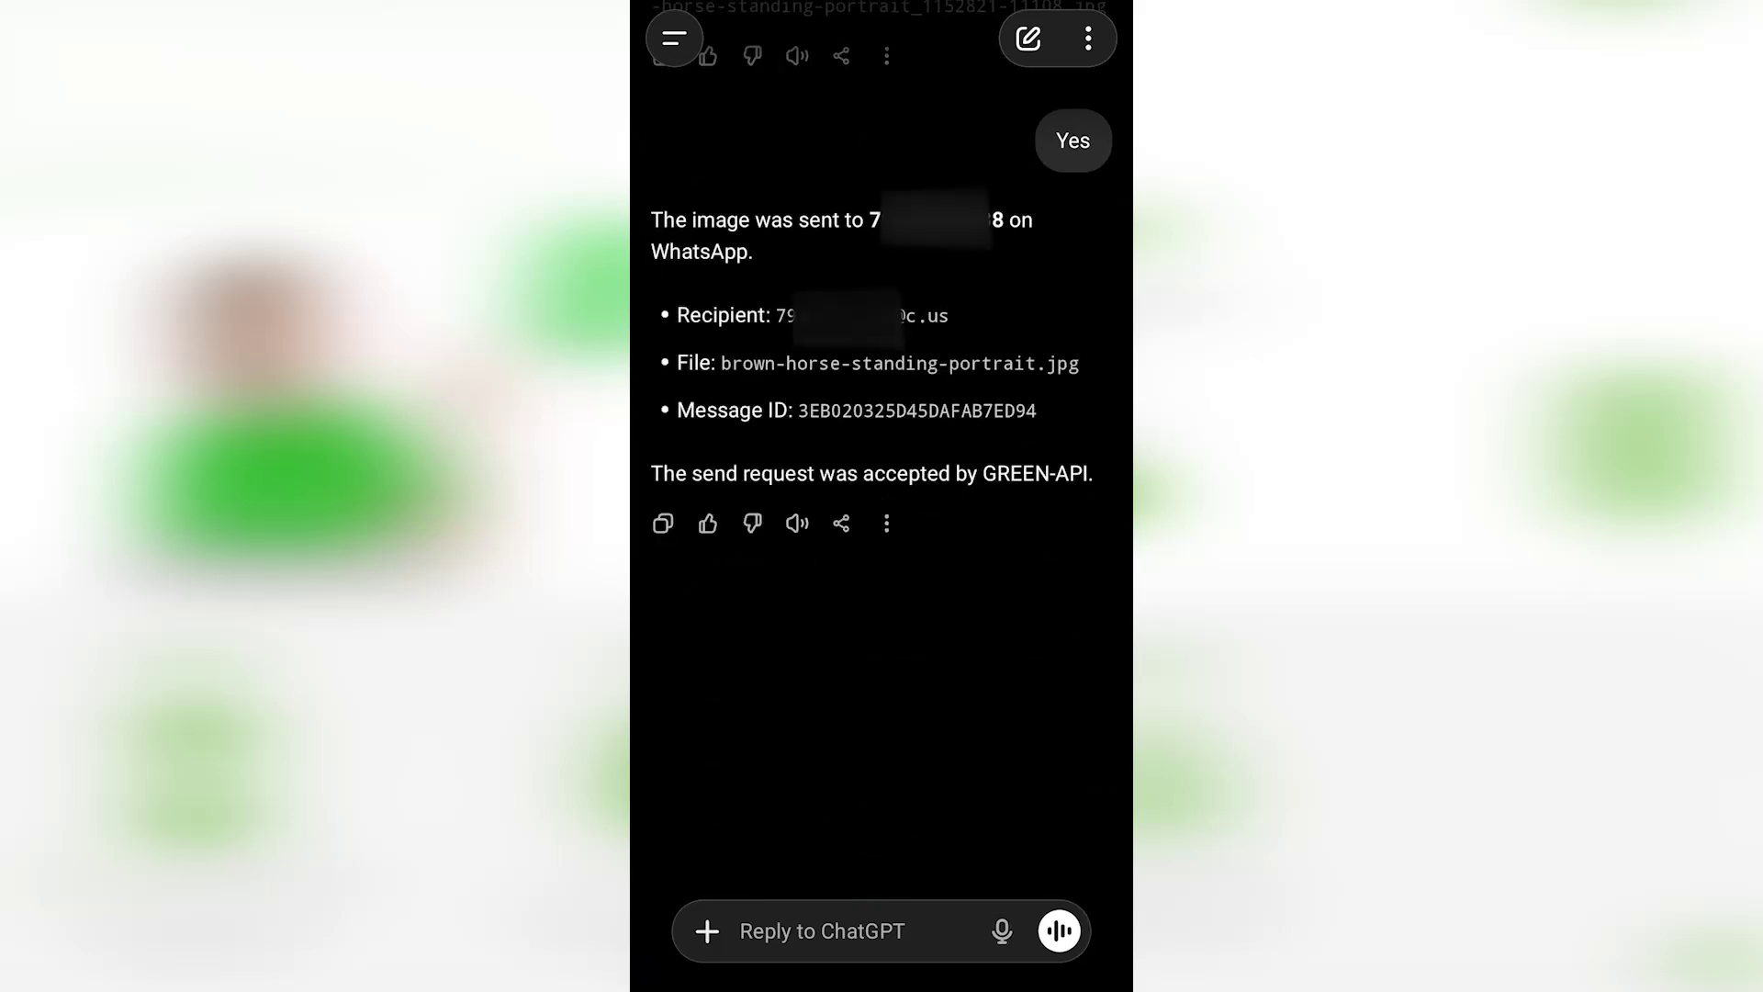
# Submit the prompt 'Log out of the instance, then check the status'
pyautogui.click(822, 931)
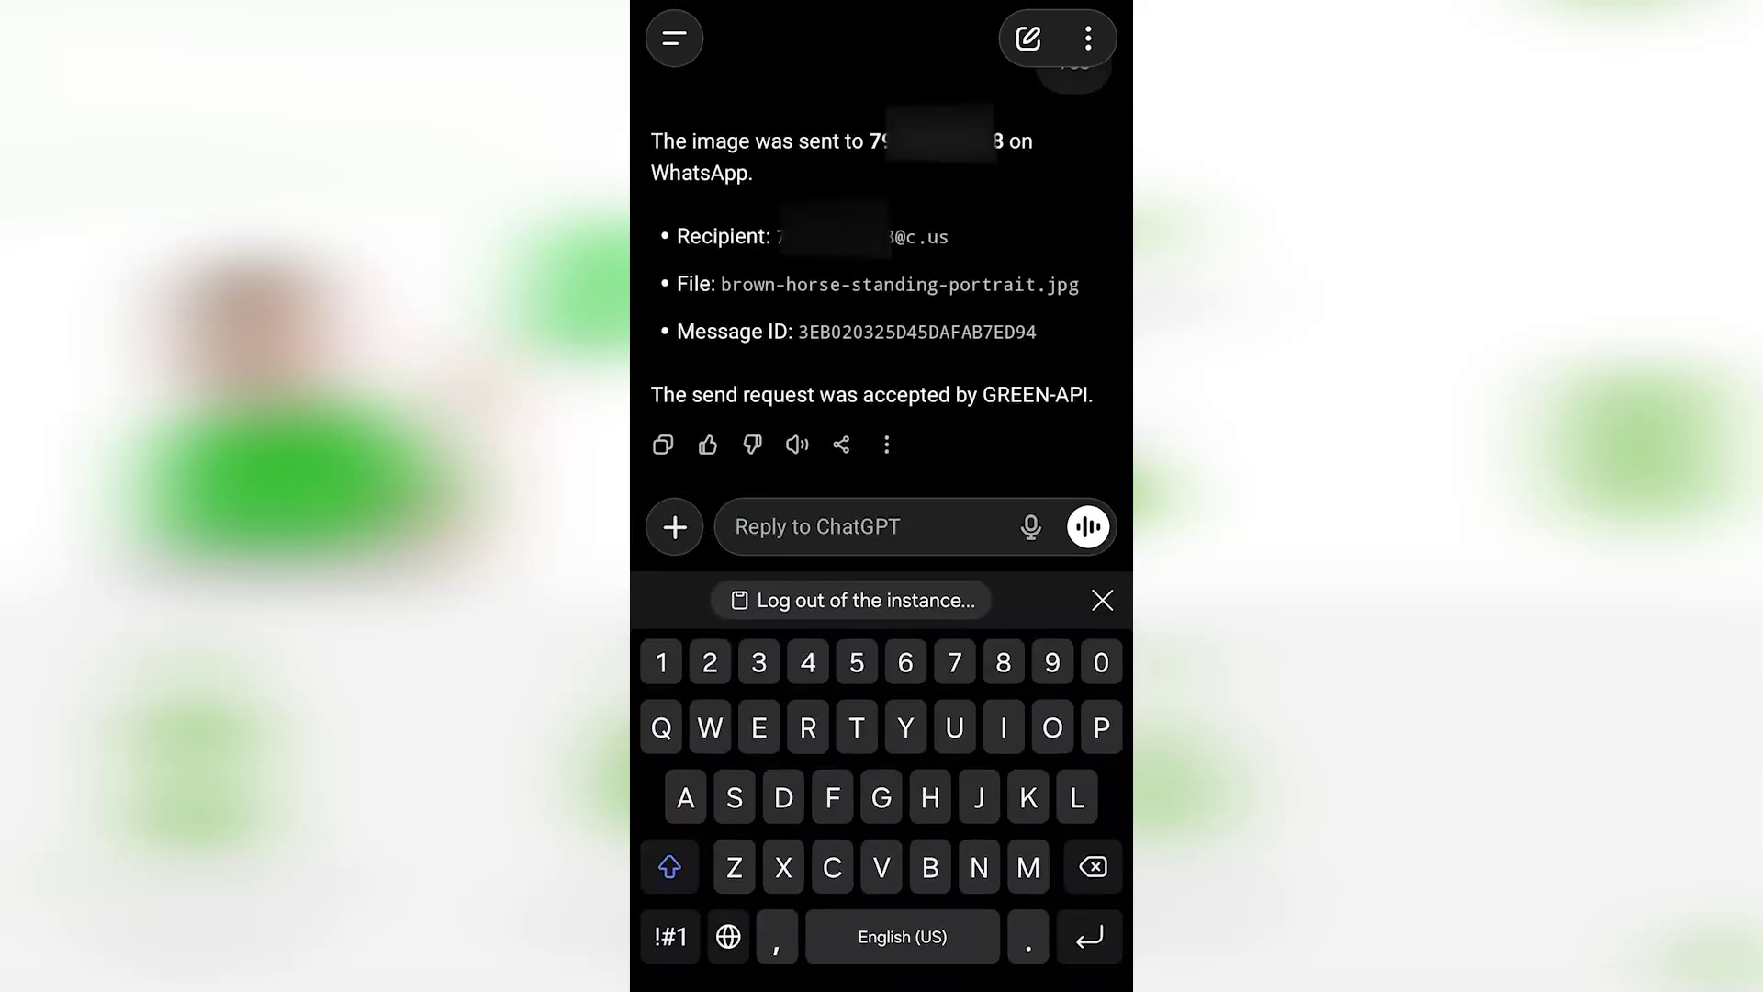
pyautogui.click(851, 600)
pyautogui.click(1086, 523)
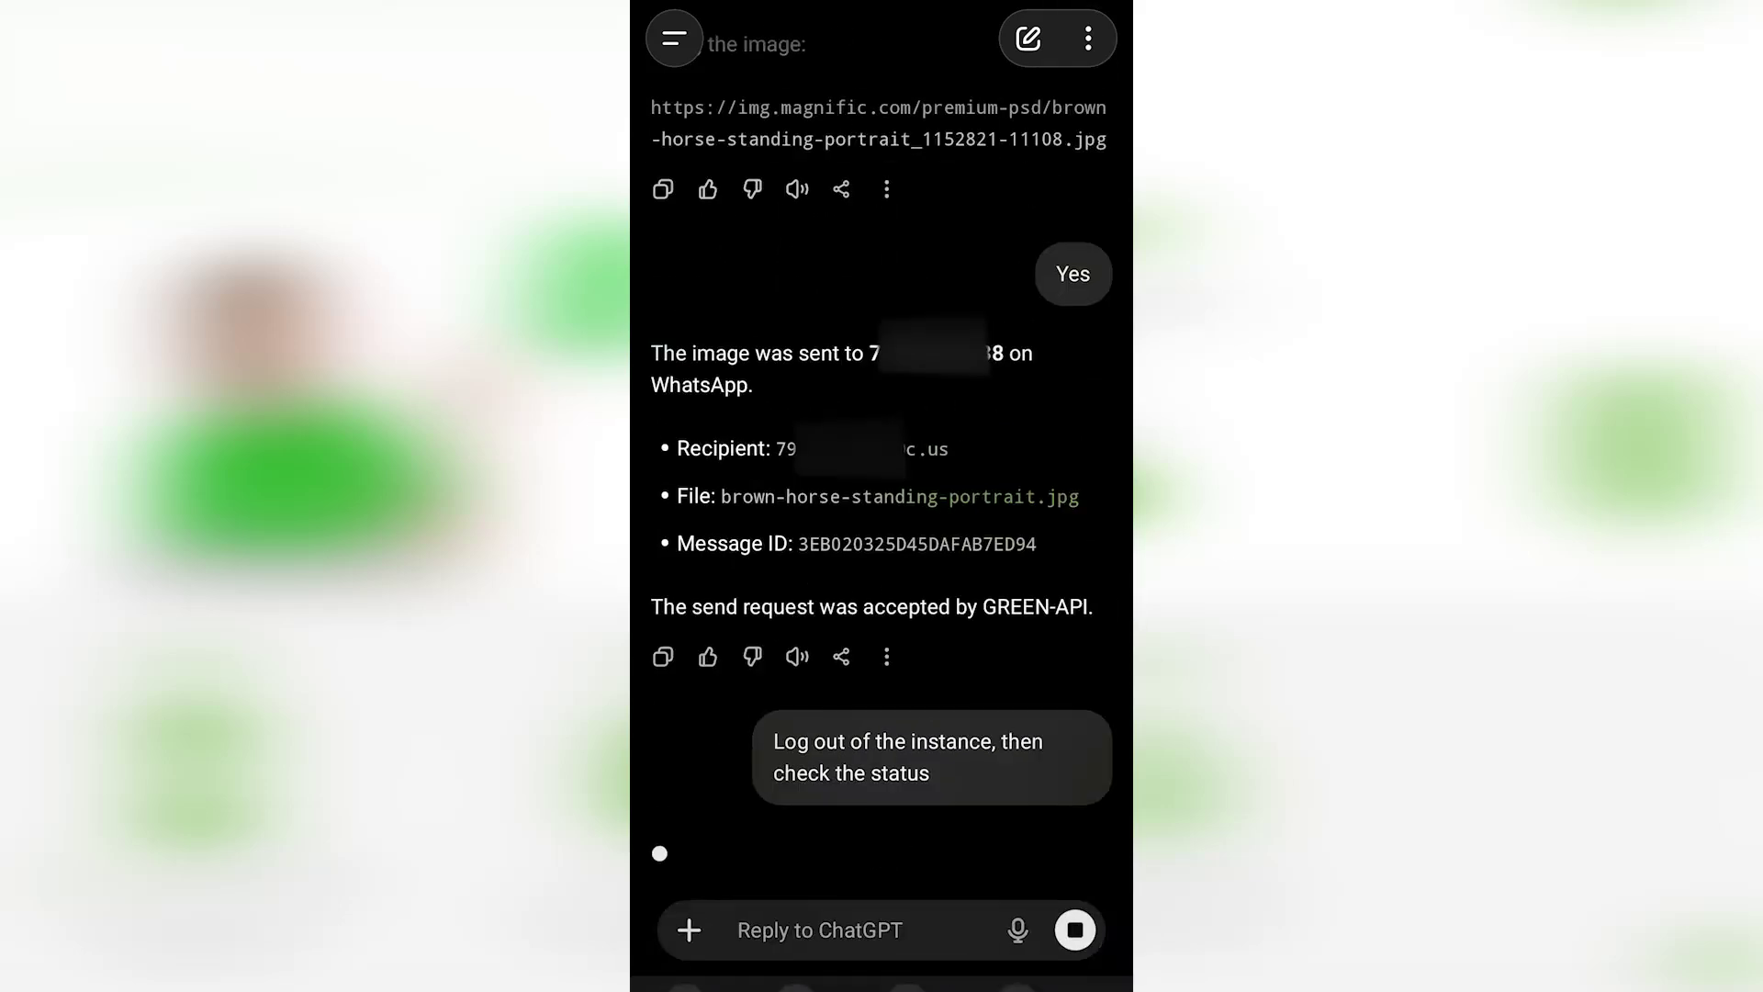